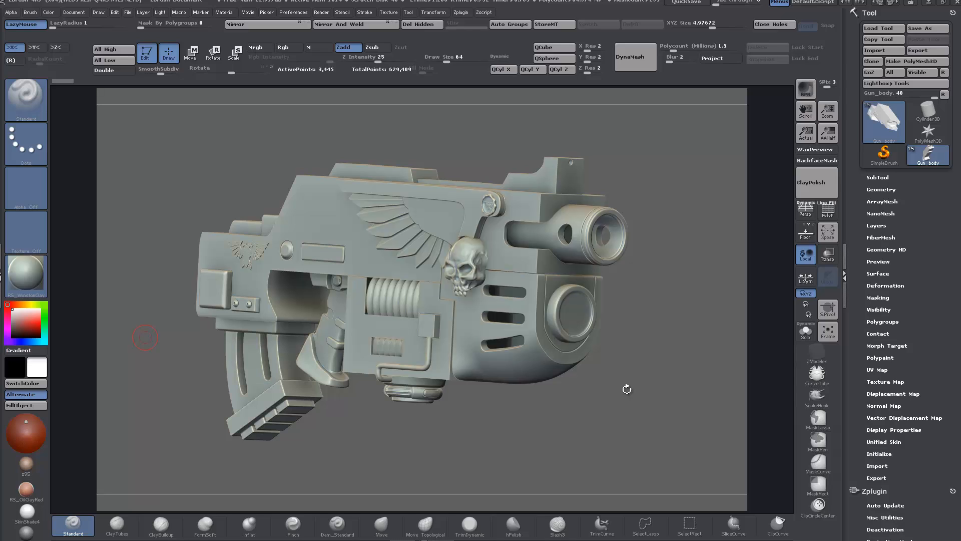
Make the gun's Sight subtool active, show its polyframe and isolate it in Solo mode.
left_click_drag(632, 379, 682, 295)
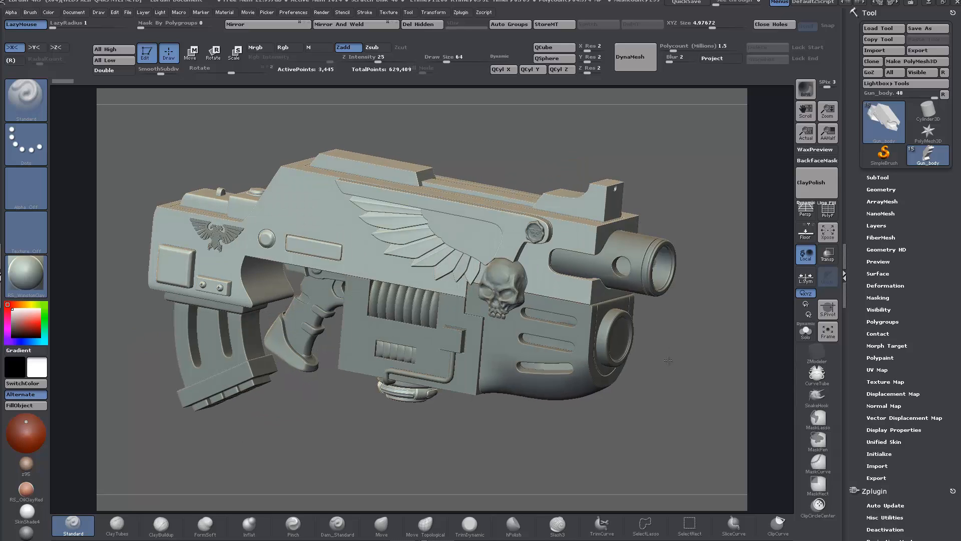
left_click(581, 204, "alt")
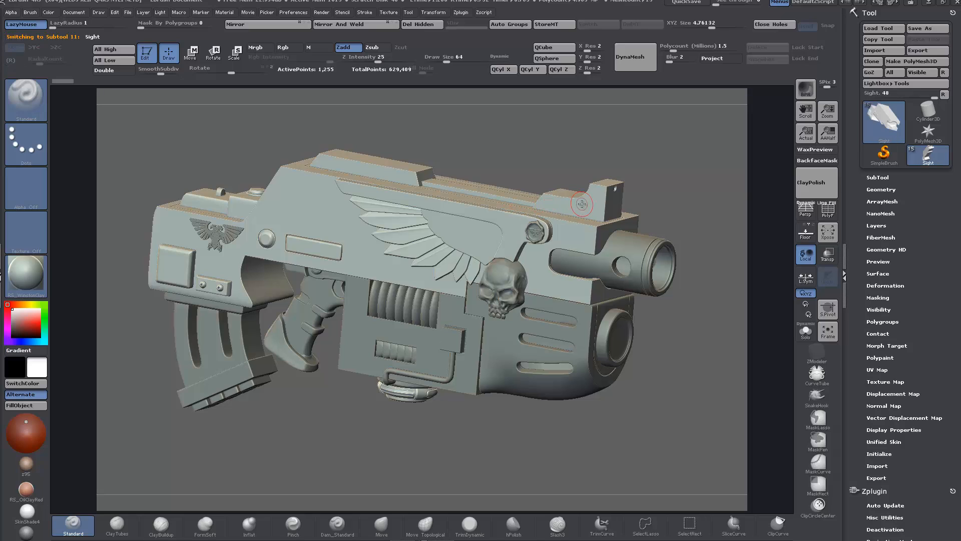
left_click(828, 209)
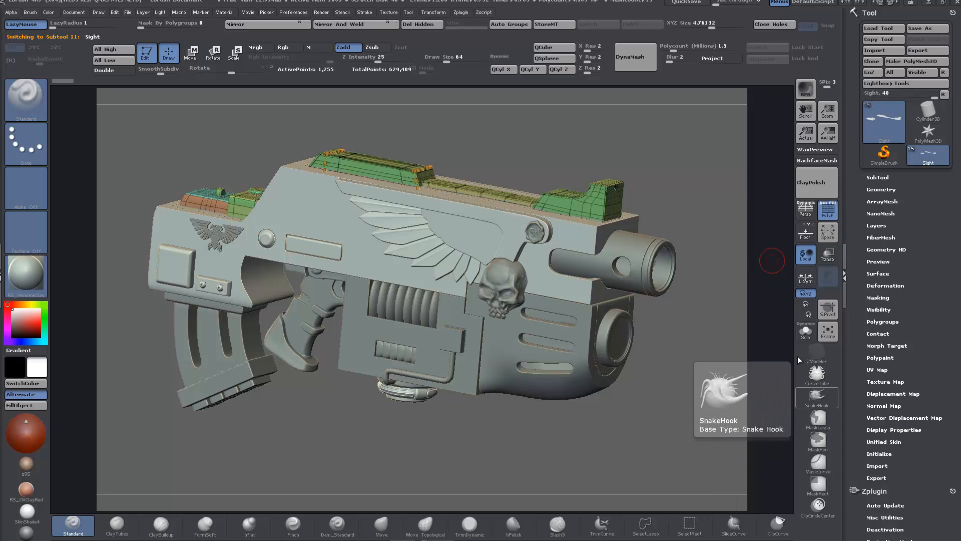
left_click(806, 331)
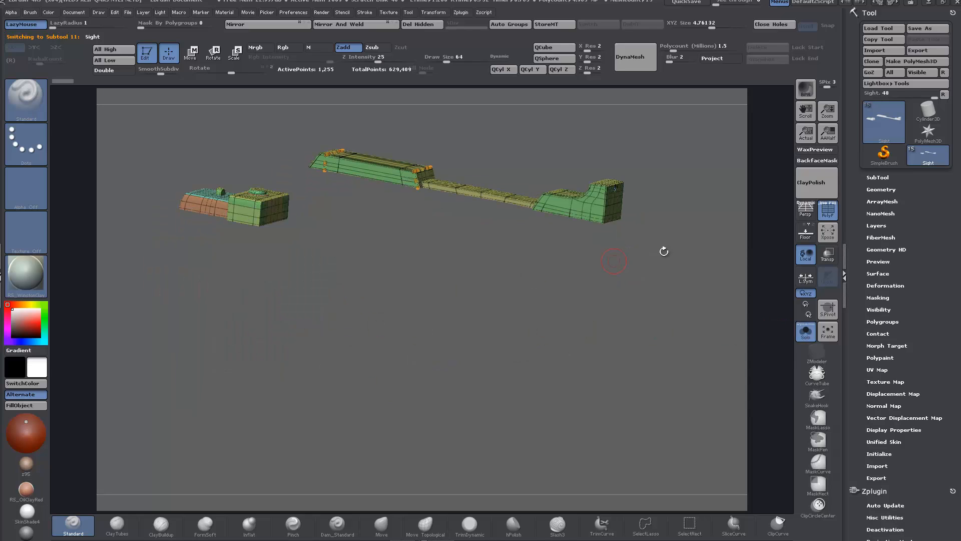
Examine the front sight block up close, comparing its smoothed surface with and without the polyframe.
left_click(827, 216)
left_click_drag(500, 262, 520, 441, "alt")
left_click(831, 213)
left_click_drag(653, 247, 483, 337, "alt")
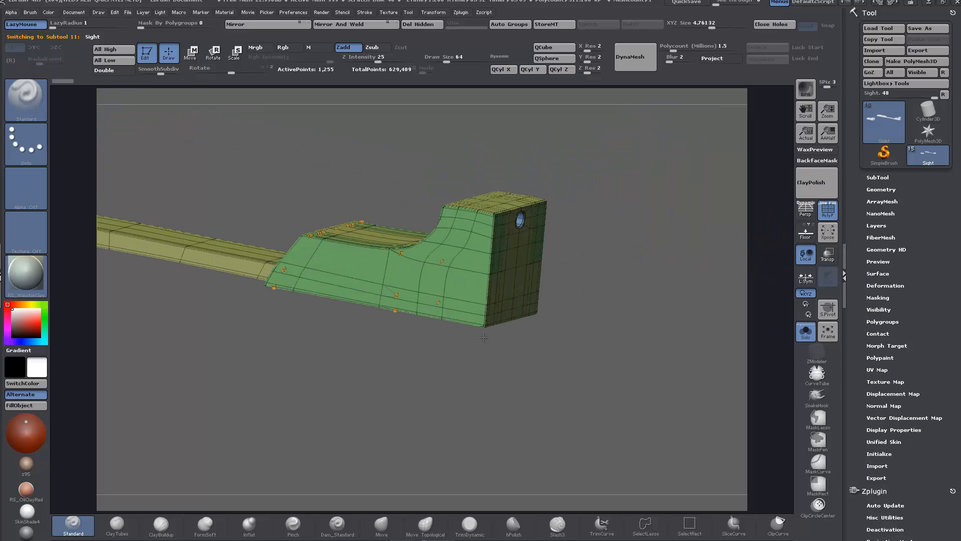
left_click_drag(575, 317, 589, 510, "alt")
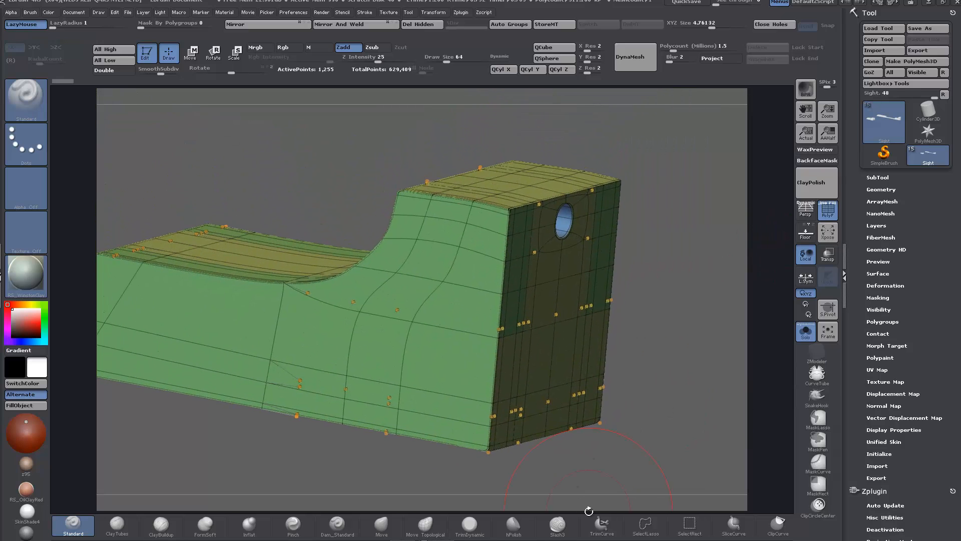
left_click(827, 211)
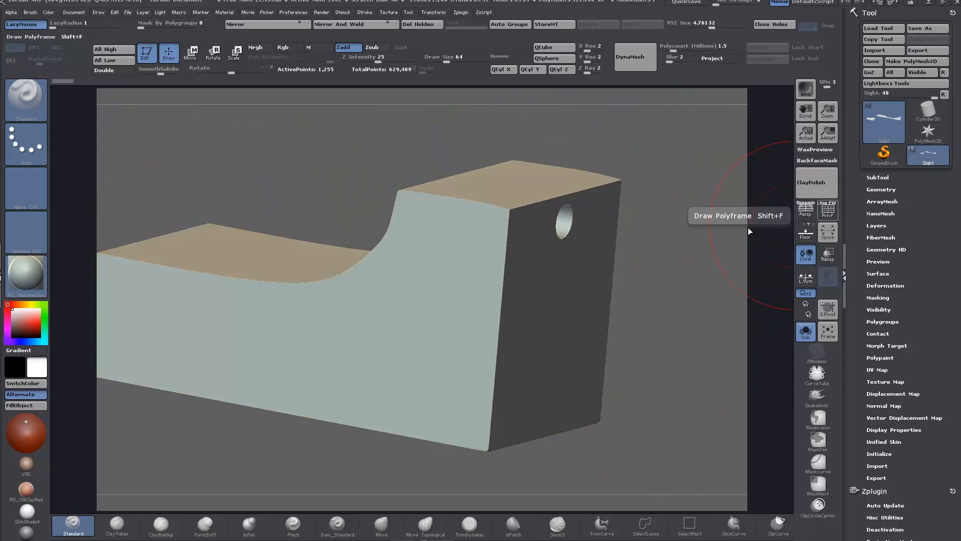
left_click(828, 211)
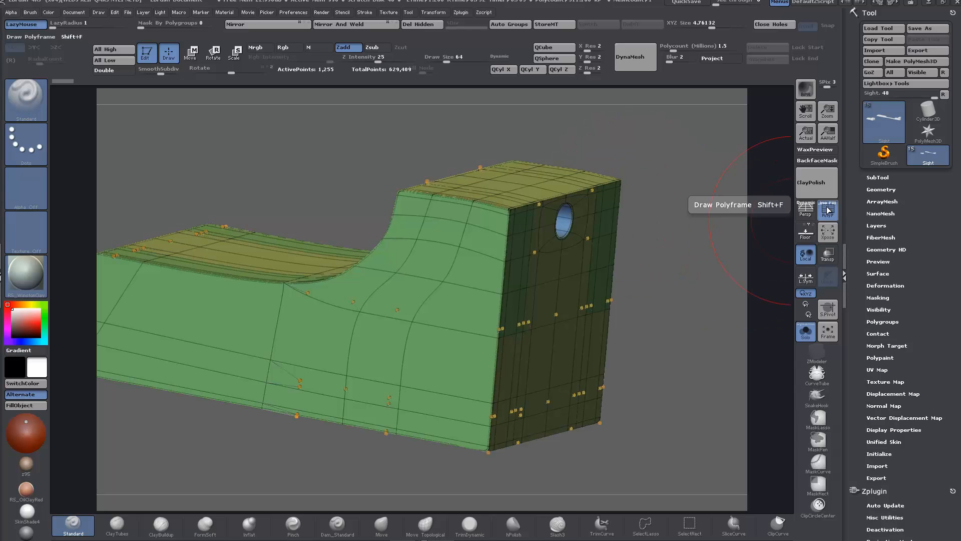
Turn off dynamic subdivision and examine the base mesh along the sight rail to the rear blocks.
key("shift+d")
left_click_drag(683, 320, 679, 303, "alt")
left_click_drag(636, 357, 742, 301)
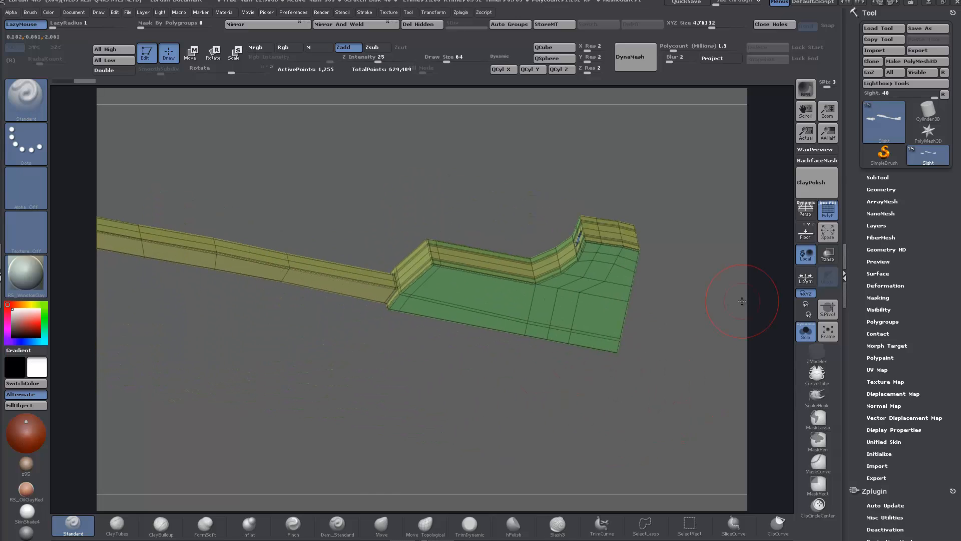
left_click_drag(296, 349, 670, 421, "alt")
left_click_drag(320, 371, 533, 417, "alt")
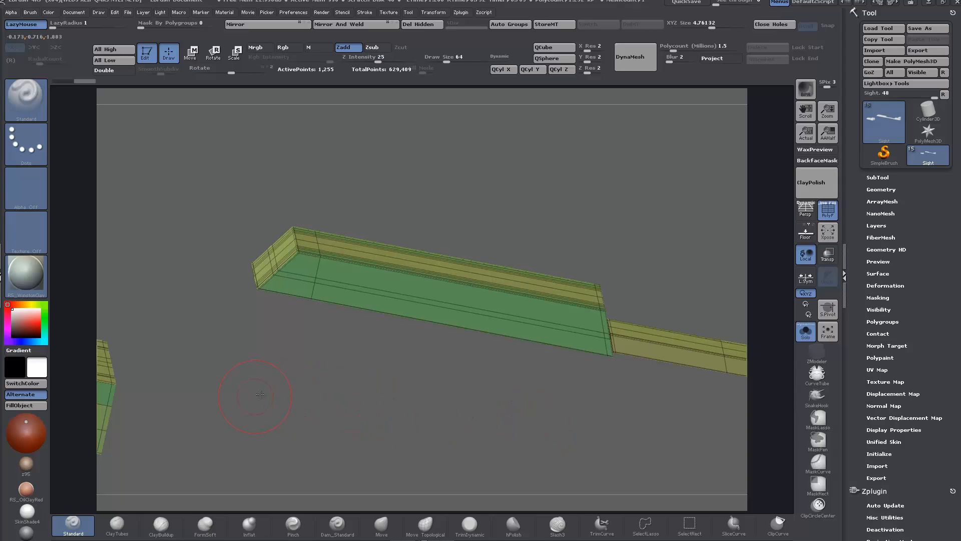
left_click_drag(264, 395, 596, 345, "alt")
left_click_drag(510, 361, 532, 365)
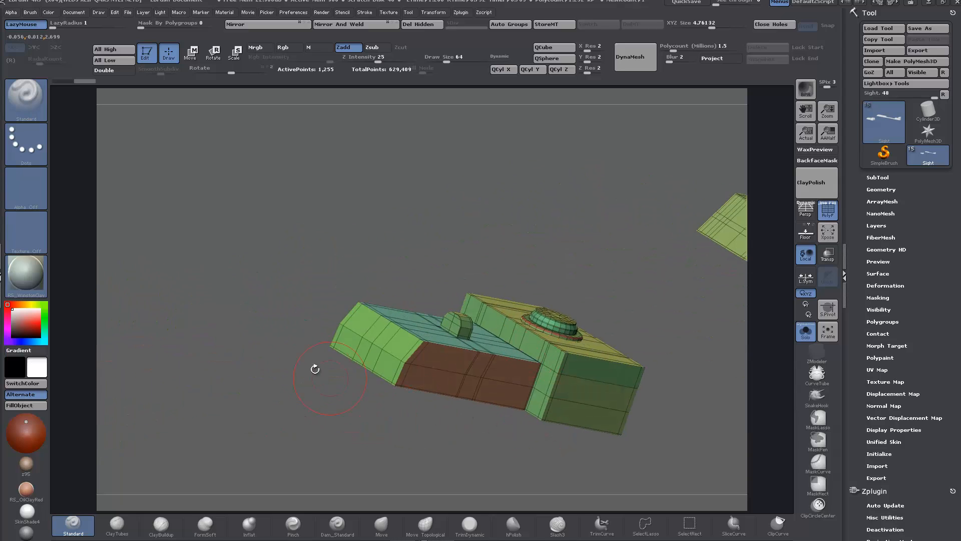
left_click_drag(683, 296, 483, 259, "alt")
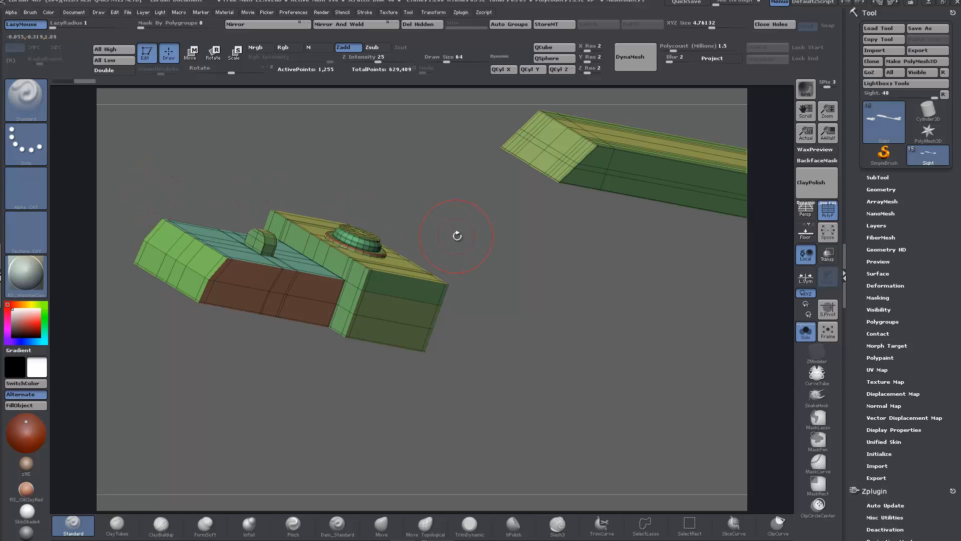
Preview the rear sight pieces with dynamic subdivision and no polyframe, and return to the base mesh wireframe.
key("d")
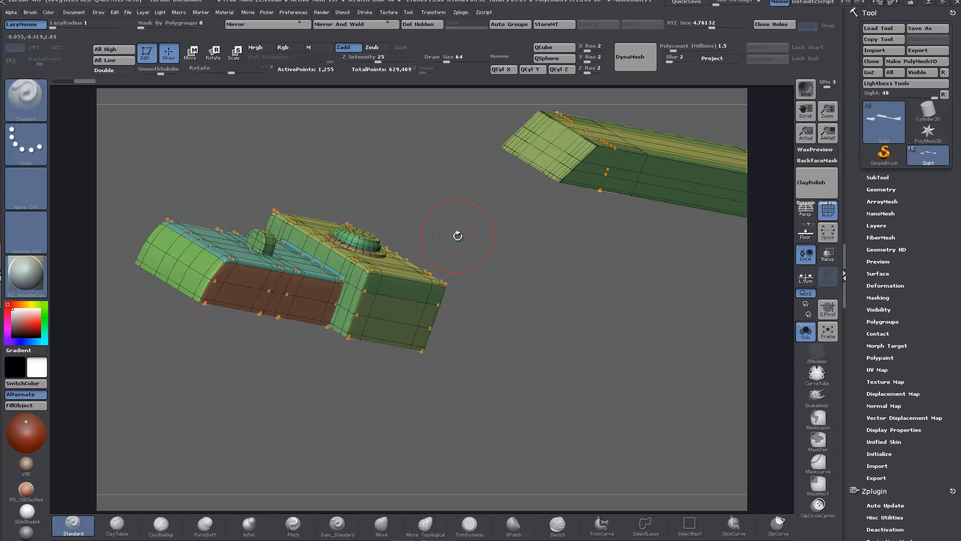
left_click(830, 216)
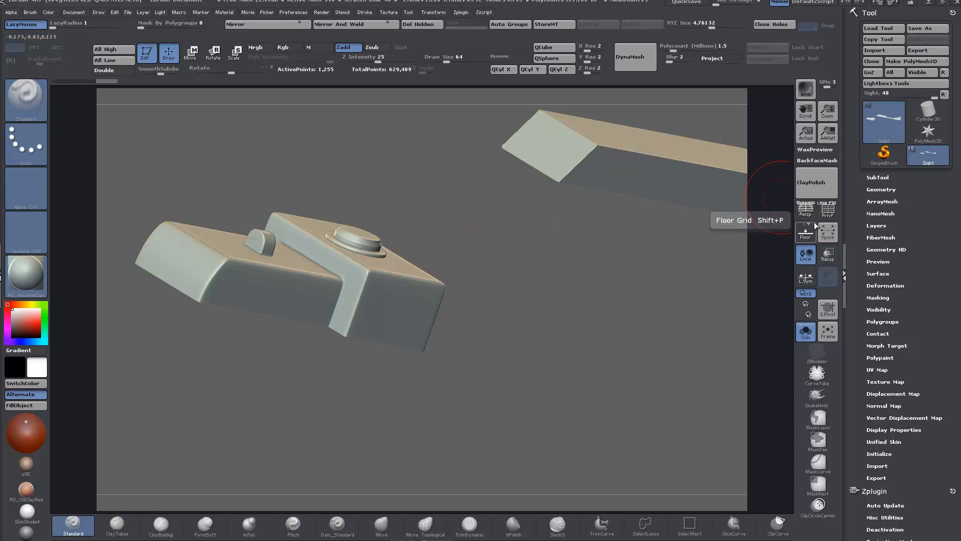
left_click_drag(642, 296, 469, 322, "alt")
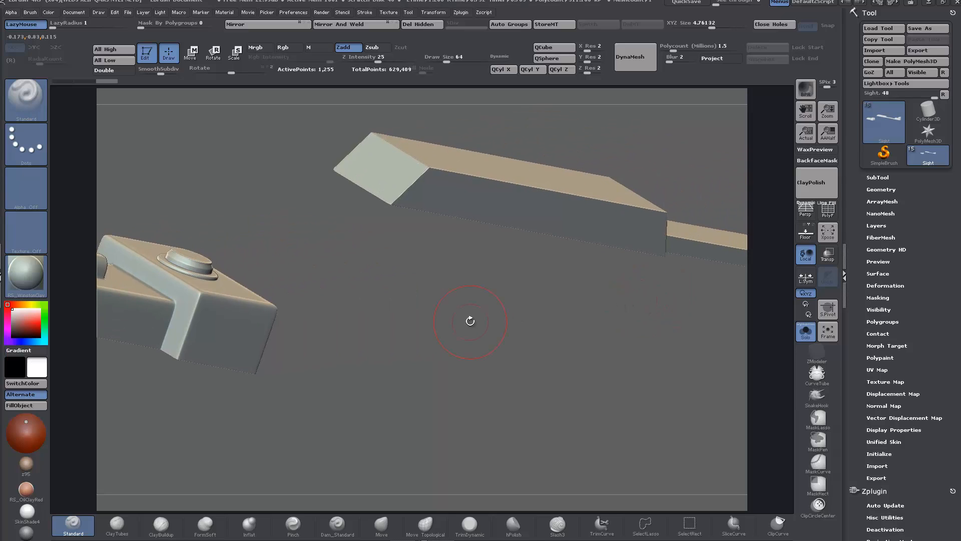
key("shift+d")
left_click(828, 210)
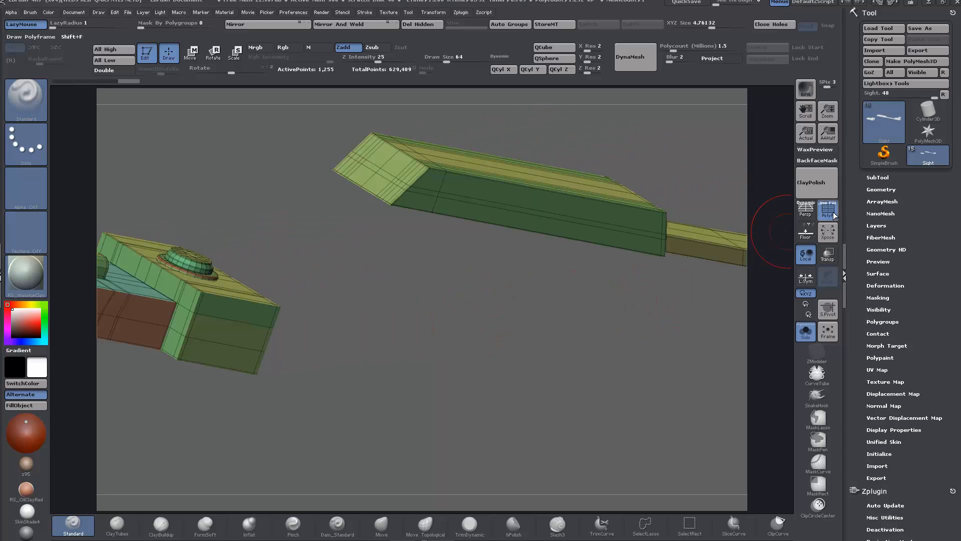
Examine the supporting edge loops on the rear block with the round knob and along the rail to the front sight.
left_click_drag(363, 328, 721, 350, "alt")
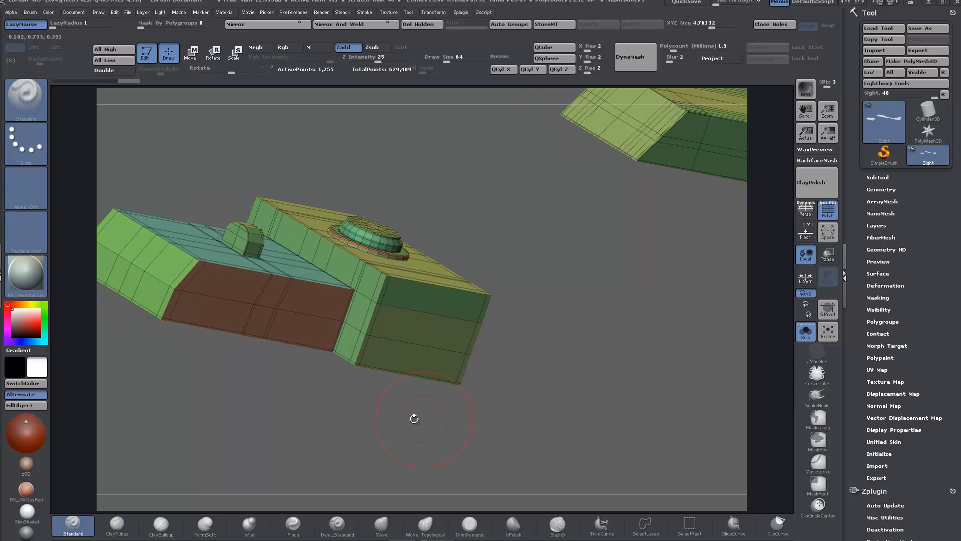
mouse_move(259, 403)
left_mouse_down()
mouse_move(344, 403)
mouse_move(265, 408)
left_mouse_up()
left_click_drag(488, 349, 784, 347, "alt")
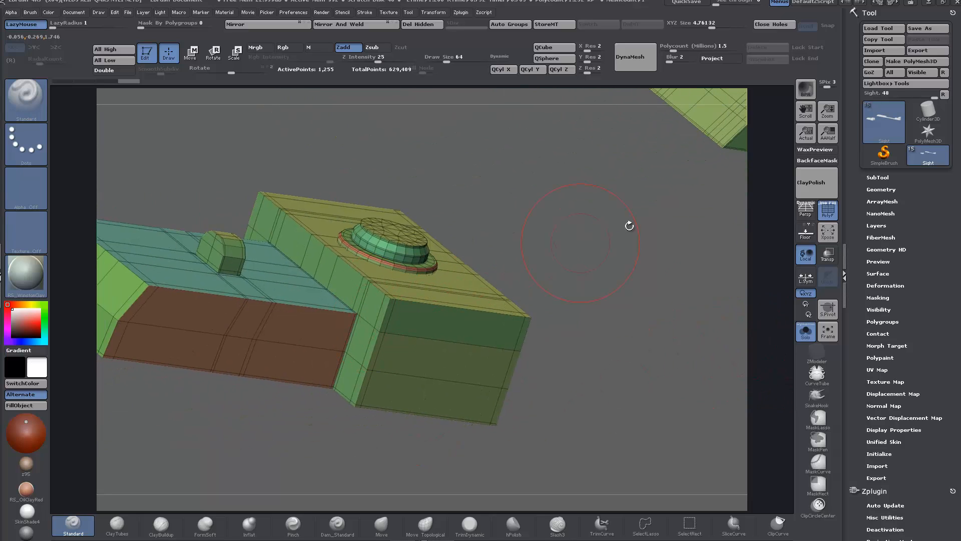
left_click_drag(674, 210, 656, 244, "alt")
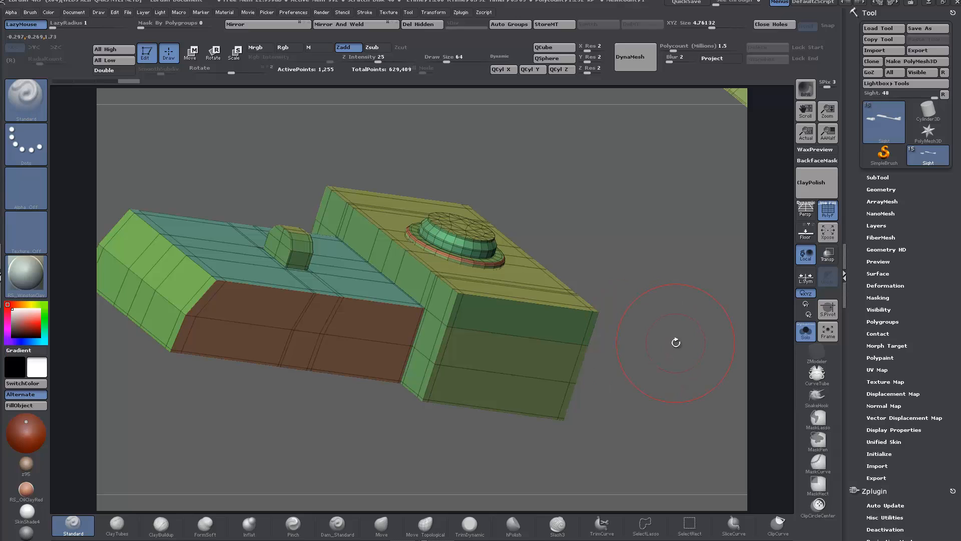
left_click_drag(675, 343, 401, 367, "alt")
left_click_drag(484, 399, 426, 352, "alt")
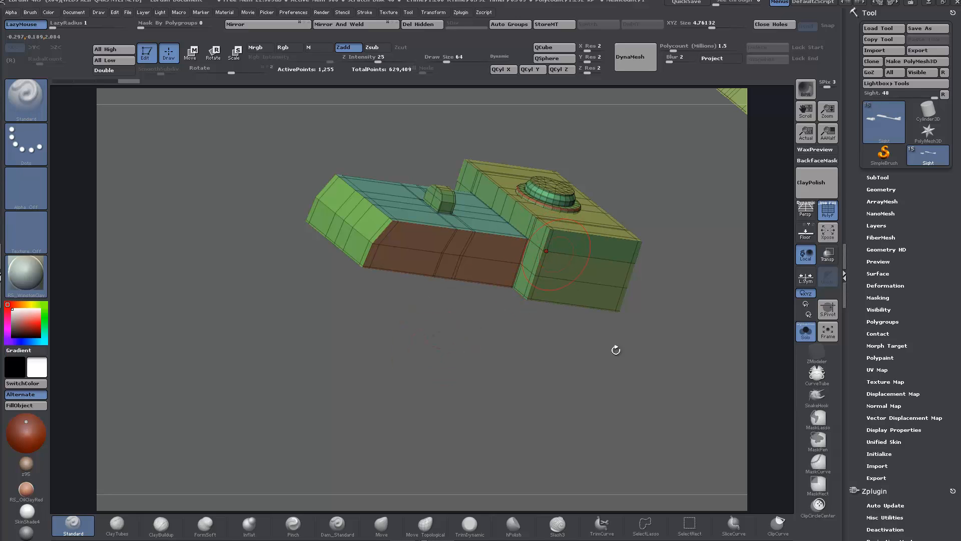
left_click_drag(615, 350, 661, 412)
left_click_drag(517, 383, 256, 468, "alt")
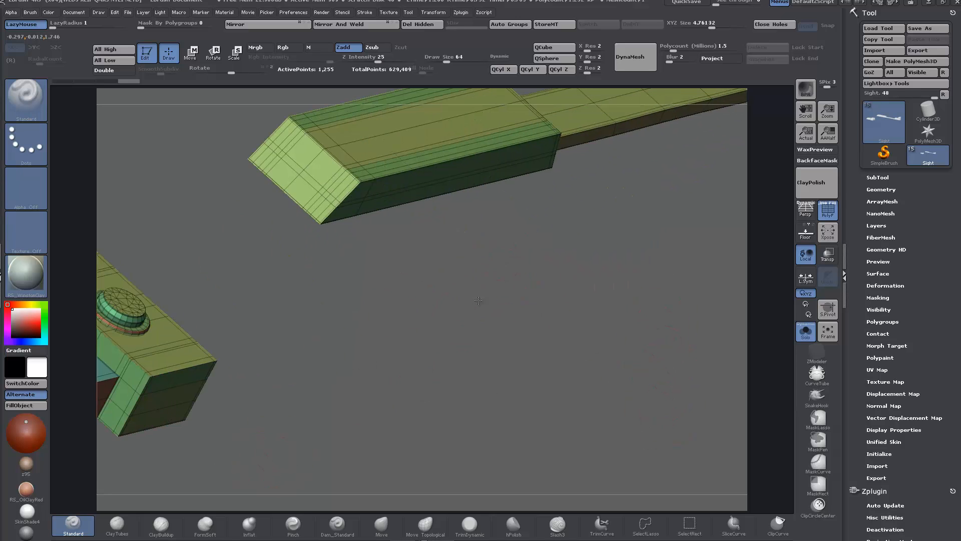
left_click_drag(676, 220, 478, 408, "alt")
left_click_drag(650, 344, 446, 412, "alt")
left_click_drag(545, 334, 342, 399, "alt")
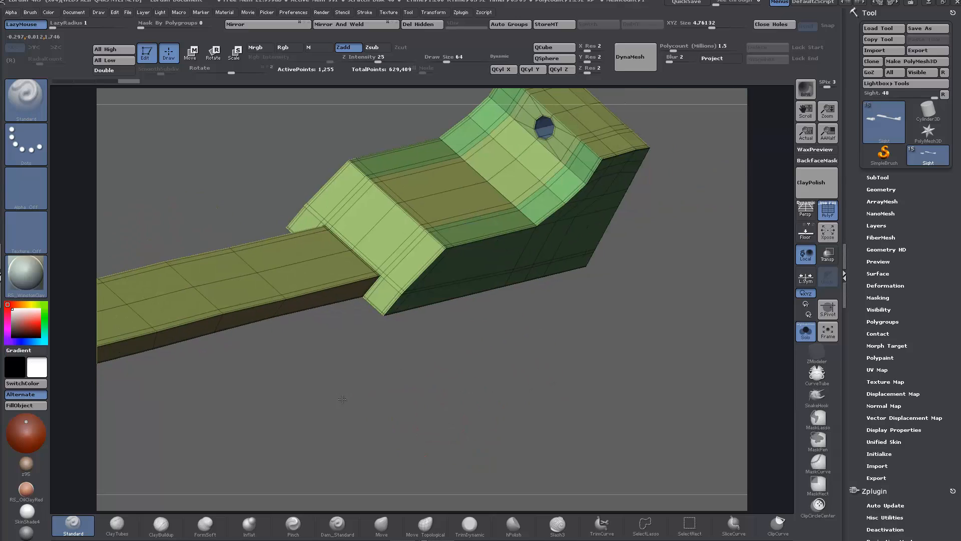
left_click_drag(457, 382, 638, 281)
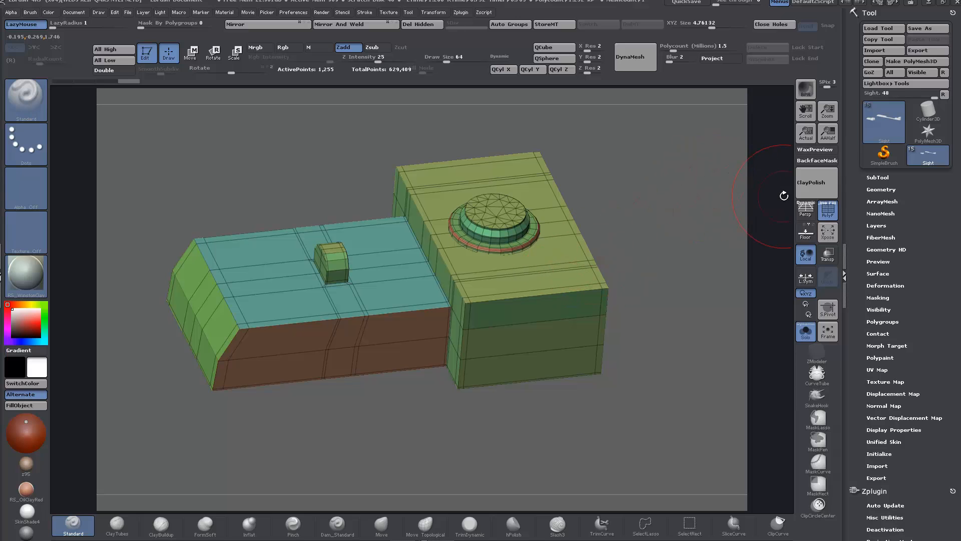
left_click_drag(609, 356, 648, 401)
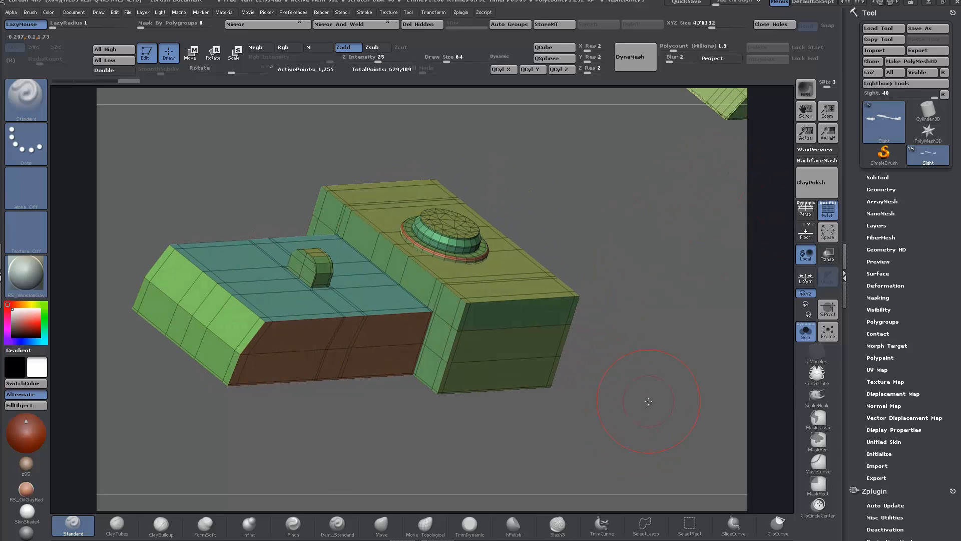
Crease the Sight mesh's edges using a crease tolerance of 45.
key("d")
key("shift+d")
left_click_drag(673, 372, 746, 331, "alt")
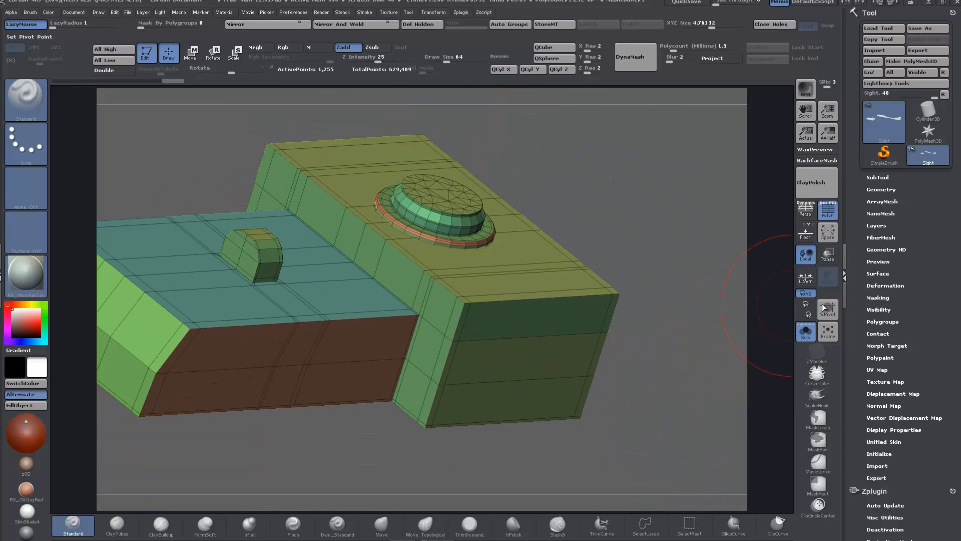
left_click(881, 189)
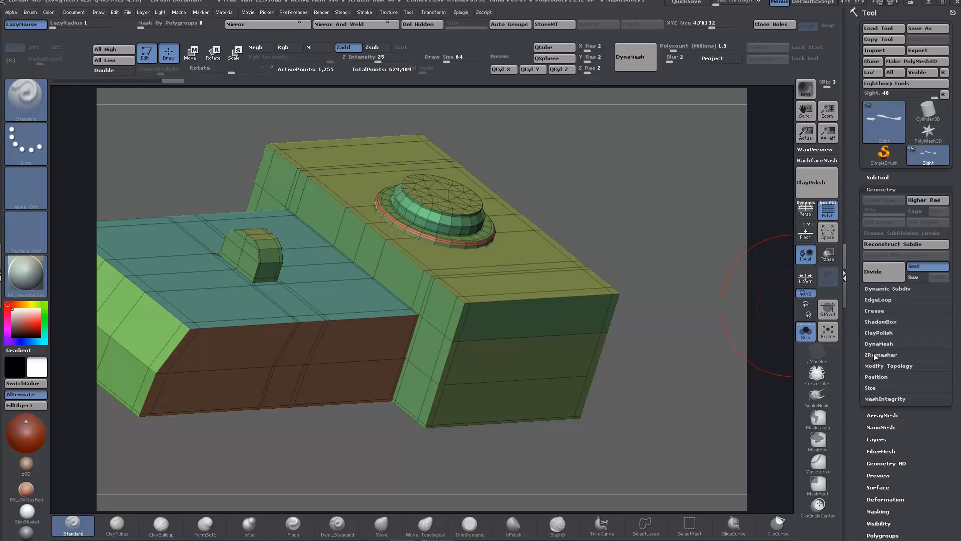
left_click(879, 311)
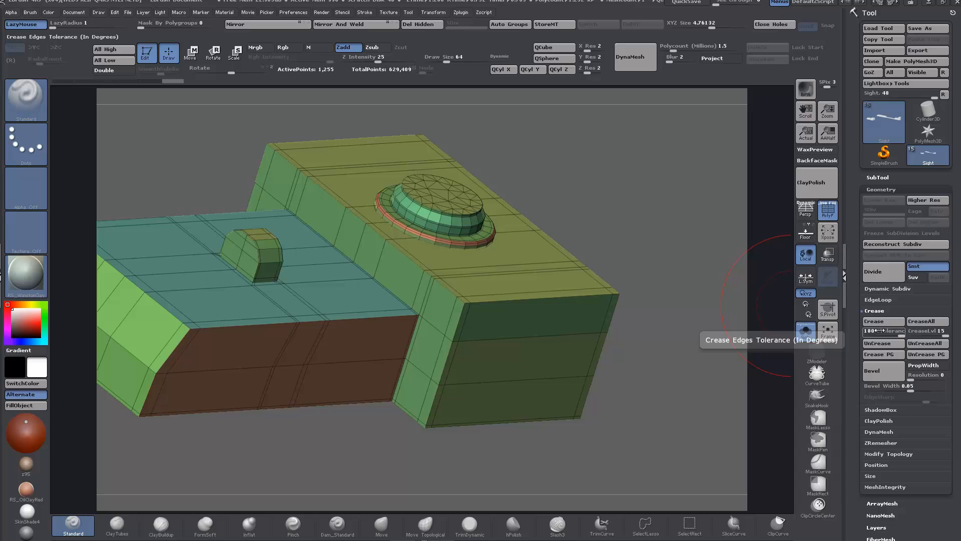
left_click(879, 331)
key("Return")
left_click(887, 317)
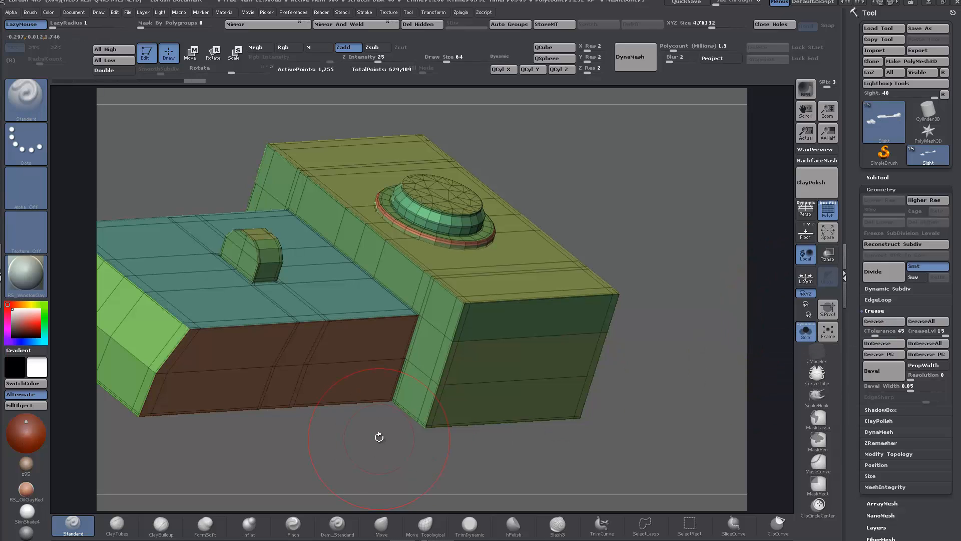
Preview the creased sight with dynamic subdivision, inspect its knob and tab with and without polyframe, and return to the base mesh.
mouse_move(359, 434)
right_mouse_down("ctrl")
mouse_move(367, 493)
mouse_move(373, 460)
mouse_move(350, 463)
mouse_move(461, 393)
right_mouse_up("ctrl")
key("ctrl+d")
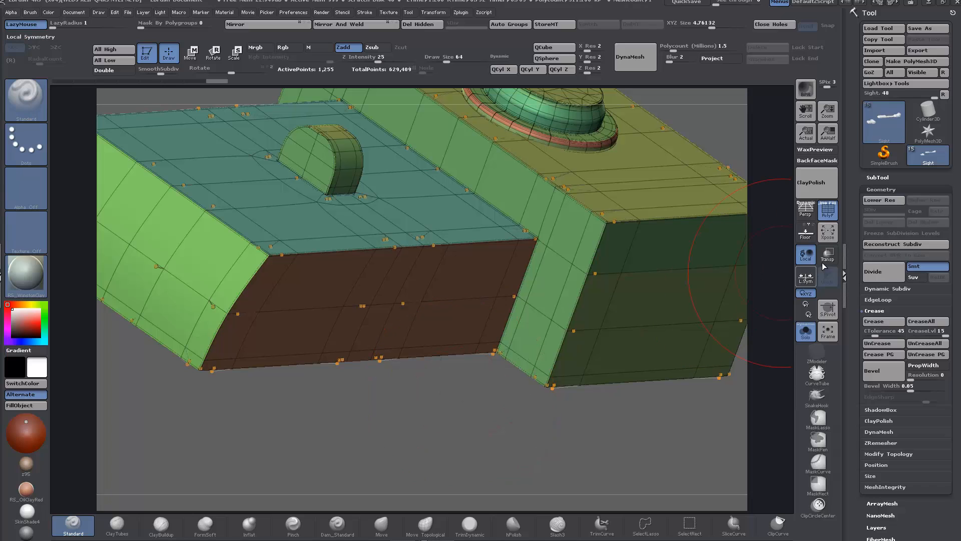
left_click(827, 219)
mouse_move(488, 394)
right_mouse_down("ctrl")
mouse_move(474, 361)
mouse_move(490, 382)
mouse_move(626, 354)
mouse_move(609, 350)
mouse_move(625, 332)
mouse_move(500, 403)
mouse_move(461, 452)
mouse_move(426, 470)
mouse_move(576, 371)
mouse_move(580, 447)
mouse_move(601, 427)
right_mouse_up("ctrl")
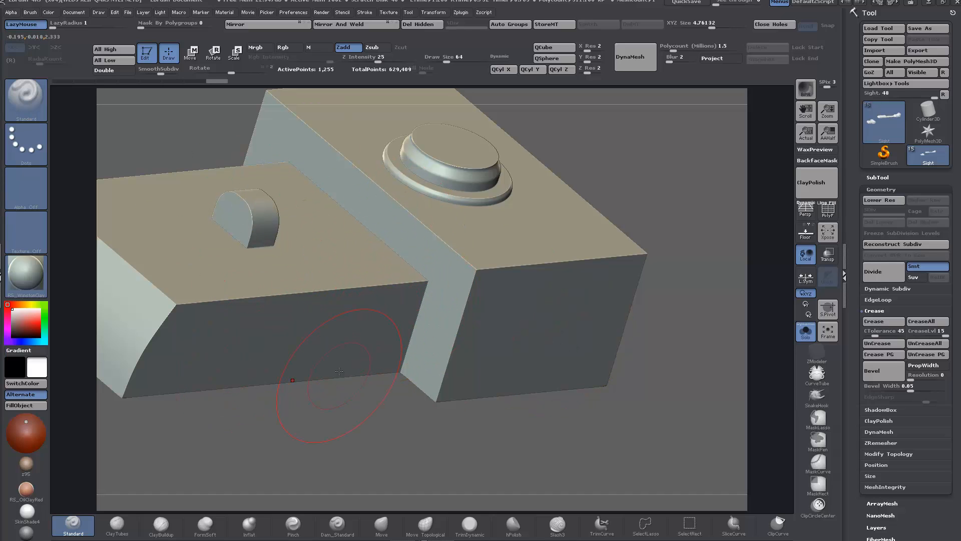
mouse_move(657, 416)
right_mouse_down("ctrl")
mouse_move(672, 359)
mouse_move(612, 349)
right_mouse_up("ctrl")
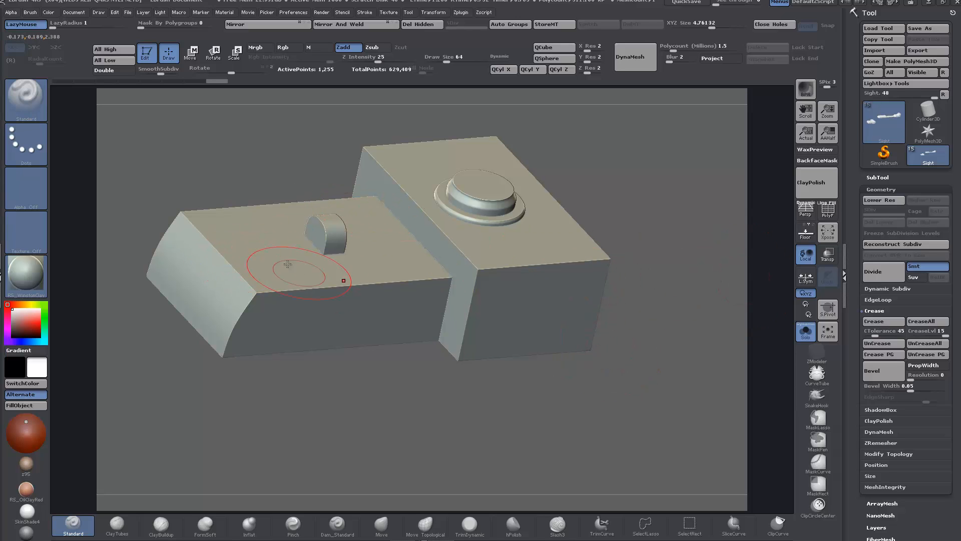
right_click_drag(394, 391, 415, 445, "ctrl")
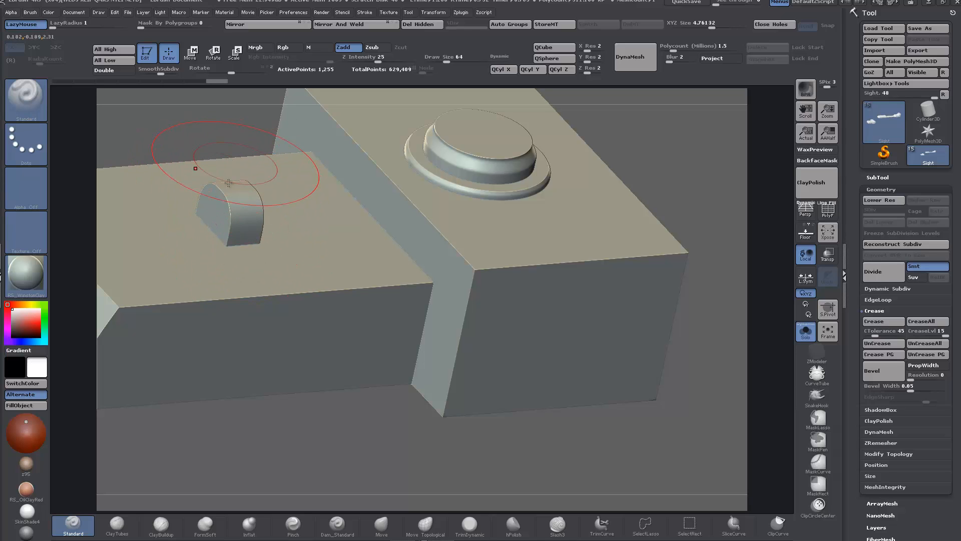
right_click_drag(609, 447, 588, 383, "ctrl")
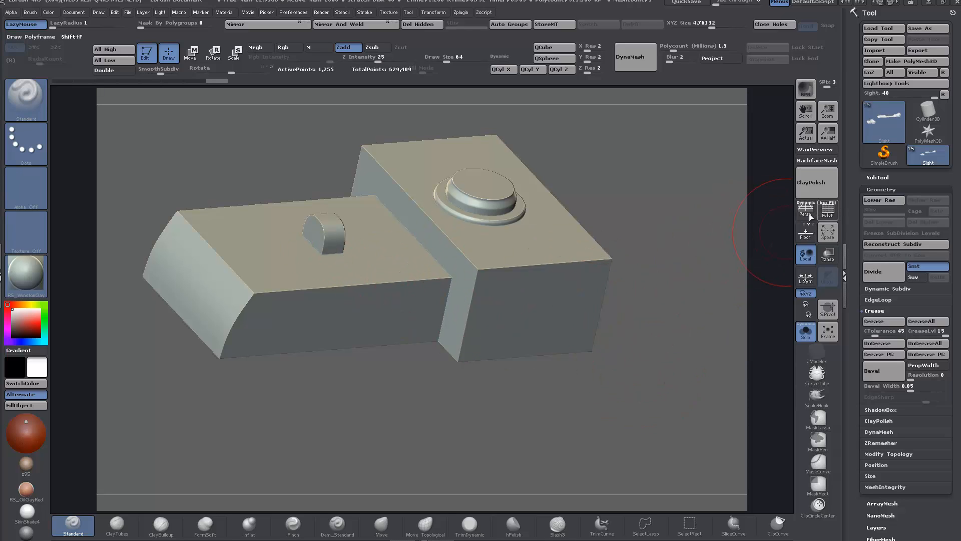
left_click(829, 218)
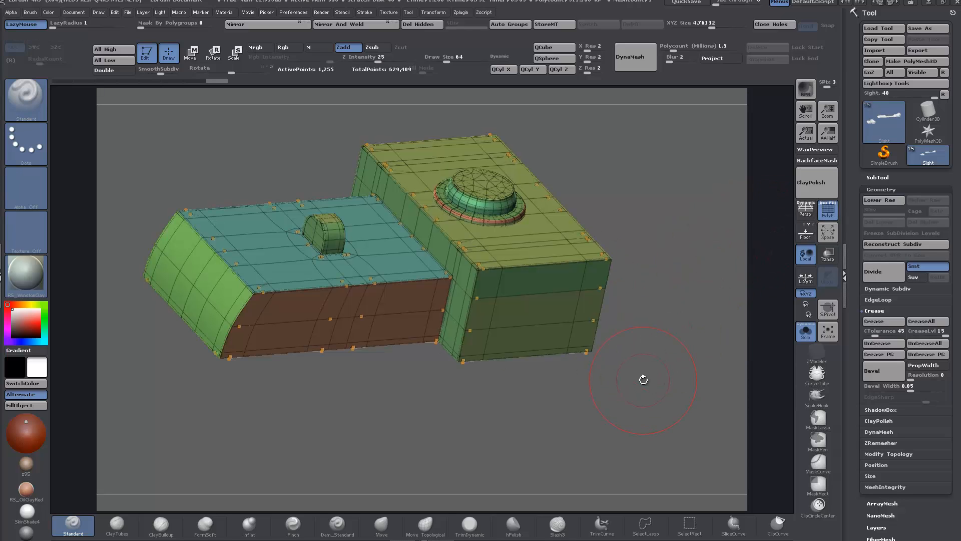
key("shift+d")
left_click_drag(656, 388, 646, 385)
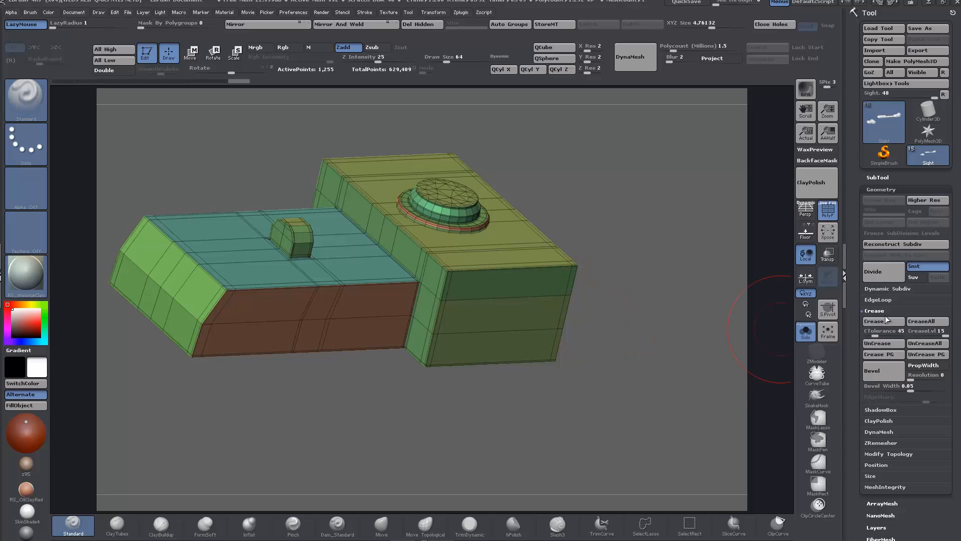
Bevel the creased Sight edges with proportional width and a bevel width of 0.05, and preview the bevel with dynamic subdivision and no polyframe.
left_click(925, 365)
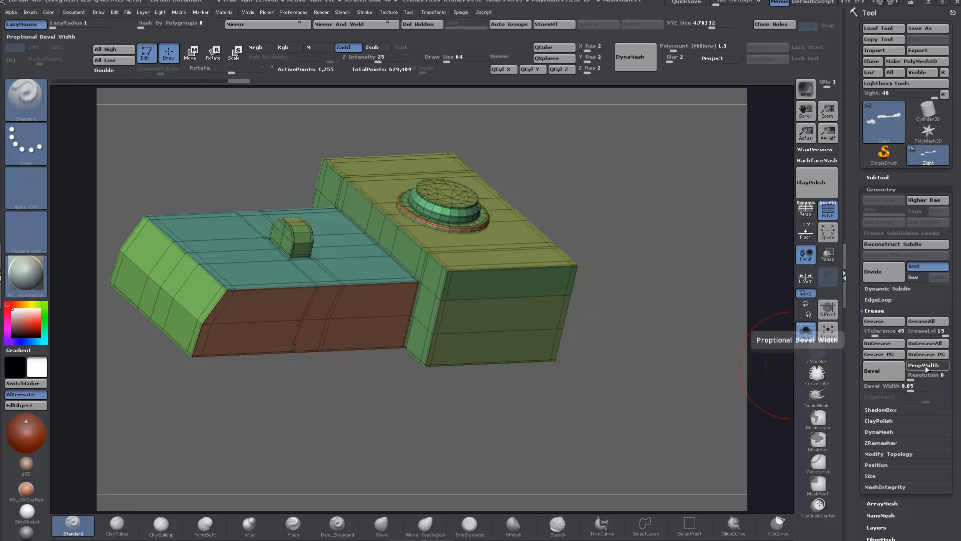
left_click(879, 374)
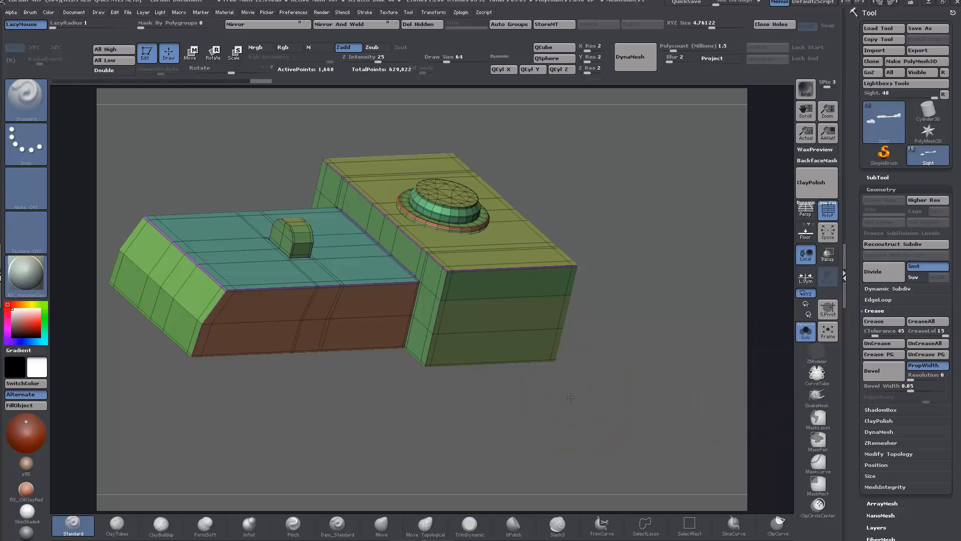
left_click_drag(581, 405, 574, 443, "alt")
key("d")
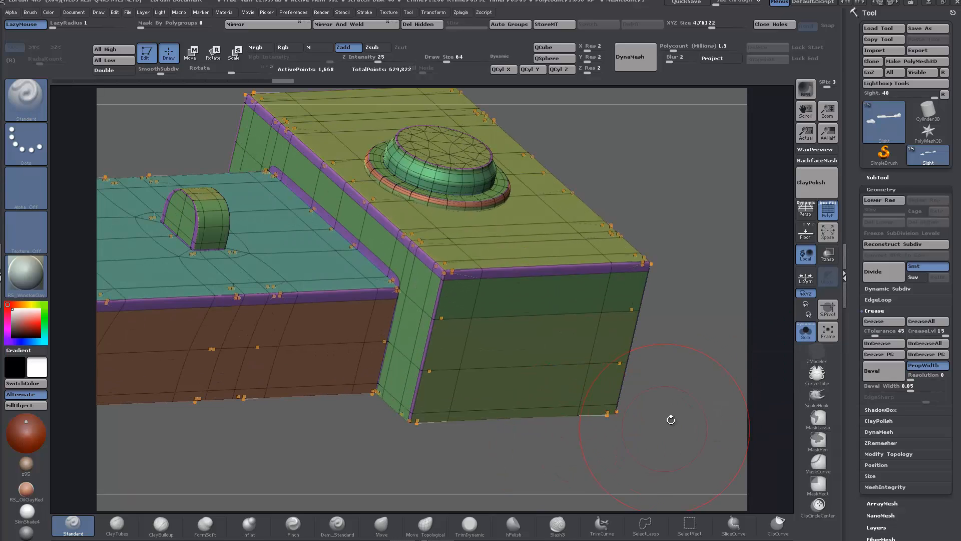
left_click(828, 211)
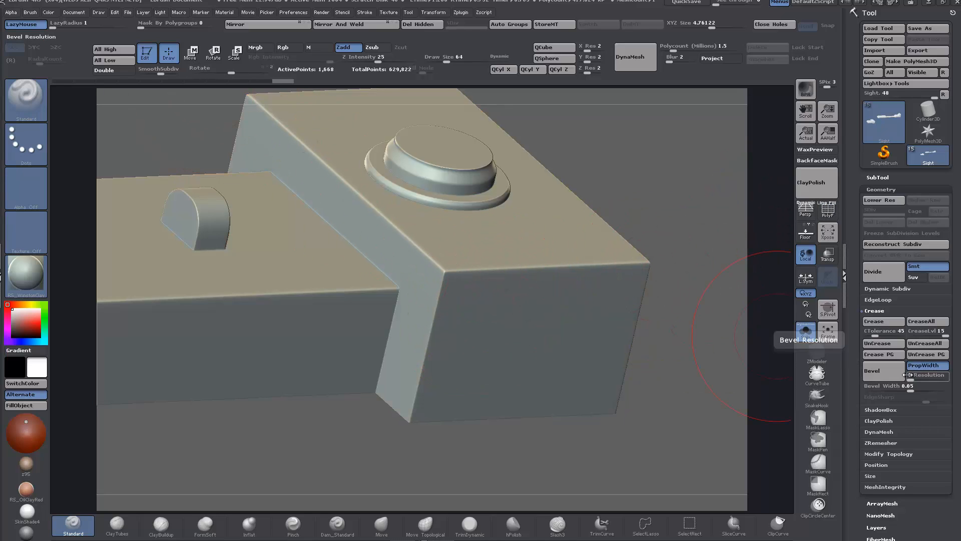
Lower the bevel width setting to 0.0321 and examine the narrow bevel on the rail's sloped end block with and without polyframe.
mouse_move(909, 387)
left_mouse_down()
mouse_move(929, 389)
mouse_move(905, 393)
left_mouse_up()
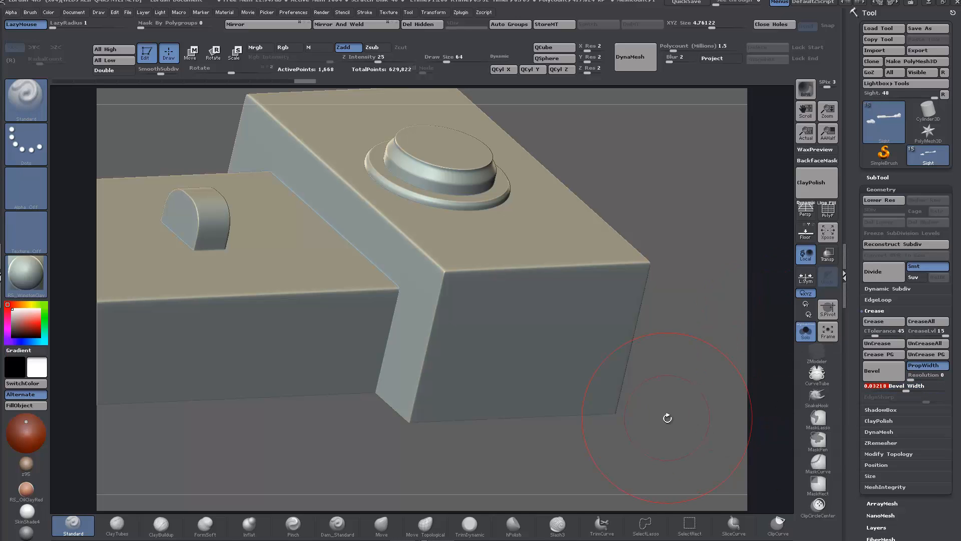
left_click_drag(667, 416, 597, 457, "alt")
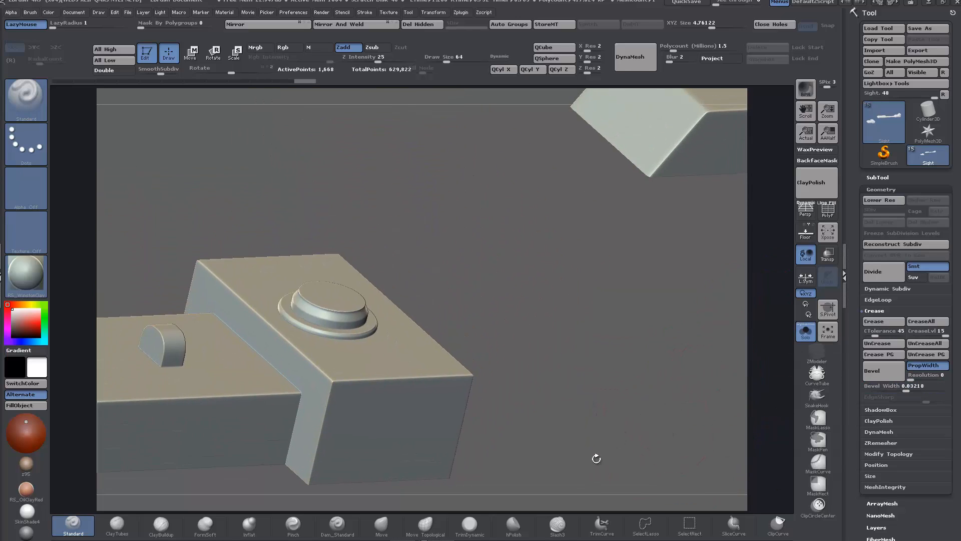
left_click_drag(667, 343, 415, 483, "alt")
left_click_drag(651, 373, 308, 421, "alt")
left_click_drag(588, 391, 624, 355, "alt")
left_click_drag(444, 374, 685, 400, "alt")
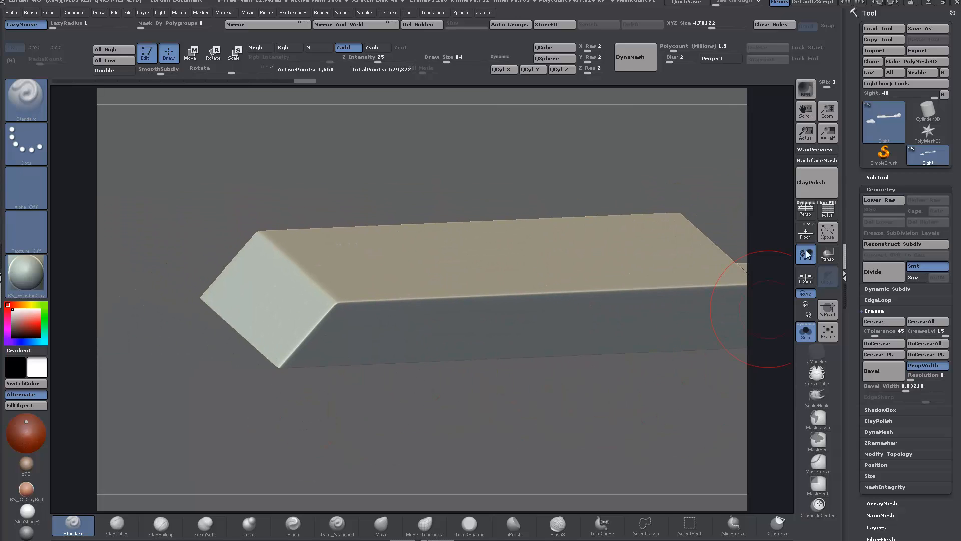
left_click(829, 215)
left_click_drag(469, 408, 478, 456, "alt")
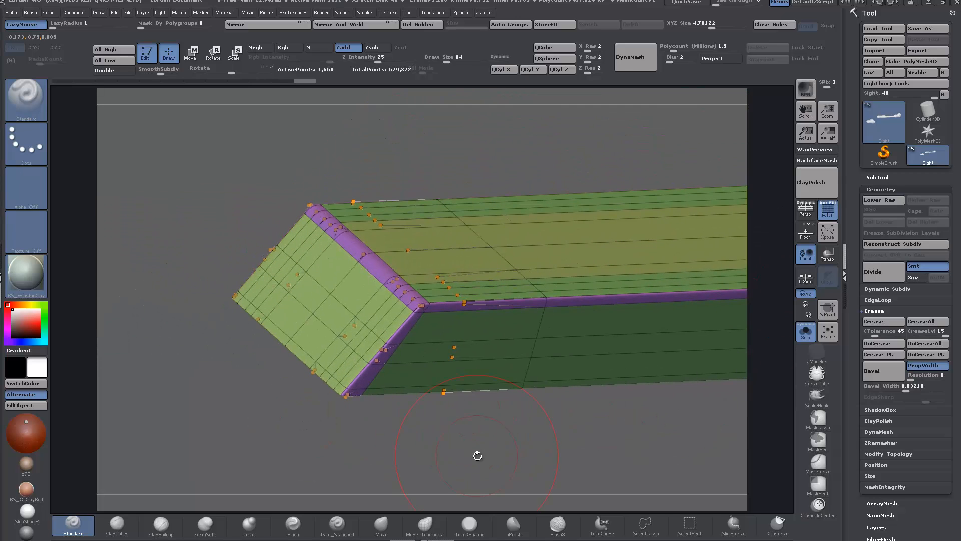
key("shift+d")
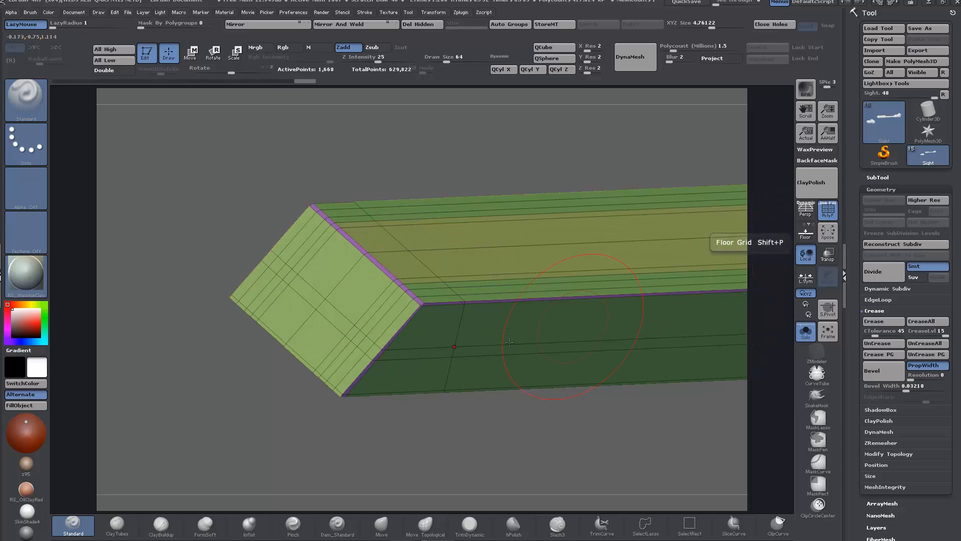
Undo the narrow bevel and bevel the creased Sight edges again with a bevel width of 0.5.
left_click_drag(907, 390, 954, 387)
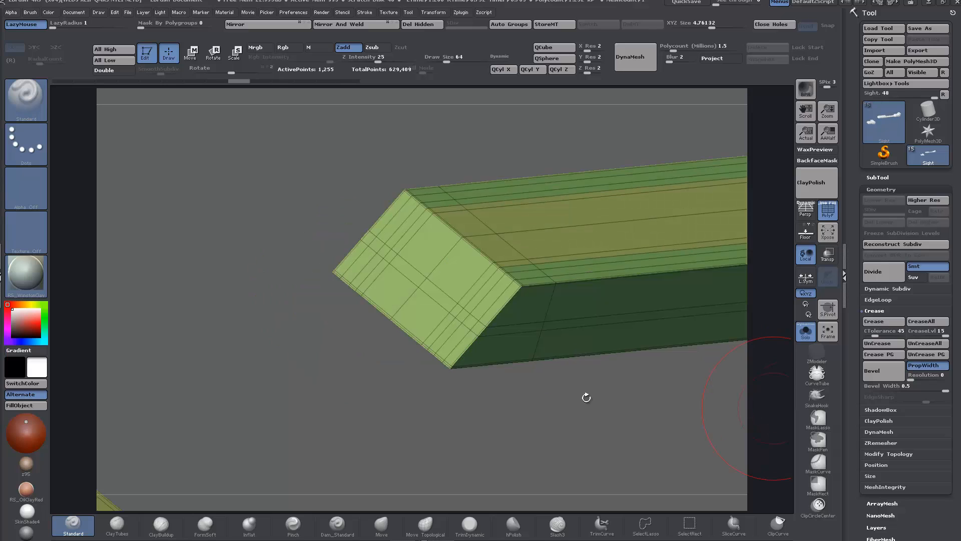
left_click_drag(586, 397, 588, 401)
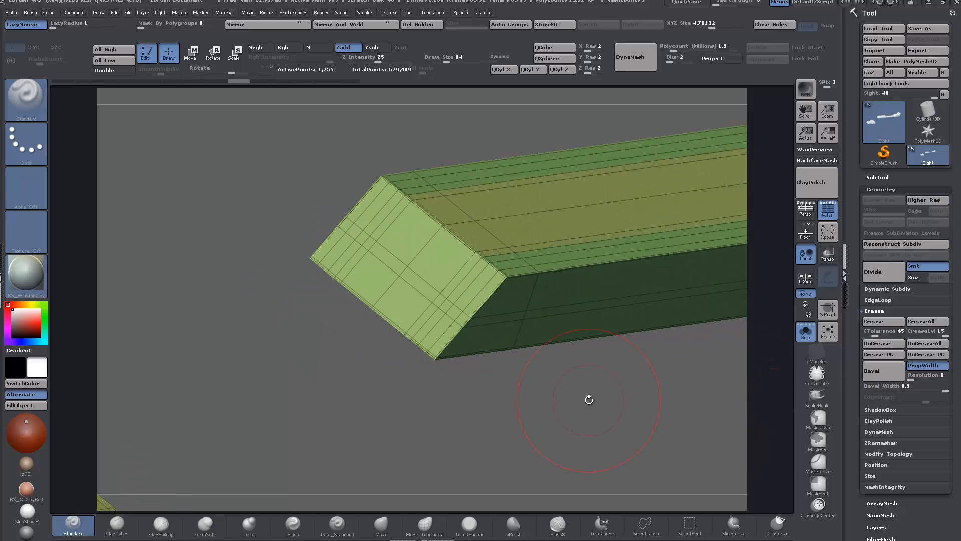
left_click_drag(620, 388, 590, 415)
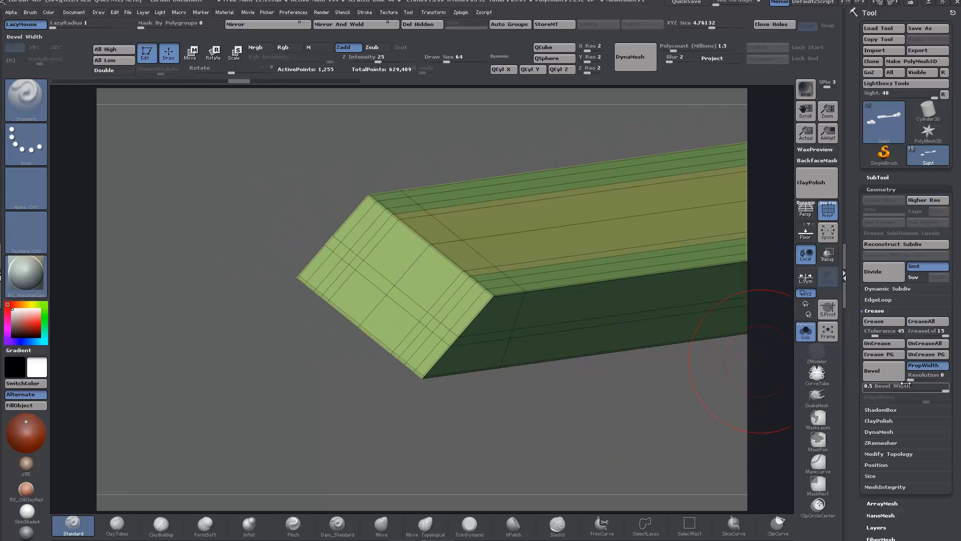
left_click(882, 370)
left_click_drag(623, 390, 719, 351)
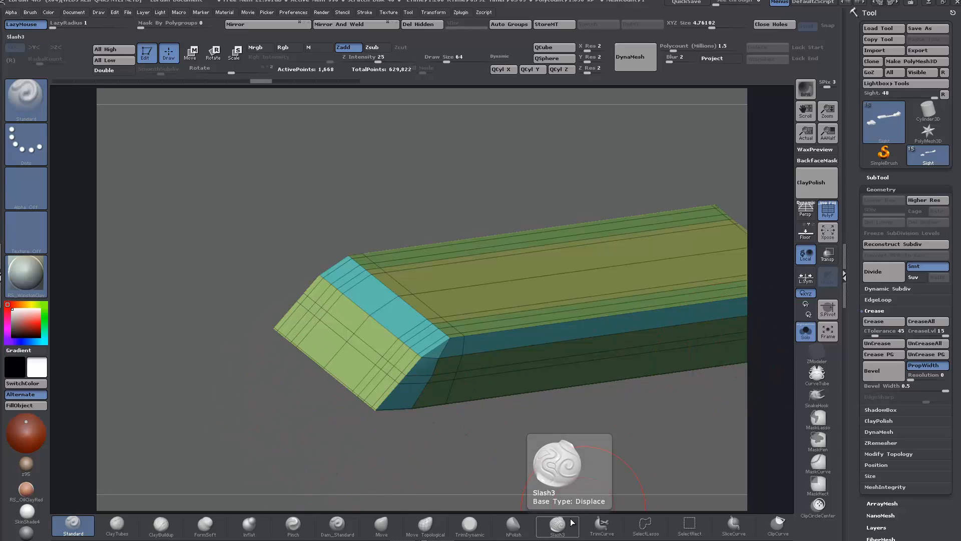
Preview the 0.5 bevel with dynamic subdivision and no polyframe, from the sloped end block to the raised block with the hole.
key("ctrl+d")
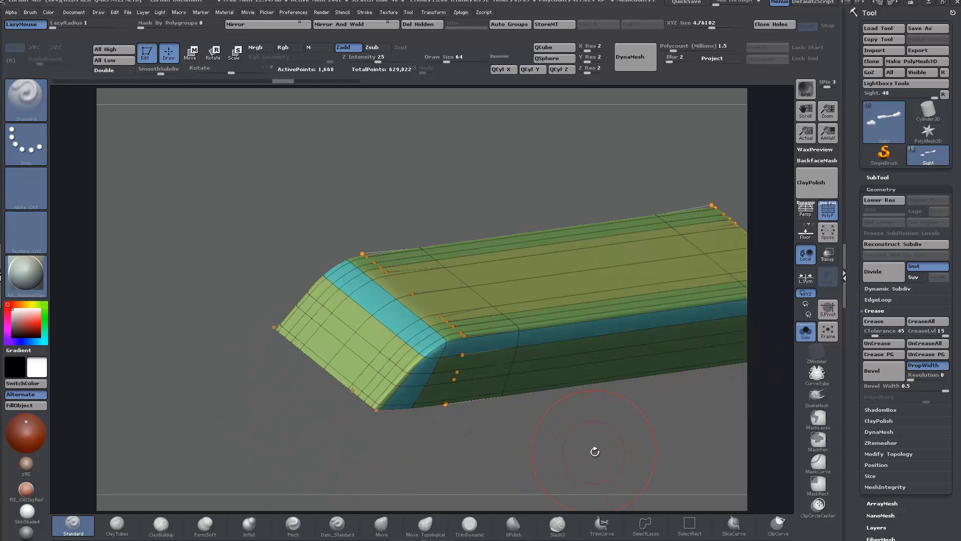
left_click(828, 211)
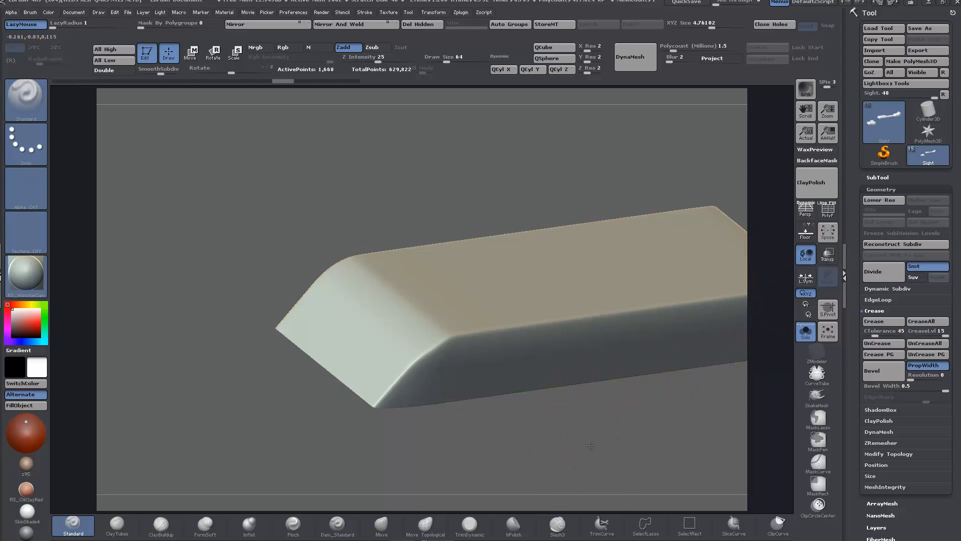
left_click_drag(641, 451, 226, 379)
left_click_drag(465, 336, 412, 369, "alt")
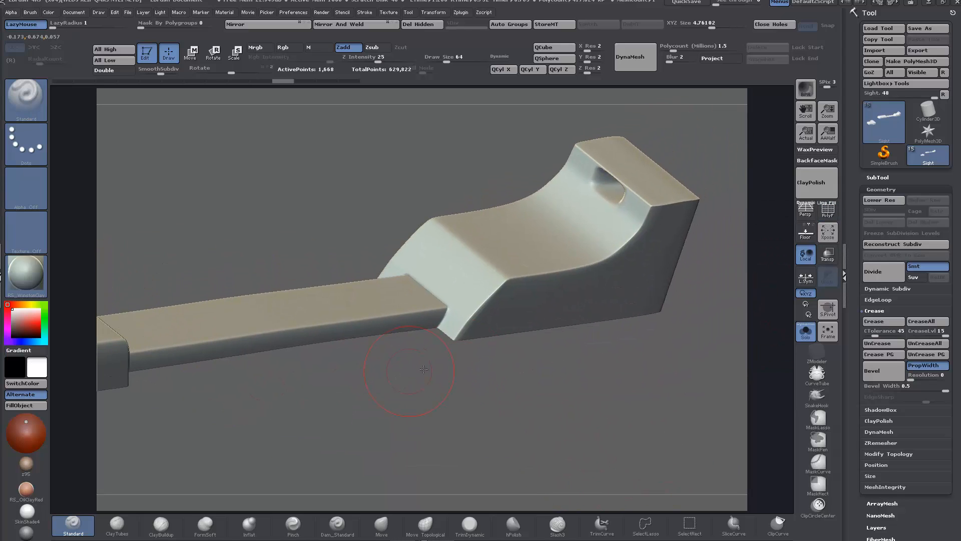
left_click_drag(536, 410, 417, 440)
left_click_drag(331, 464, 635, 373)
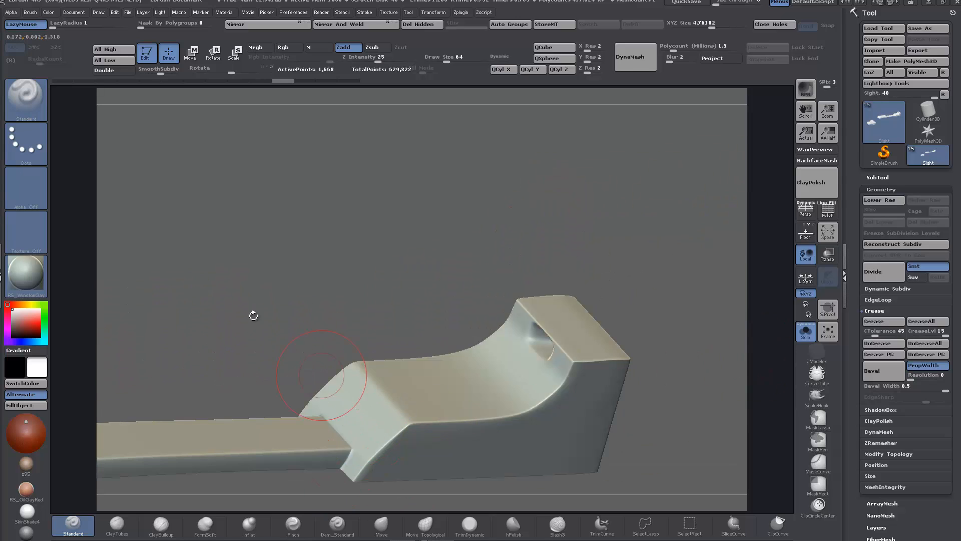
Compare the rounded bevel on the sloped end block and along the rail with the raised block's far side around the hole.
left_click_drag(254, 315, 605, 189, "alt")
left_click_drag(228, 453, 606, 432, "alt")
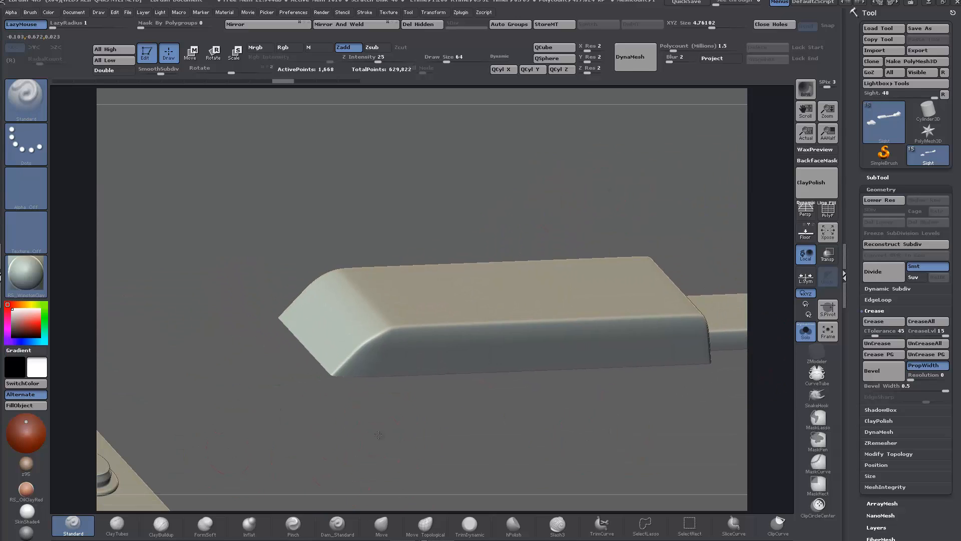
left_click_drag(378, 435, 273, 346)
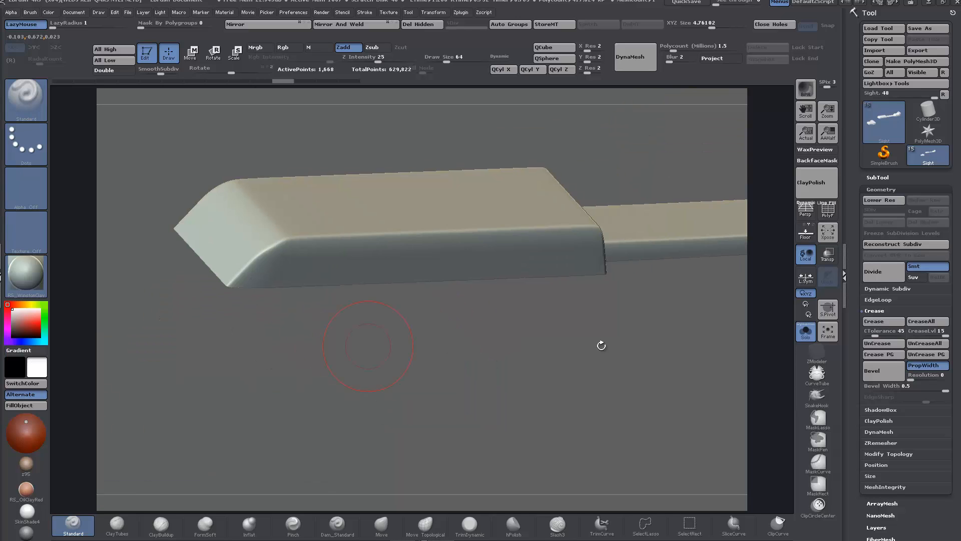
left_click_drag(716, 339, 278, 419, "alt")
left_click_drag(556, 415, 313, 448, "alt")
left_click_drag(488, 430, 535, 447)
mouse_move(618, 434)
left_mouse_down()
mouse_move(446, 393)
mouse_move(611, 352)
mouse_move(613, 374)
mouse_move(636, 365)
mouse_move(376, 432)
left_mouse_up()
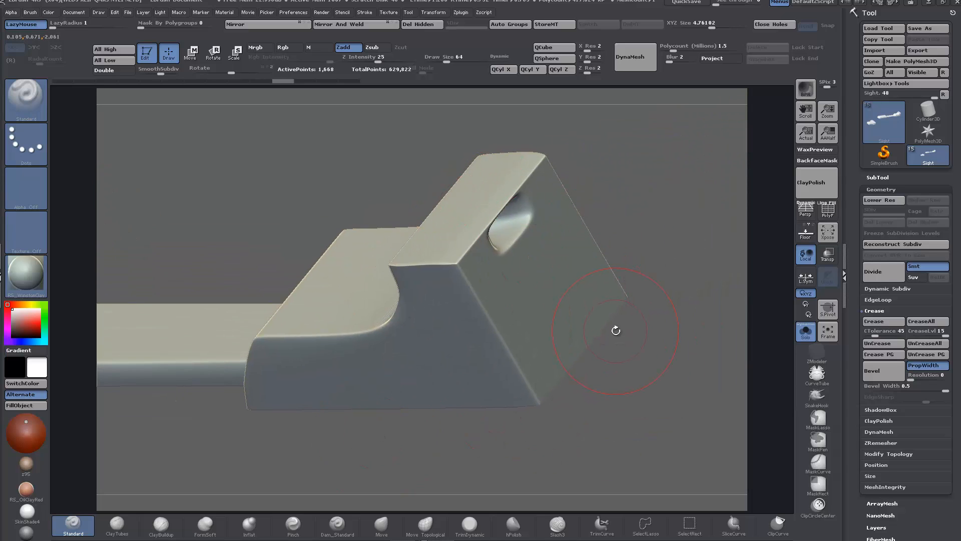
Show the polyframe, undo the 0.5 bevel, and return the Sight to its base mesh.
left_click(827, 209)
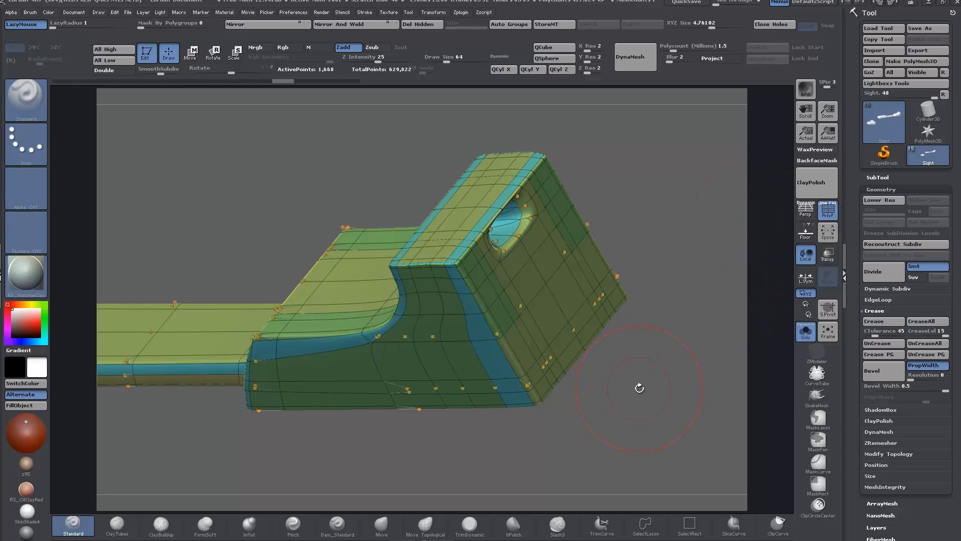
key("ctrl")
key("shift+d")
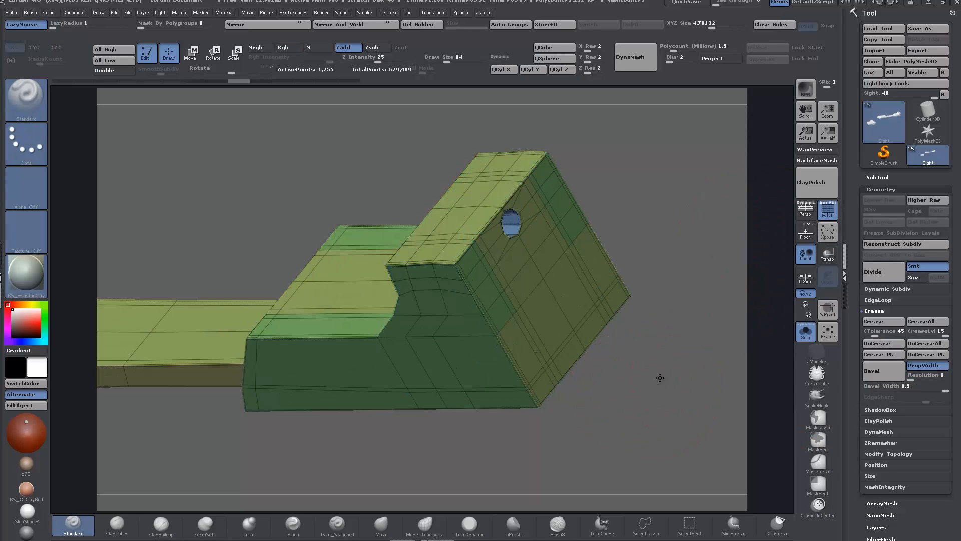
mouse_move(649, 396)
left_mouse_down()
mouse_move(662, 388)
mouse_move(514, 463)
left_mouse_up()
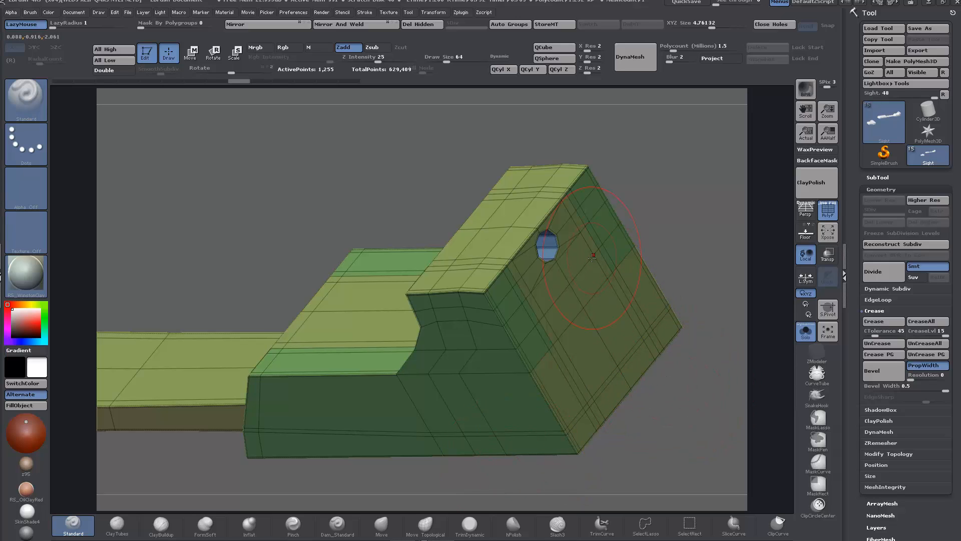
Insert supporting edge loops with ZModeler just inside and around both openings of the hole through the raised sight block.
left_click(816, 356)
mouse_move(669, 206)
left_mouse_down()
mouse_move(662, 199)
mouse_move(667, 206)
left_mouse_up()
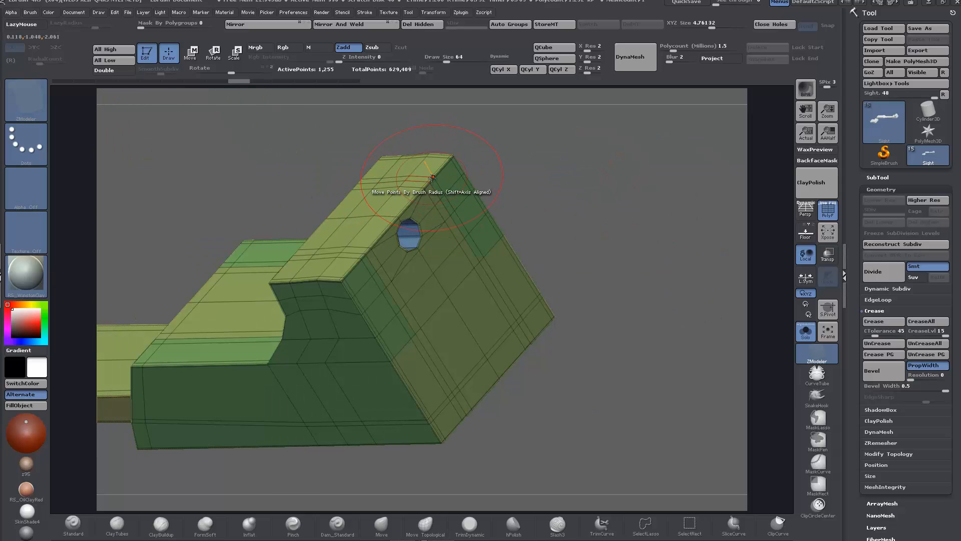
left_click_drag(530, 192, 590, 250)
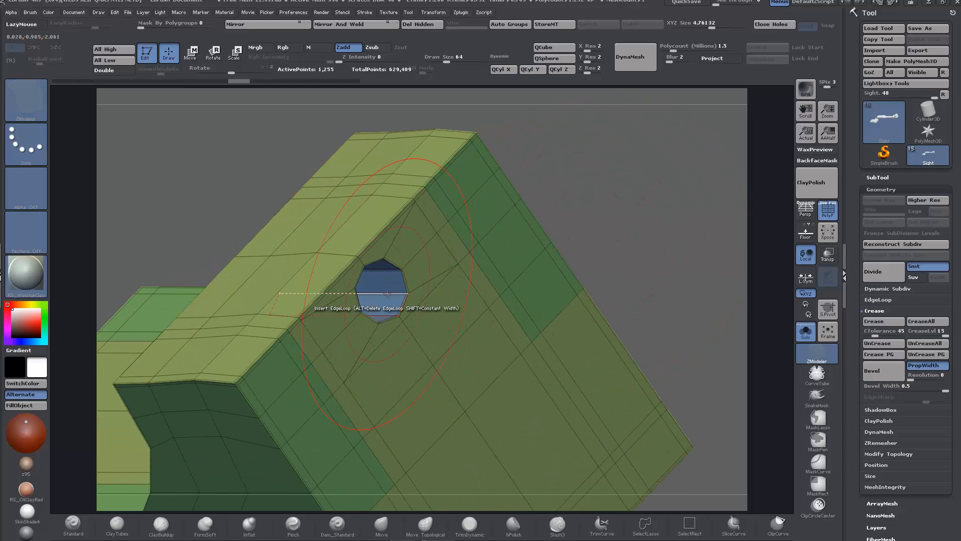
left_click(387, 294)
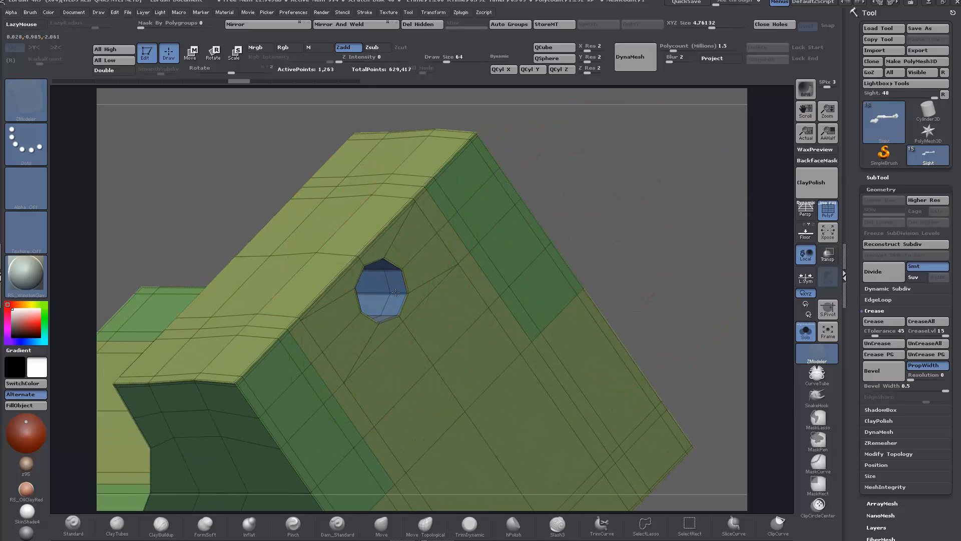
left_click(407, 259)
left_click_drag(593, 228, 613, 212)
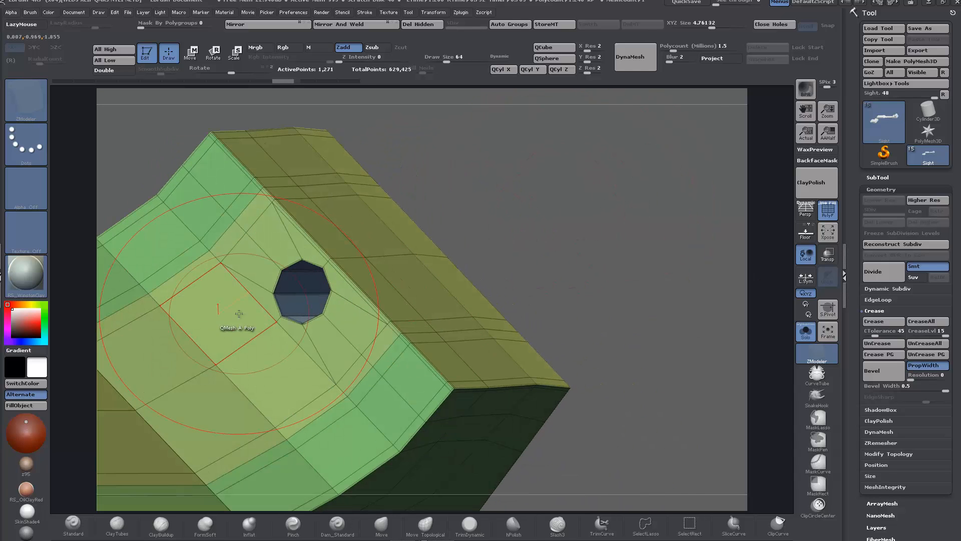
left_click(286, 293)
left_click(276, 266)
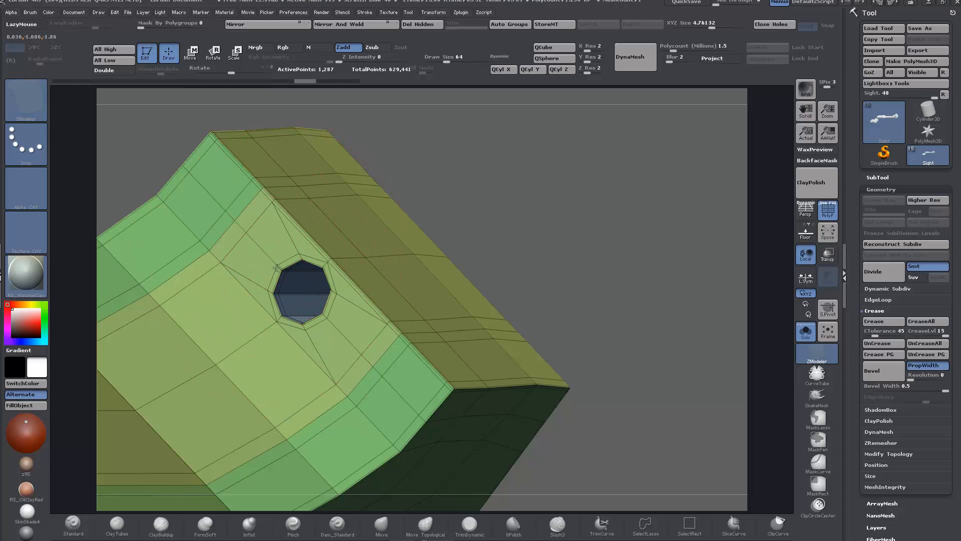
Set the ZModeler edge action to Crease and apply it to a lengthwise edge inside the hole.
left_click_drag(540, 200, 601, 388, "alt")
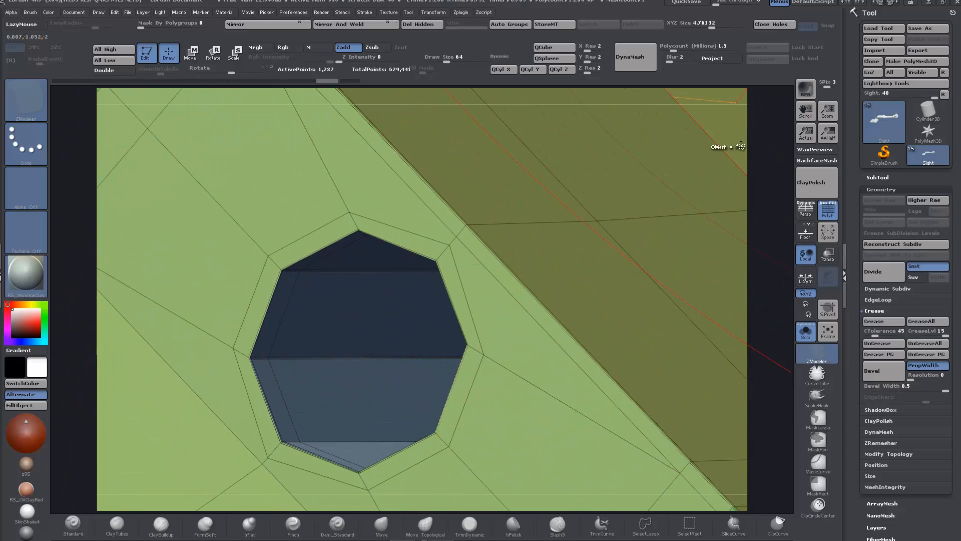
left_click_drag(769, 166, 601, 271)
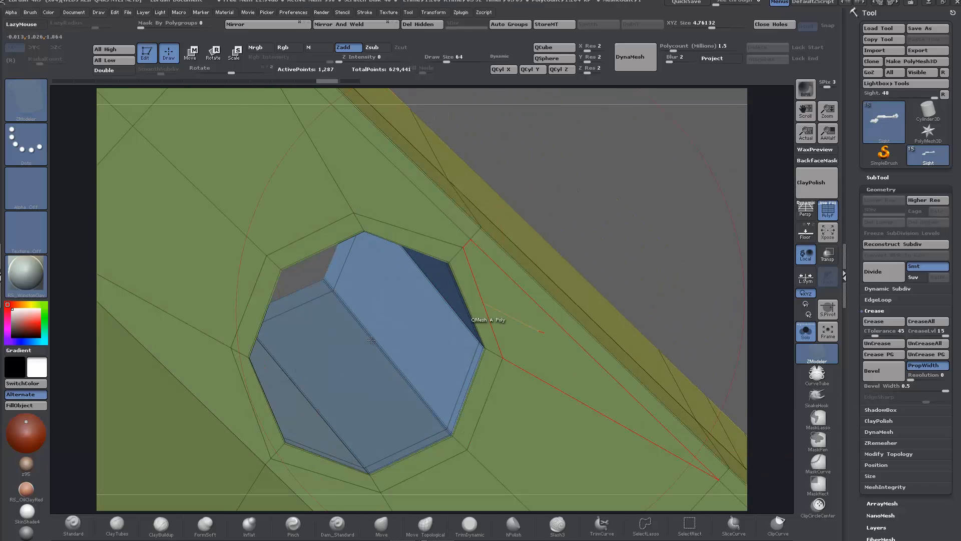
key("space")
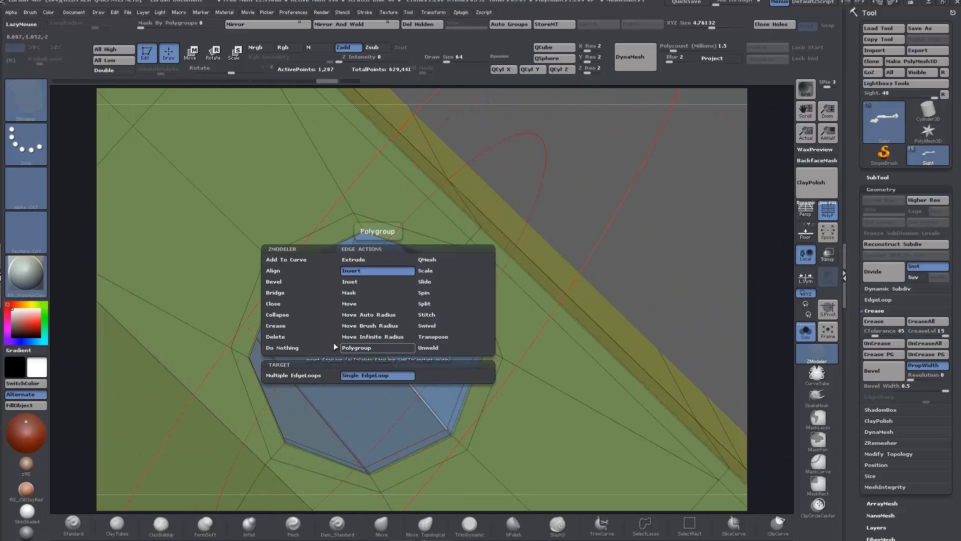
left_click(298, 326)
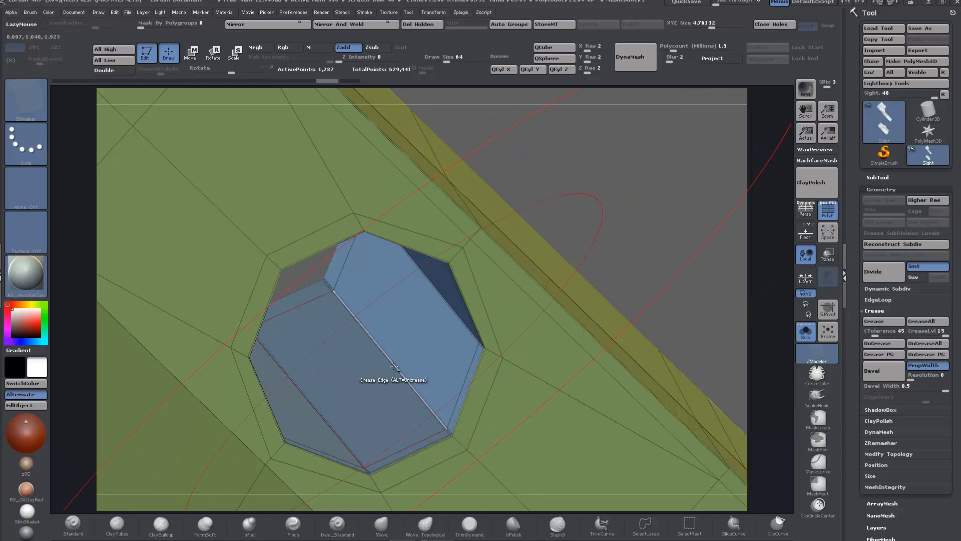
left_click(364, 382)
Apply the ZModeler Crease action to further edges inside the hole, viewed from several sides.
left_click_drag(606, 209, 606, 181)
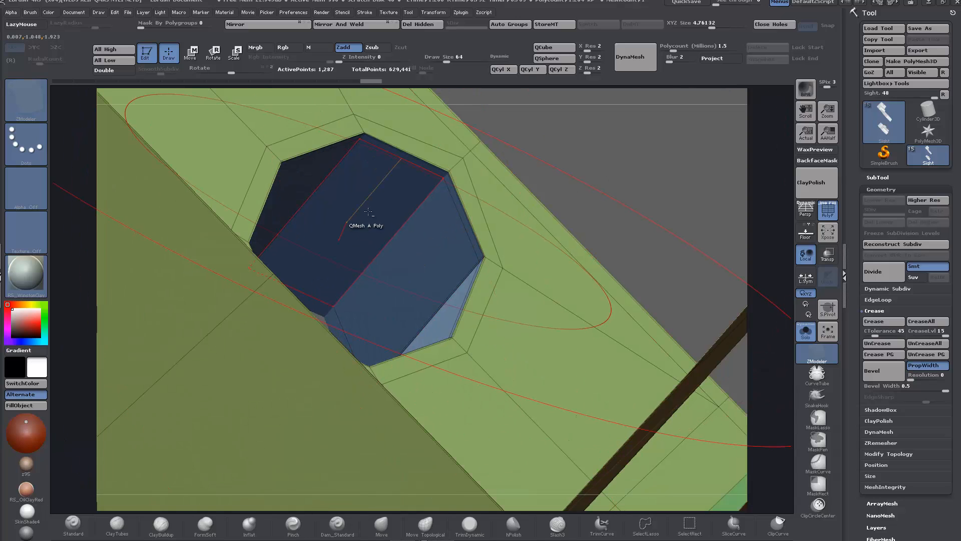
left_click(451, 289)
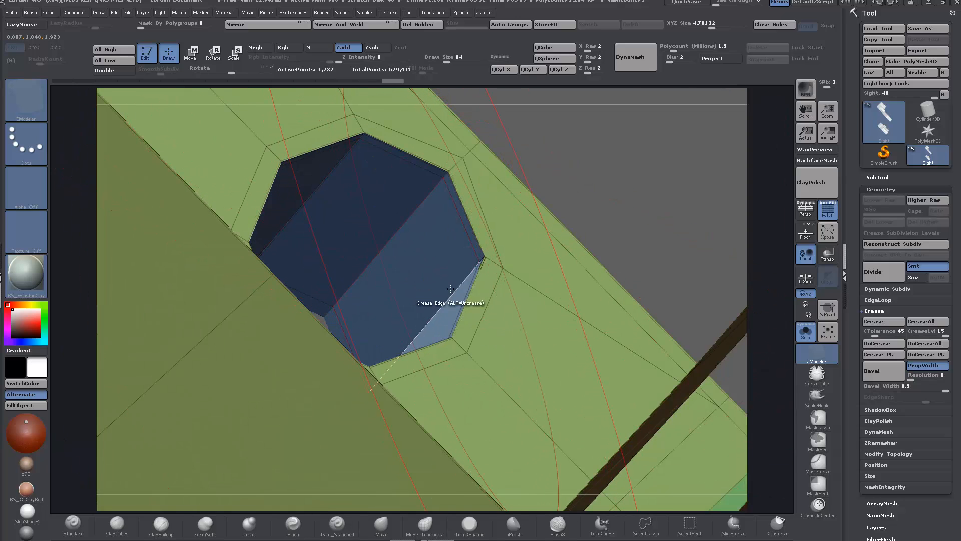
left_click(317, 183)
left_click_drag(528, 142, 621, 176)
left_click(219, 285)
left_click_drag(782, 266, 748, 149)
left_click_drag(697, 274, 608, 262)
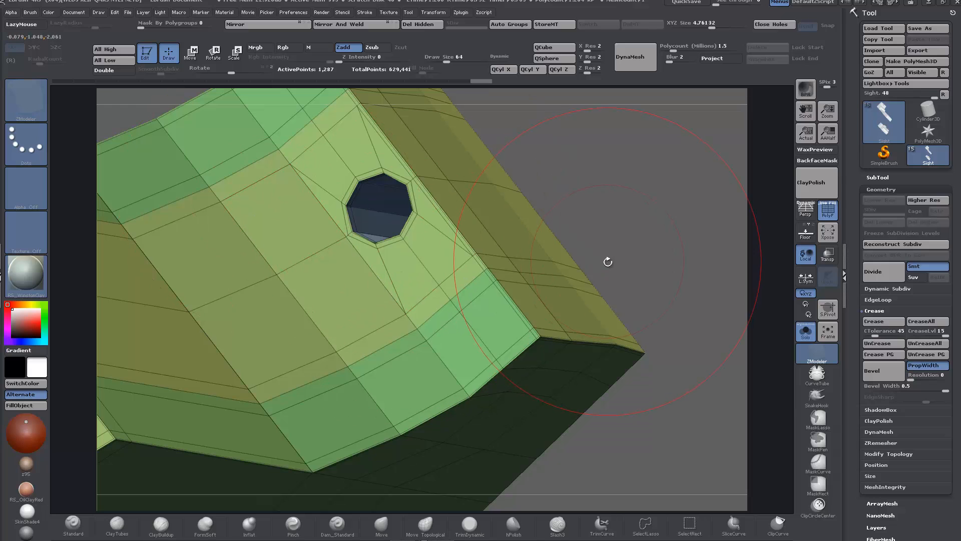
Bevel the Sight's creased edges with a bevel width of 0.5 and preview the result with dynamic subdivision and without the polyframe.
left_click_drag(680, 258, 629, 365)
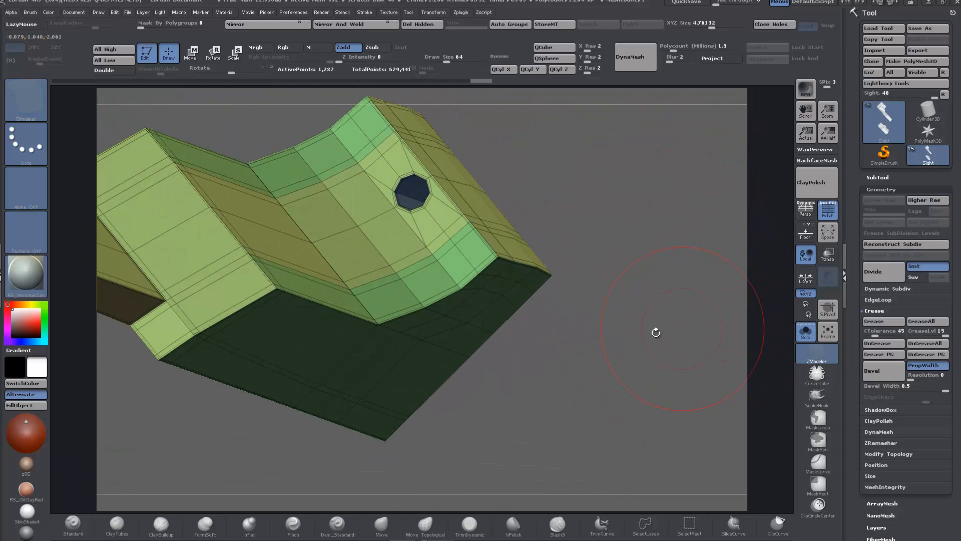
key("d")
key("shift+d")
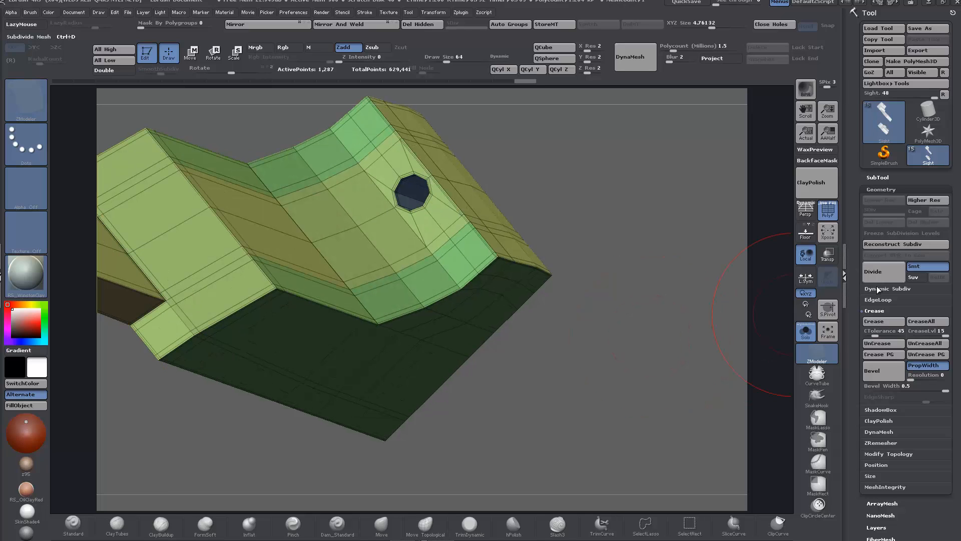
left_click(889, 369)
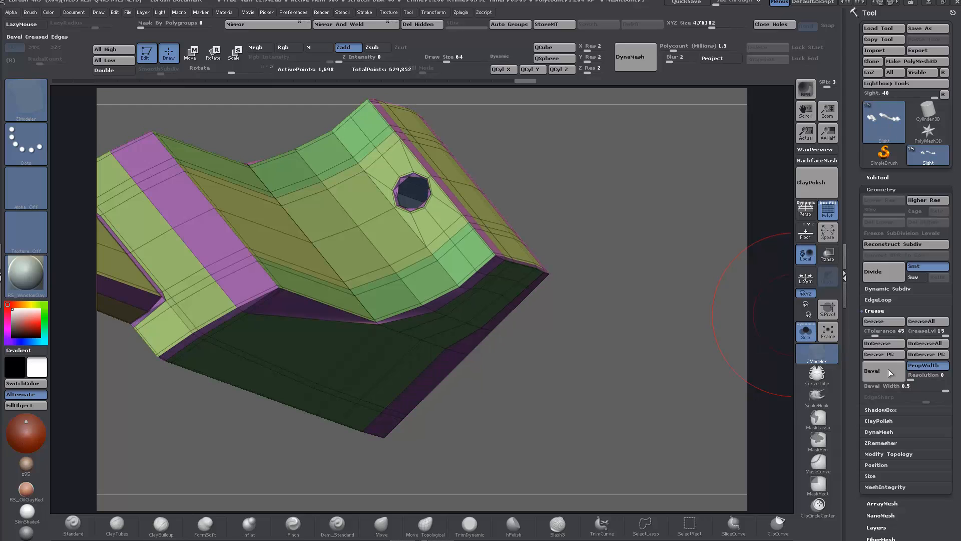
key("d")
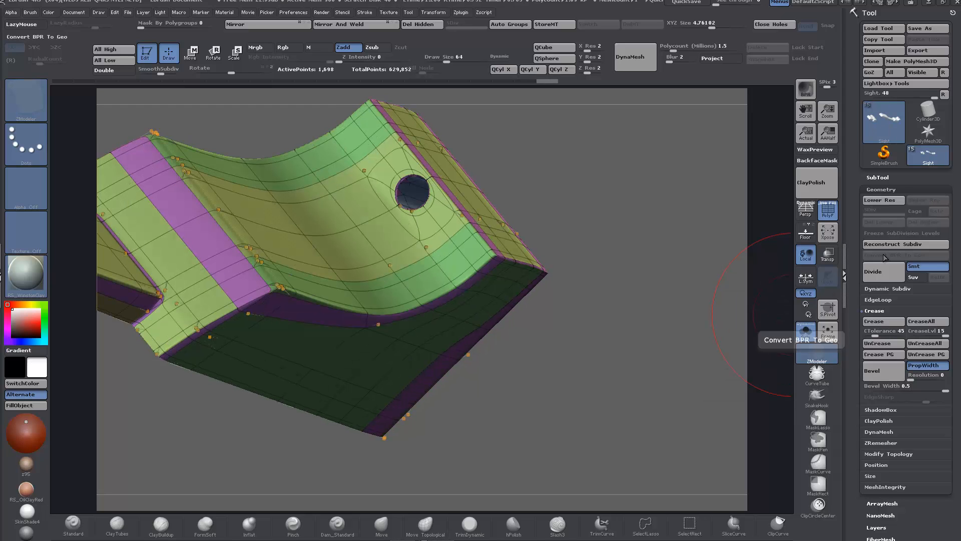
left_click(823, 218)
Compare the beveled hole close up with dynamic subdivision on and off, and undo the bevel.
mouse_move(610, 366)
left_mouse_down()
mouse_move(607, 381)
mouse_move(611, 365)
left_mouse_up()
left_click_drag(635, 317, 782, 251, "alt")
left_click(822, 217)
key("shift+d")
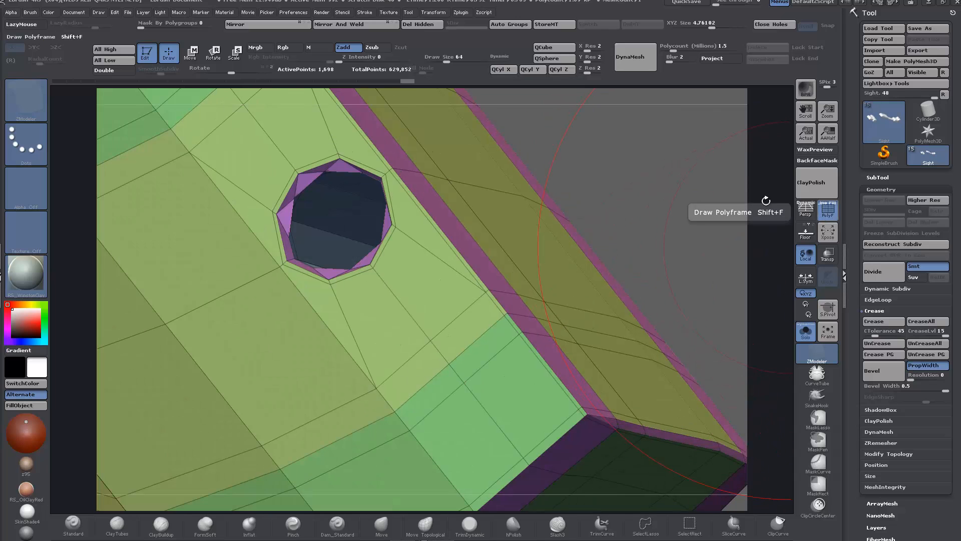
left_click_drag(635, 178, 622, 162)
key("d")
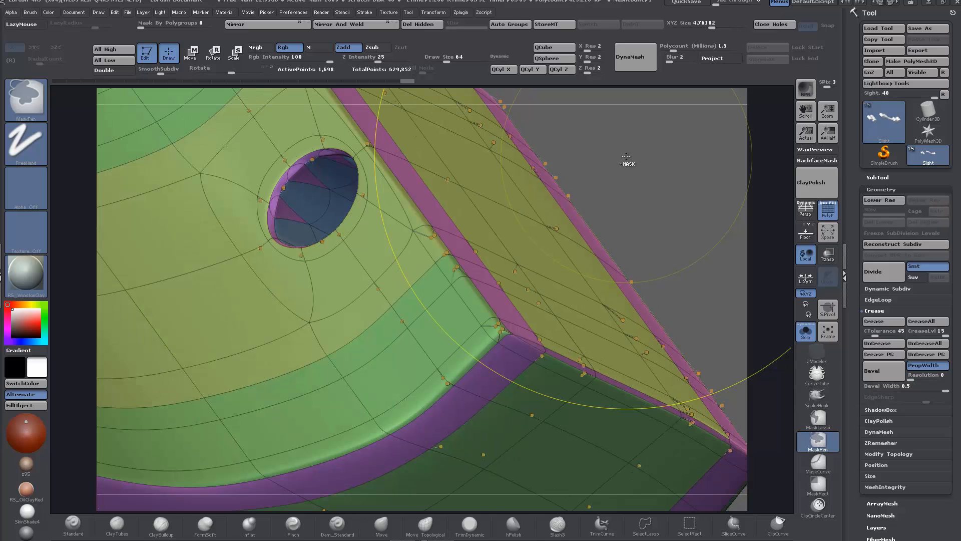
key("shift+d")
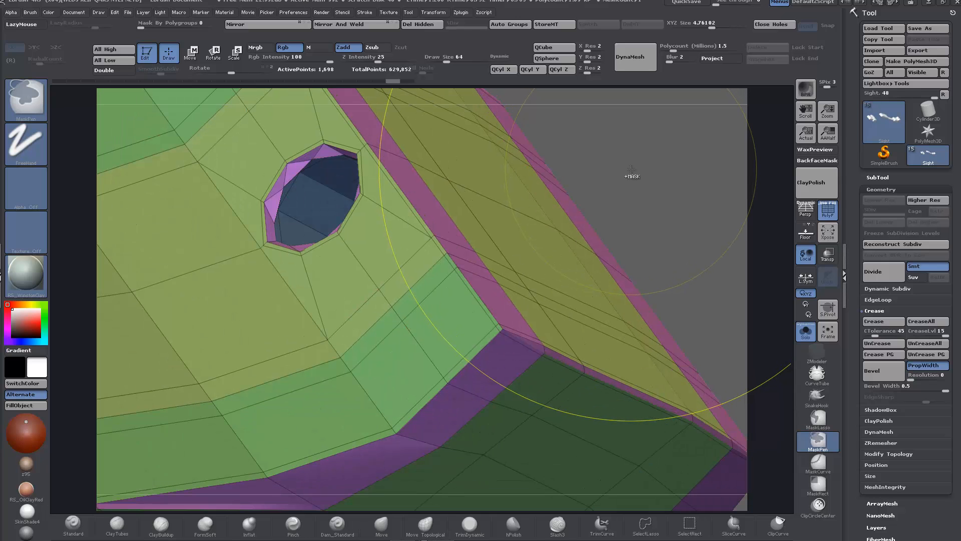
mouse_move(629, 171)
left_mouse_down()
mouse_move(590, 152)
mouse_move(741, 231)
left_mouse_up()
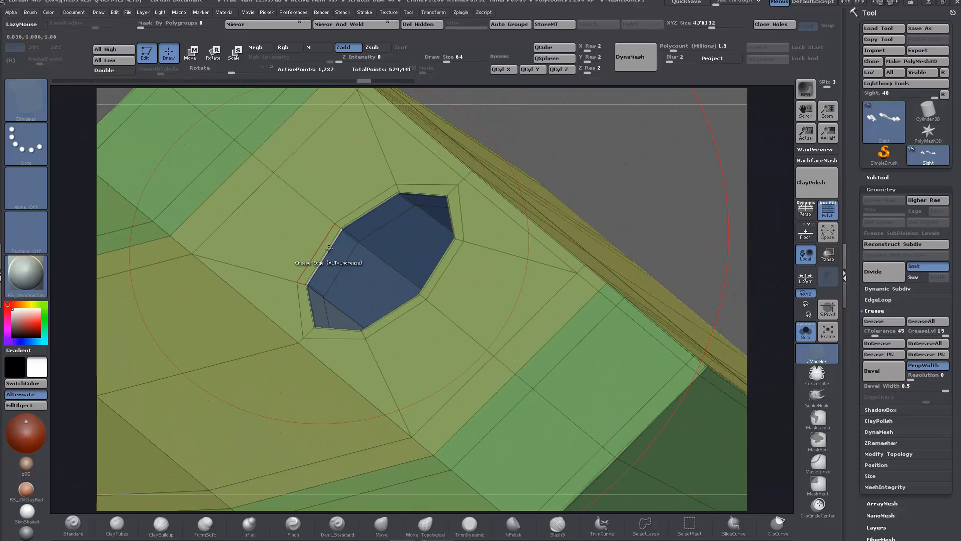
Set the ZModeler Crease action's target to EdgeLoop Complete and apply it to the edge loop around the hole's opening.
key("space")
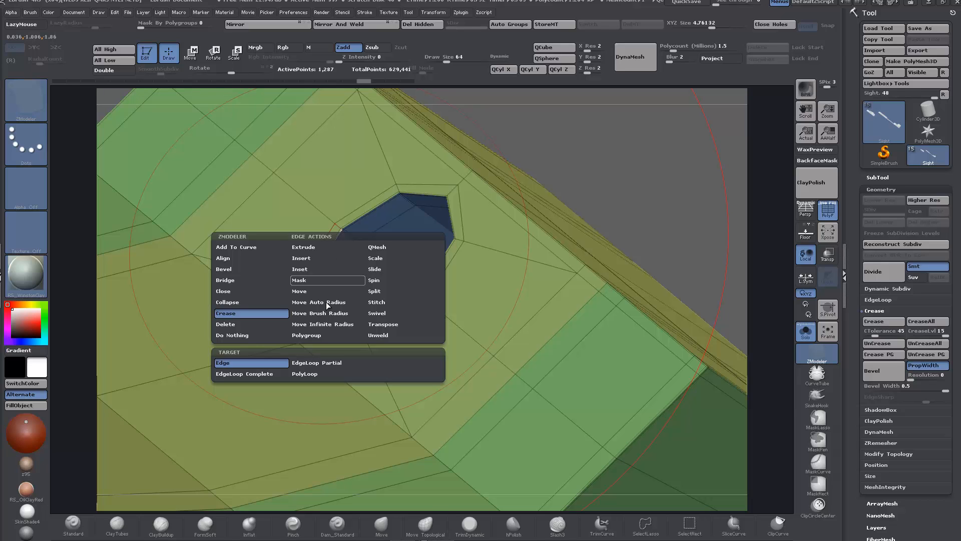
left_click(256, 372)
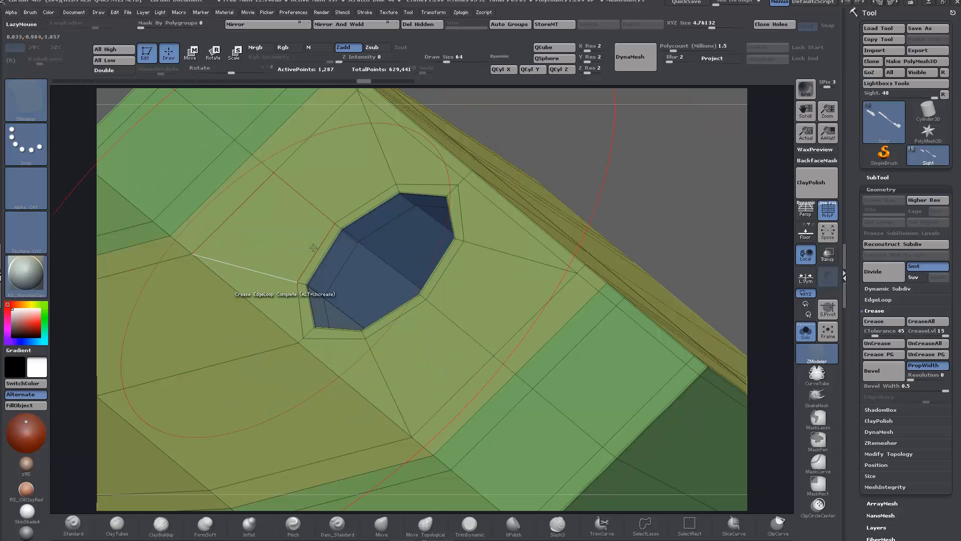
left_click(329, 250)
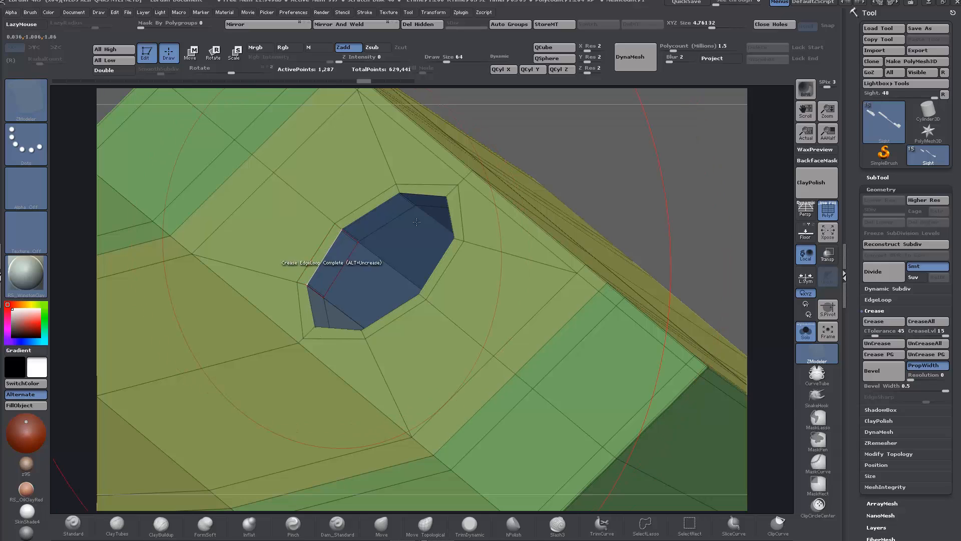
Examine the hole's opposite opening under dynamic subdivision with and without the polyframe, and return to the base mesh.
left_click_drag(621, 145, 586, 119)
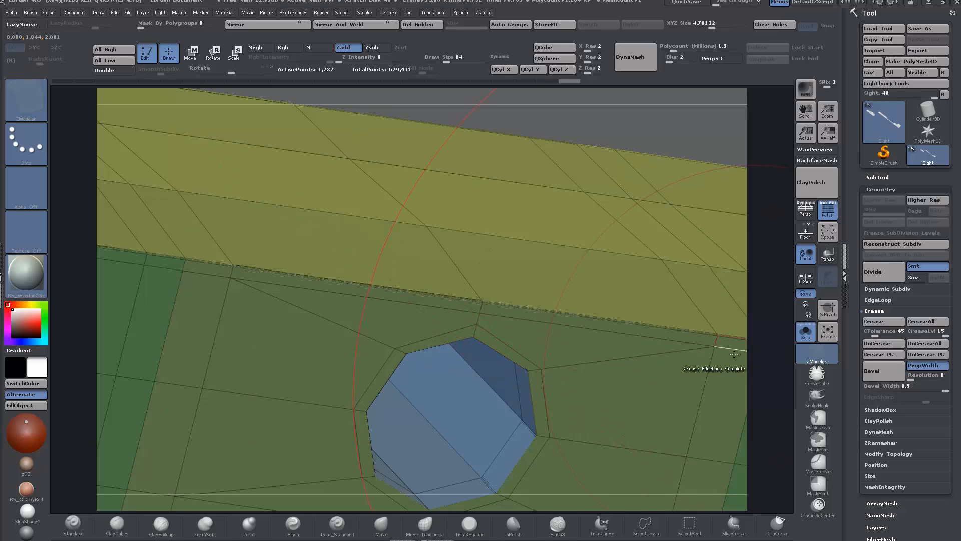
key("ctrl+d")
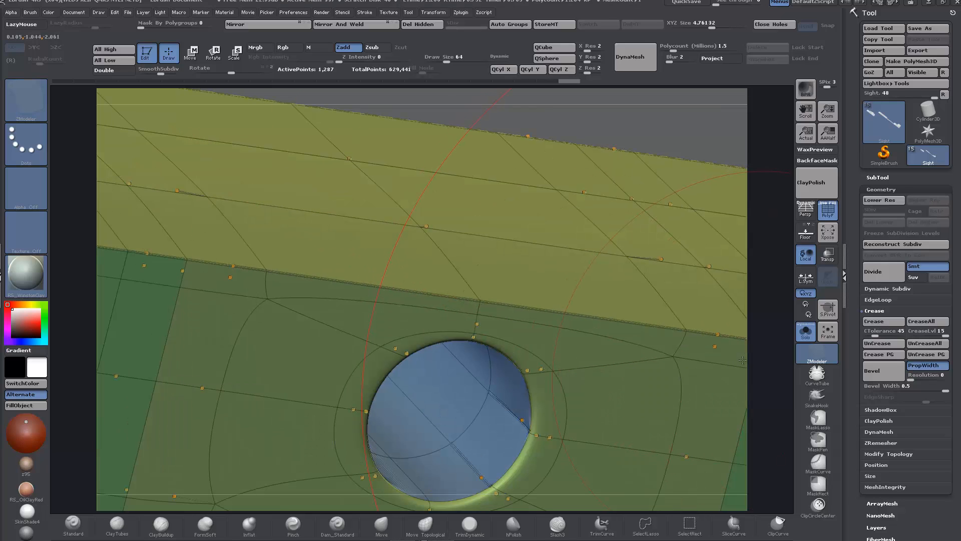
left_click(828, 212)
left_click(828, 212)
left_click(827, 212)
left_click(827, 212)
key("shift+d")
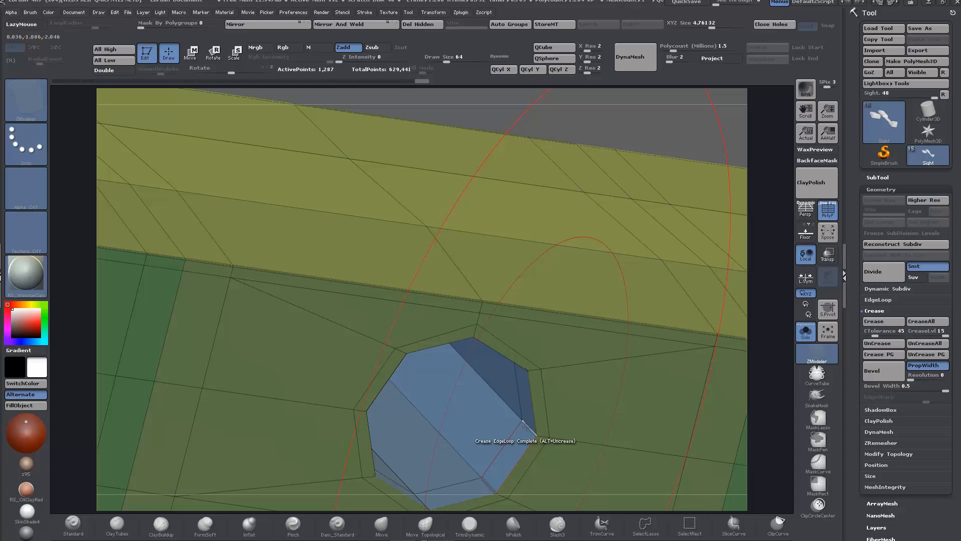
Apply the ZModeler Crease EdgeLoop Complete action to further edge loops inside and around the hole, viewed from several sides.
left_click_drag(777, 438, 654, 395)
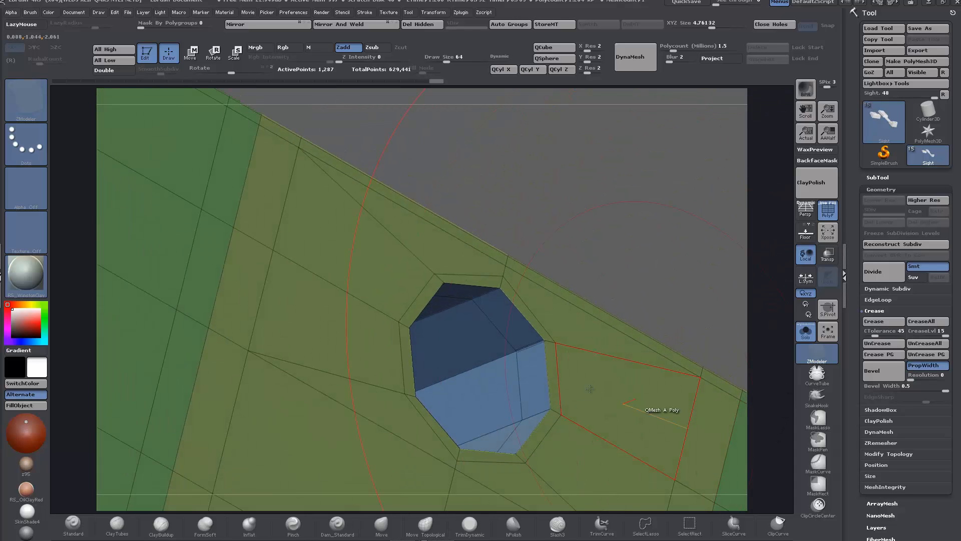
left_click(480, 295)
left_click_drag(623, 271, 550, 216)
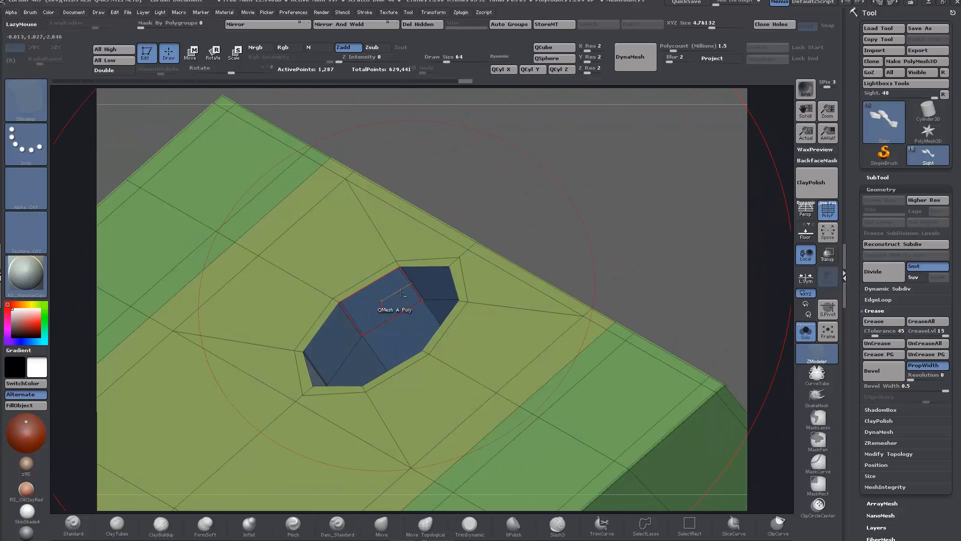
left_click(412, 282)
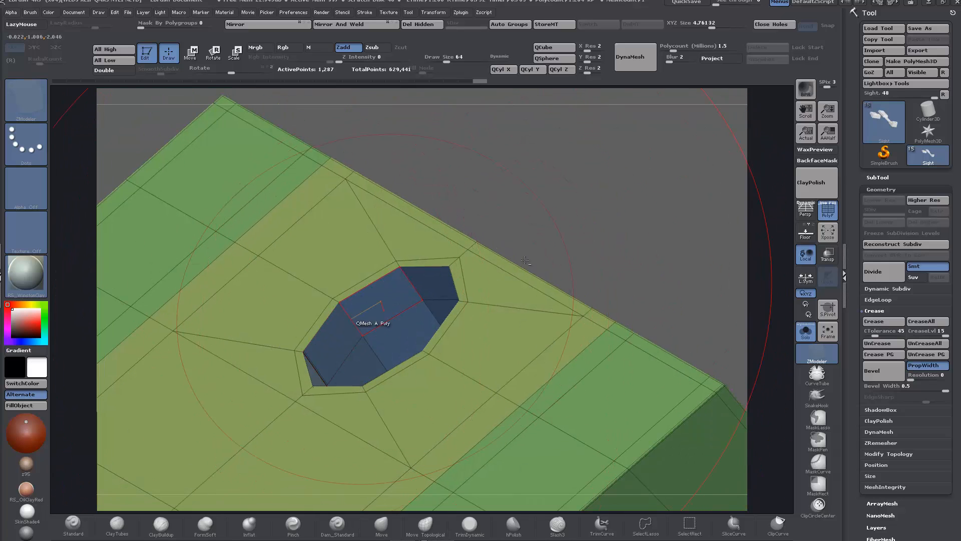
left_click_drag(626, 300, 570, 288)
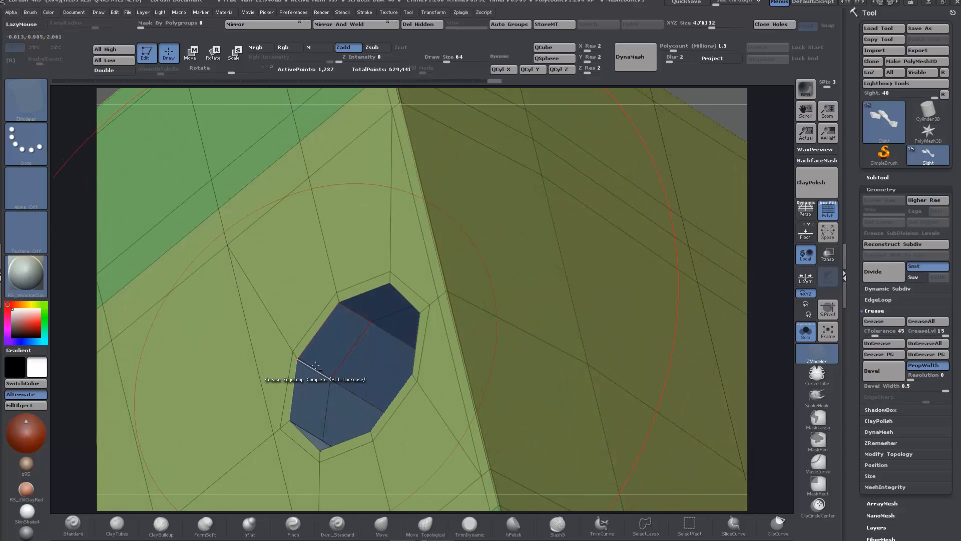
left_click_drag(759, 318, 783, 416)
left_click(302, 454)
Examine the smoothed hole with dynamic subdivision on and the polyframe hidden, and restore the polyframe and base mesh.
key("ctrl+d")
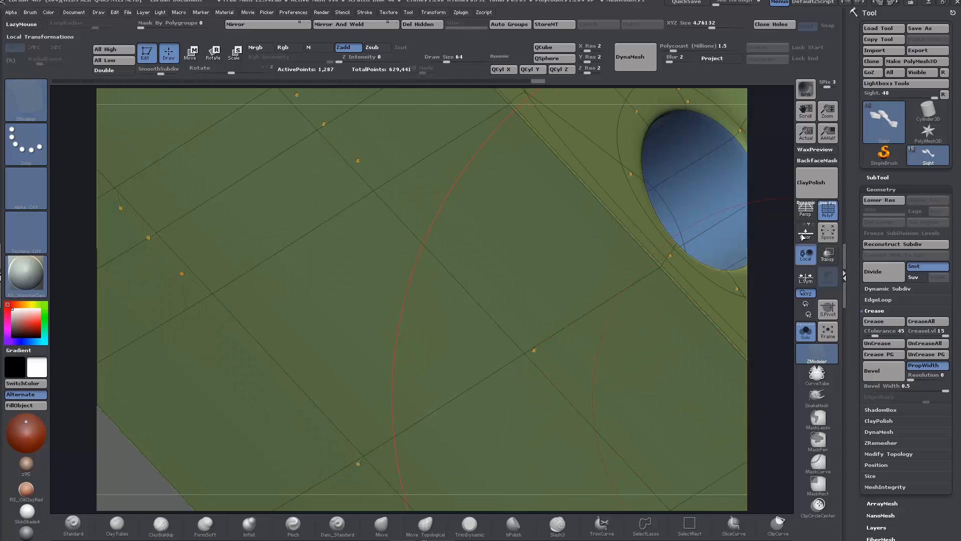
left_click(833, 215)
mouse_move(785, 340)
left_mouse_down()
mouse_move(765, 358)
mouse_move(610, 418)
mouse_move(611, 446)
mouse_move(710, 453)
left_mouse_up()
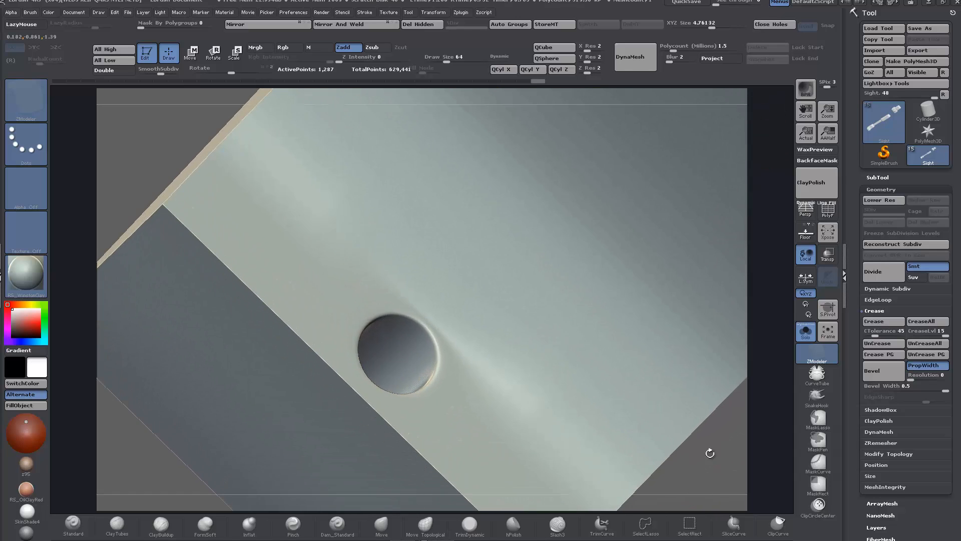
left_click(825, 208)
key("shift+d")
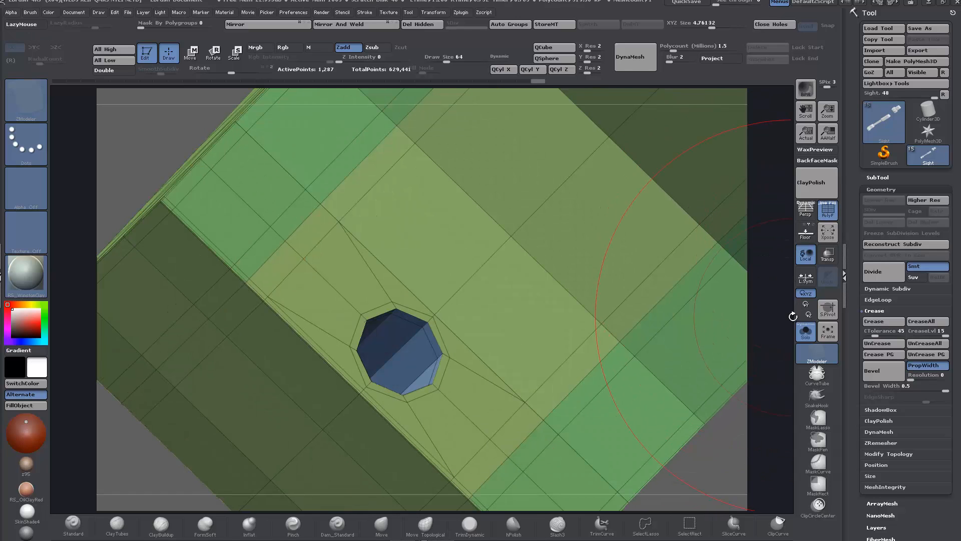
Set the draw size to 5 and use the ZModeler point action Slide to shift the point beside the hole outward from its rim.
left_click_drag(769, 331, 726, 315)
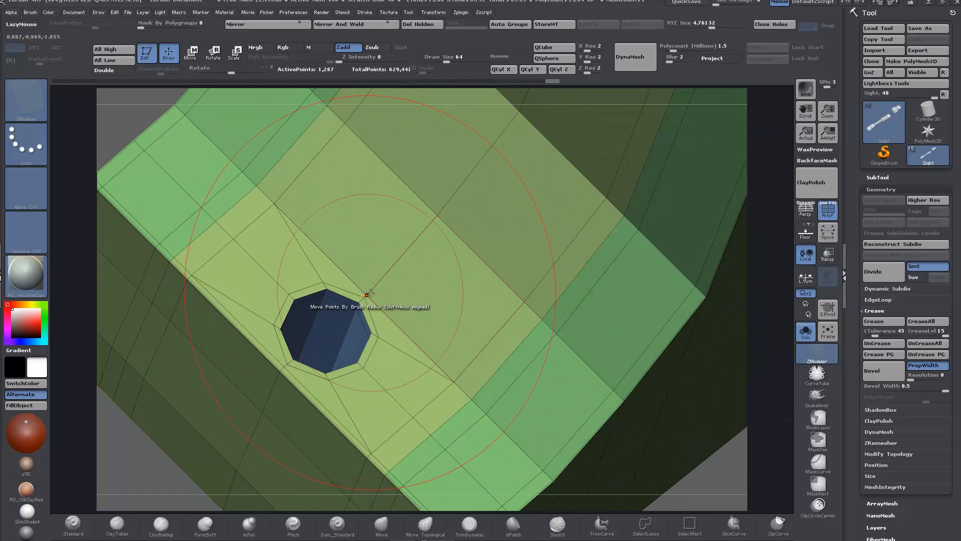
key("space")
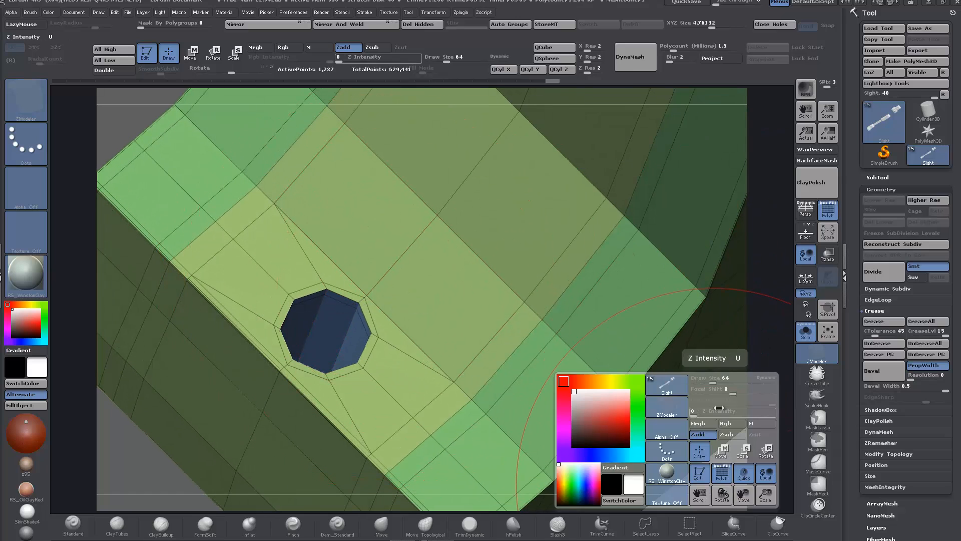
key("space")
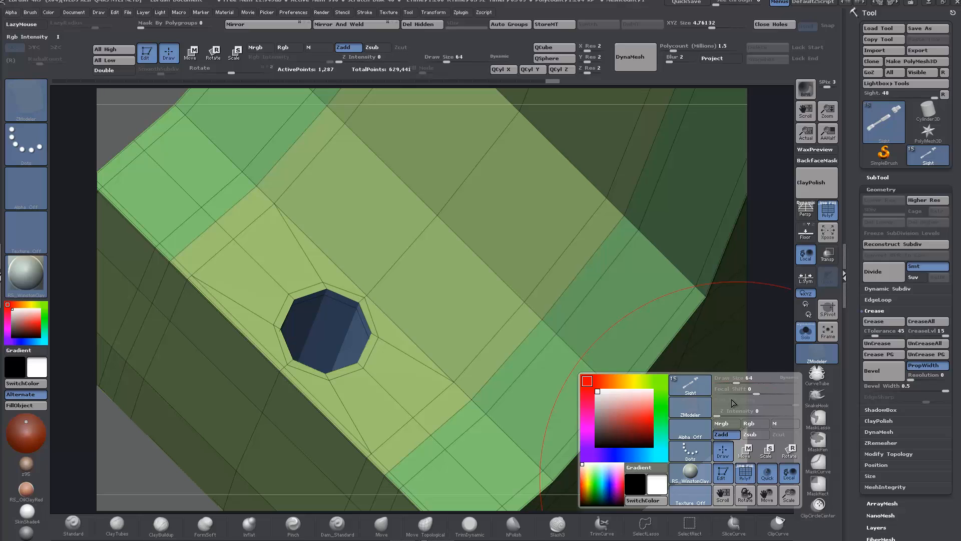
left_click_drag(738, 383, 721, 386)
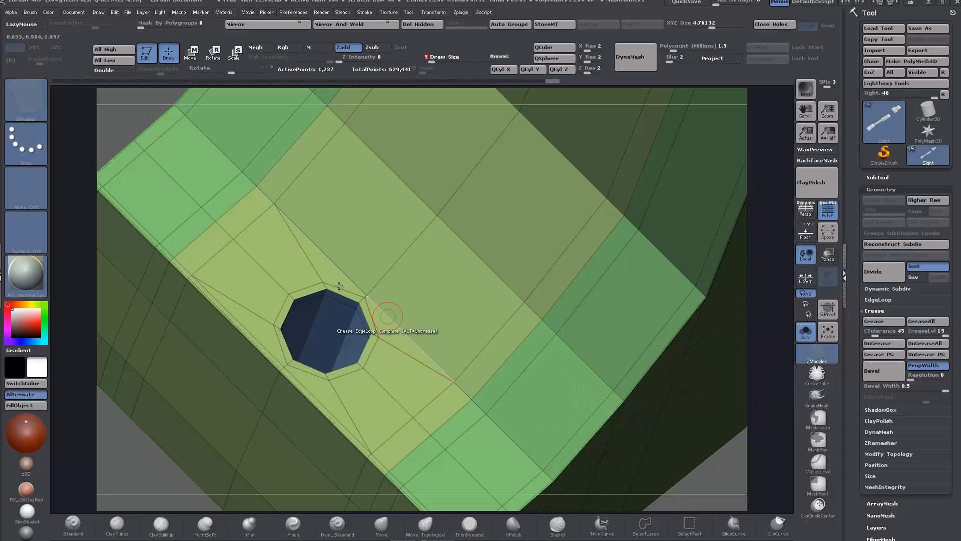
key("space")
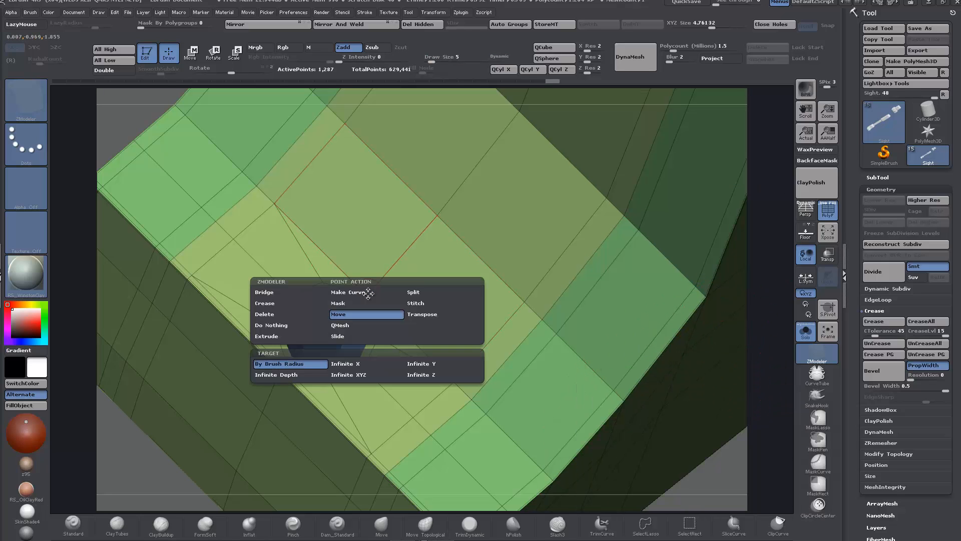
left_click(347, 336)
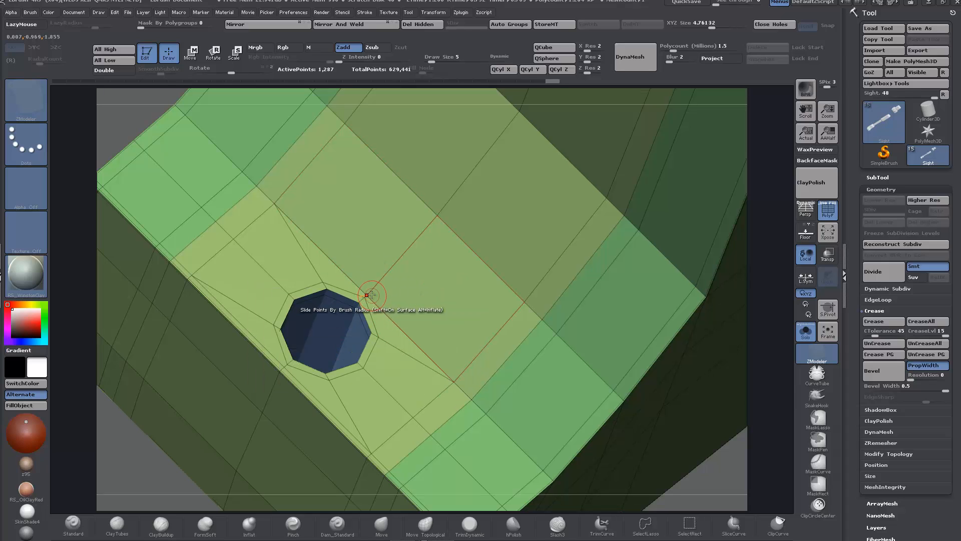
left_click_drag(389, 280, 401, 271)
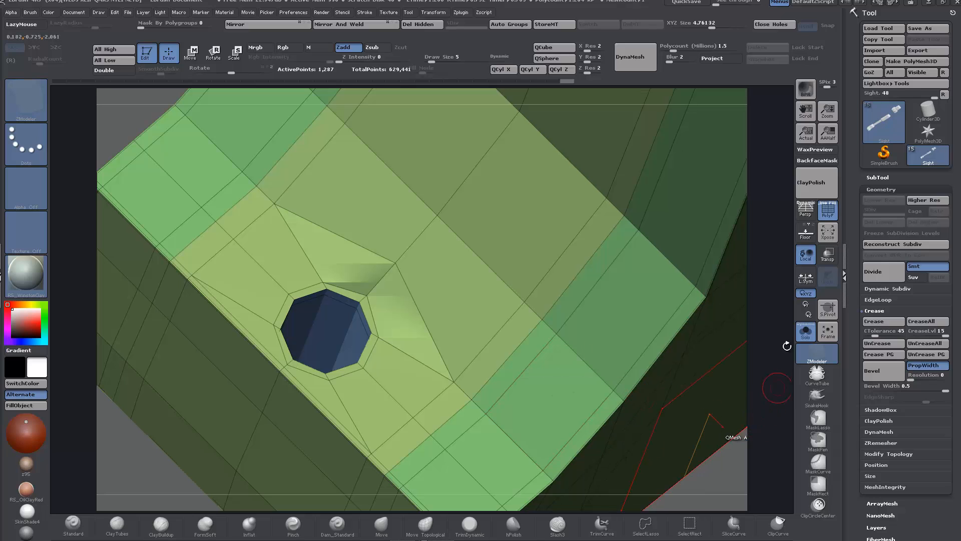
Examine the Sight in perspective with dynamic subdivision on and the polyframe hidden, viewing the hole from both sides.
left_click(811, 210)
key("d")
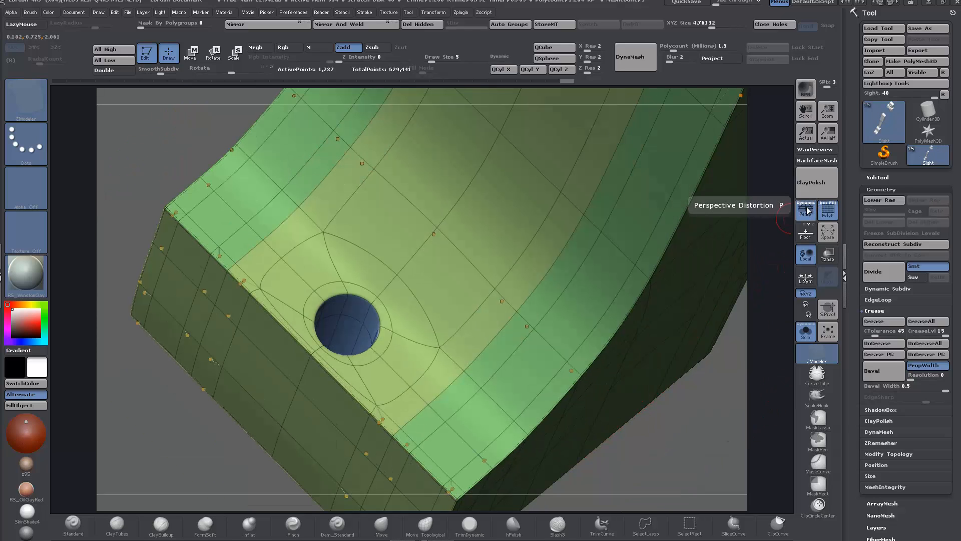
left_click(829, 221)
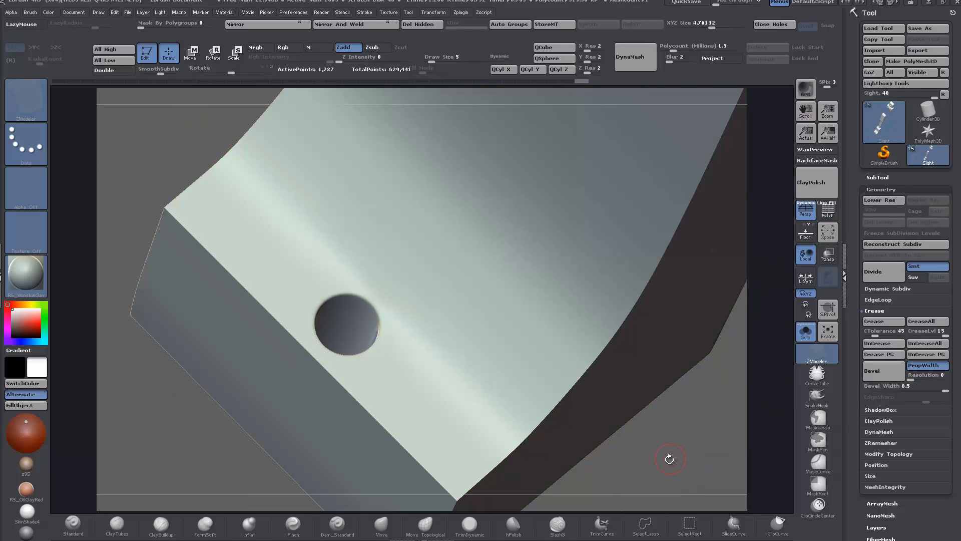
left_click_drag(669, 458, 654, 231, "alt")
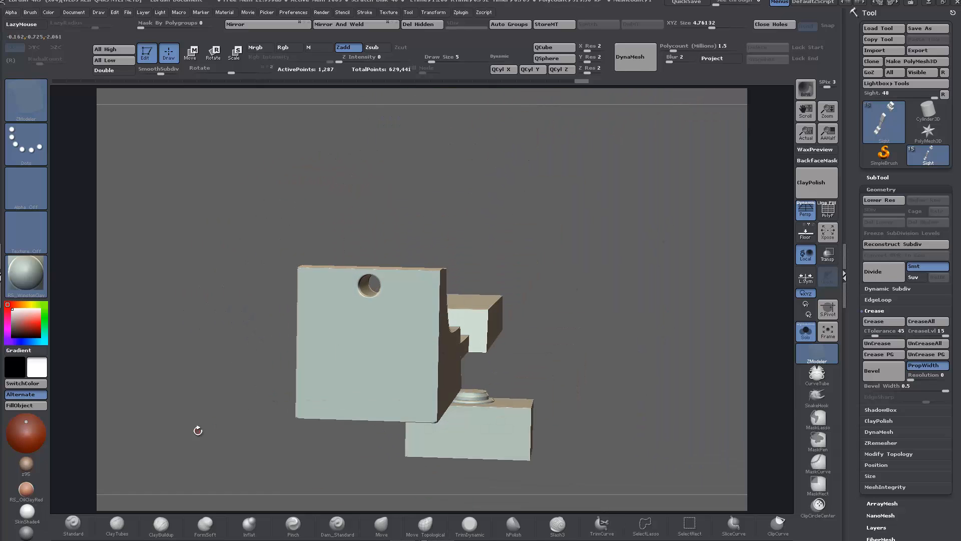
left_click_drag(197, 431, 609, 489)
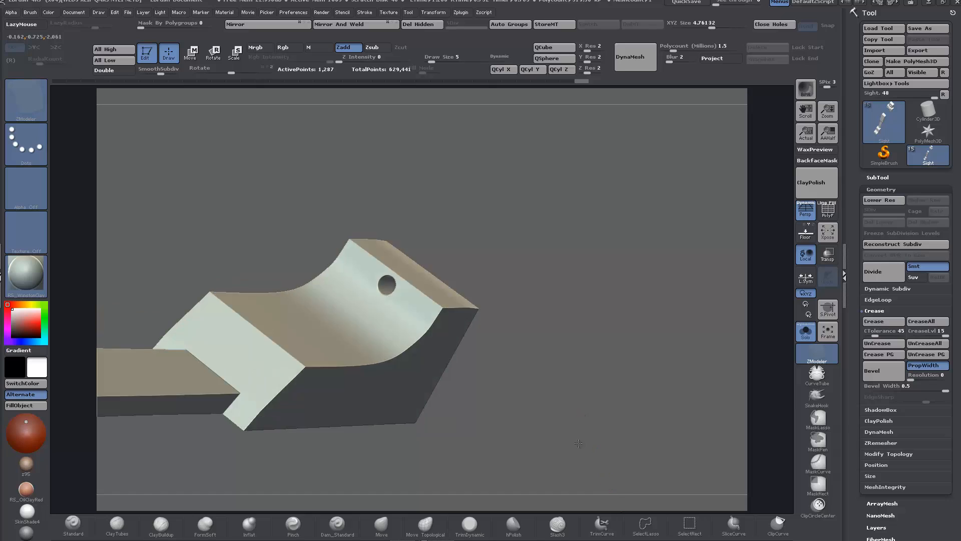
left_click_drag(578, 443, 585, 416)
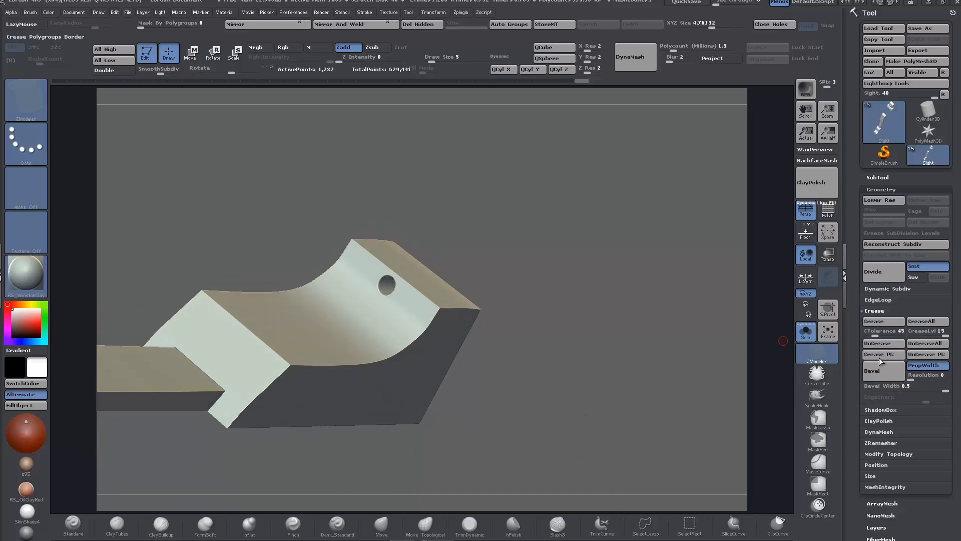
Bevel the Sight's creased edges with a bevel width of 0.5 and inspect the smoothed part.
left_click(878, 377)
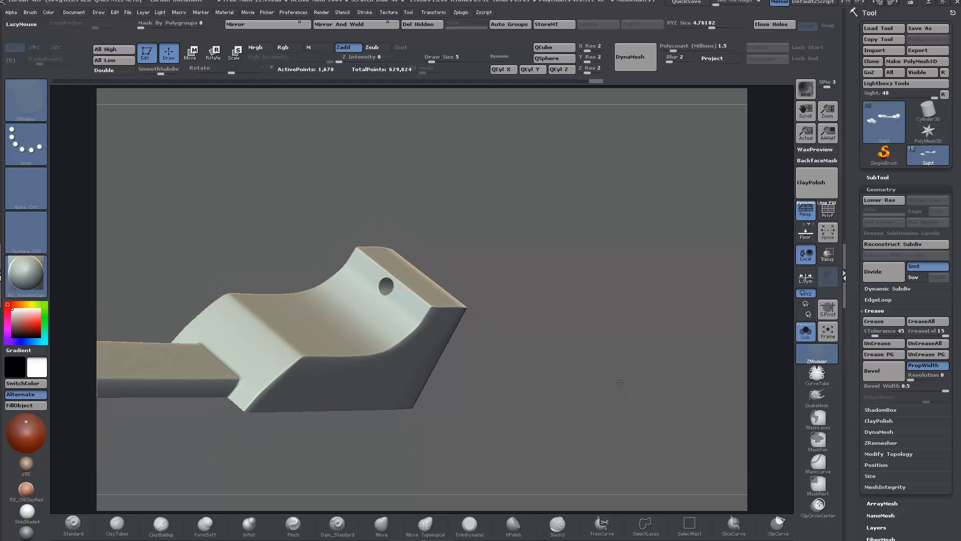
left_click_drag(619, 382, 613, 330)
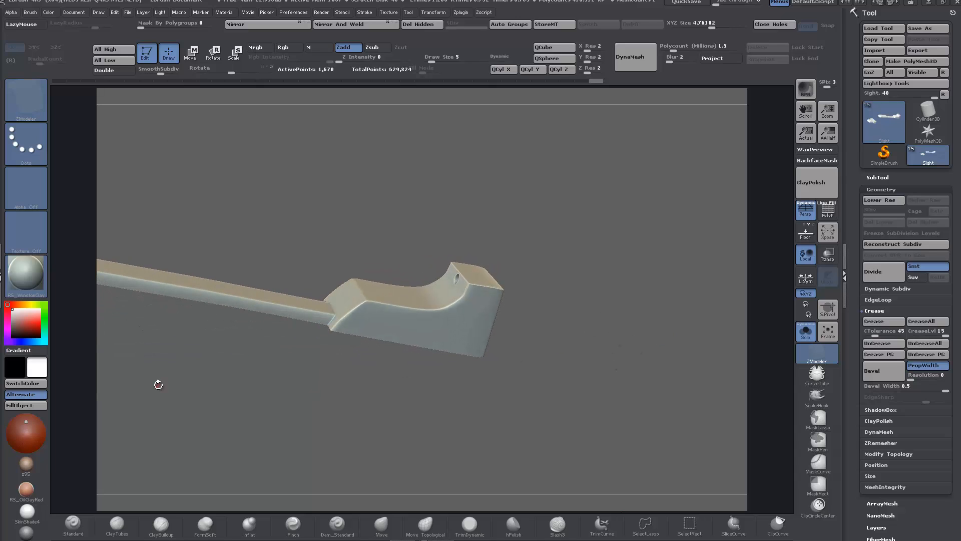
Examine the beveled Sight's topology from several angles with the polyframe shown and perspective off, and hide the polyframe again.
left_click_drag(158, 384, 590, 488)
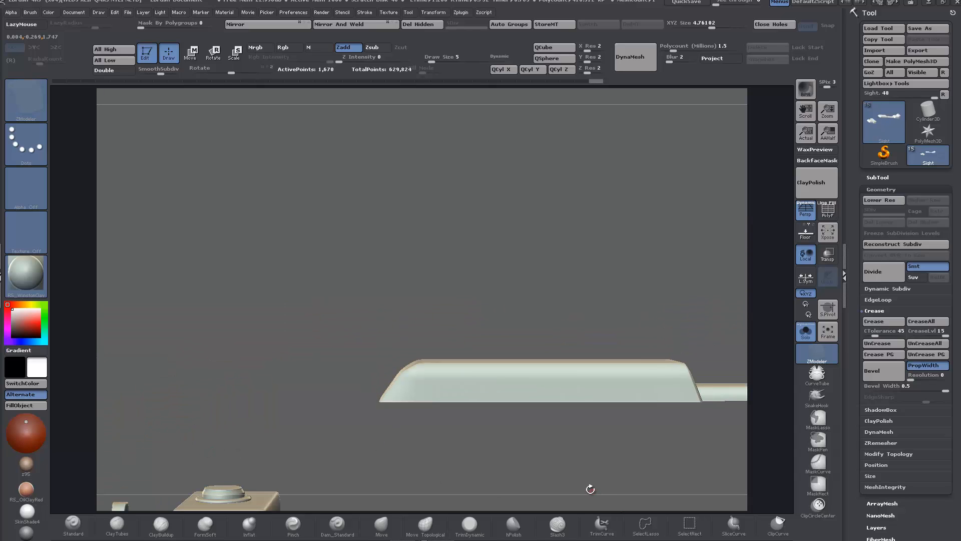
left_click(824, 213)
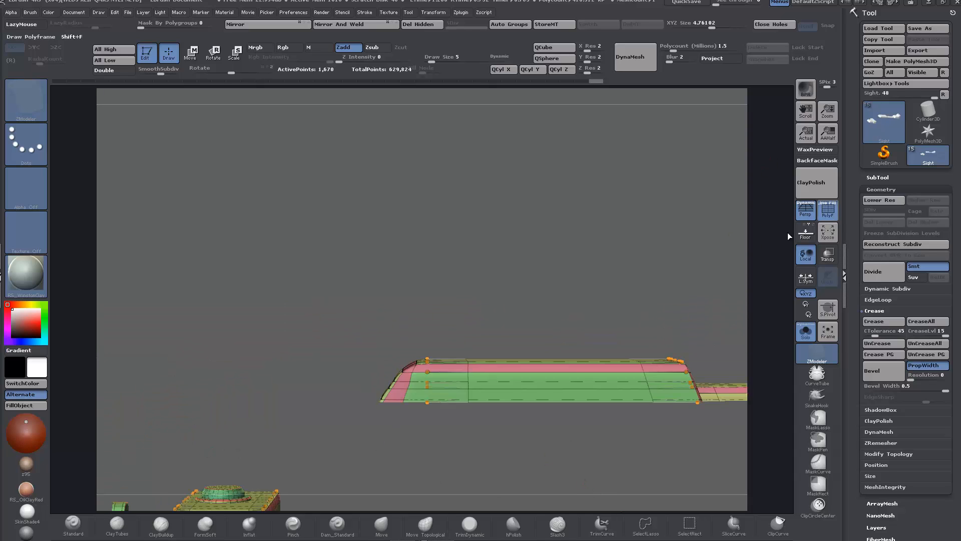
left_click_drag(397, 300, 306, 311, "alt")
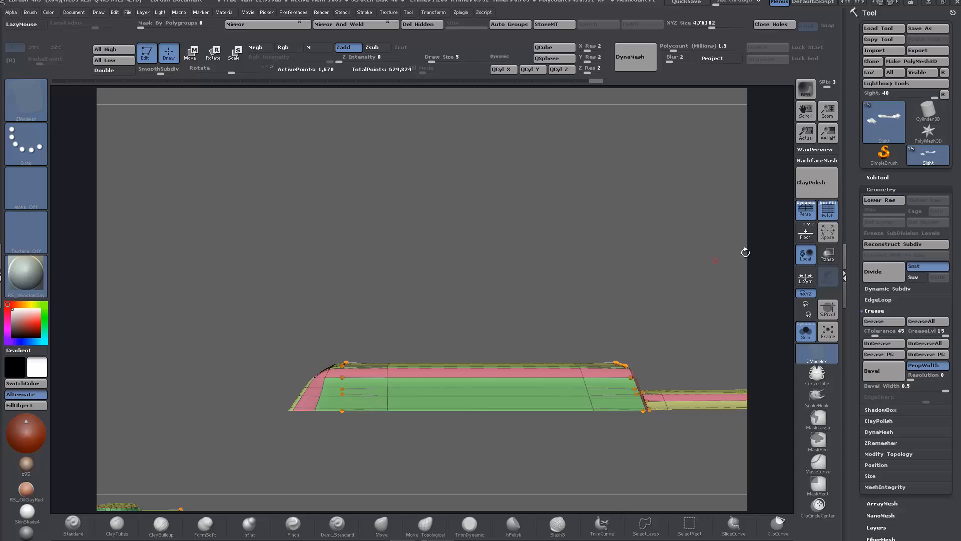
left_click(804, 218)
left_click_drag(332, 243, 419, 240, "alt")
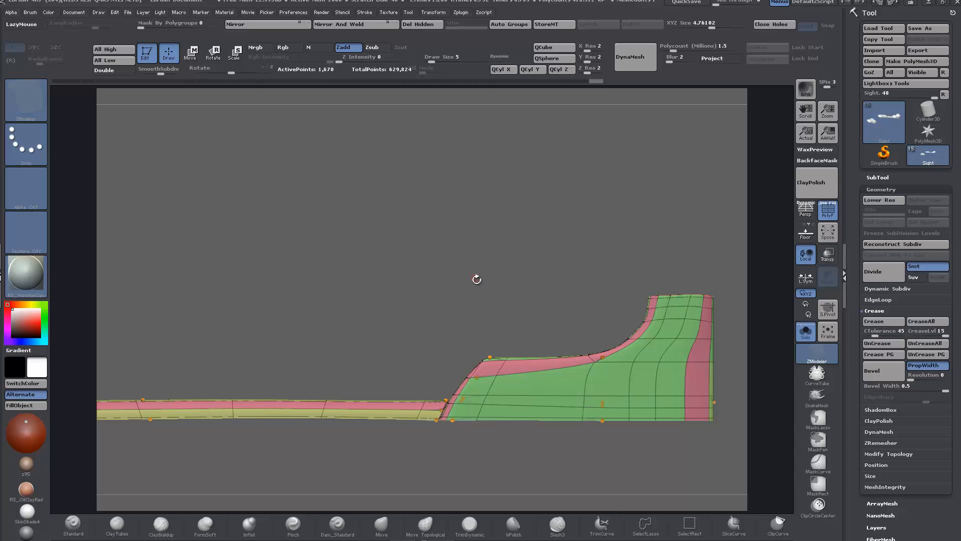
left_click_drag(477, 279, 657, 294)
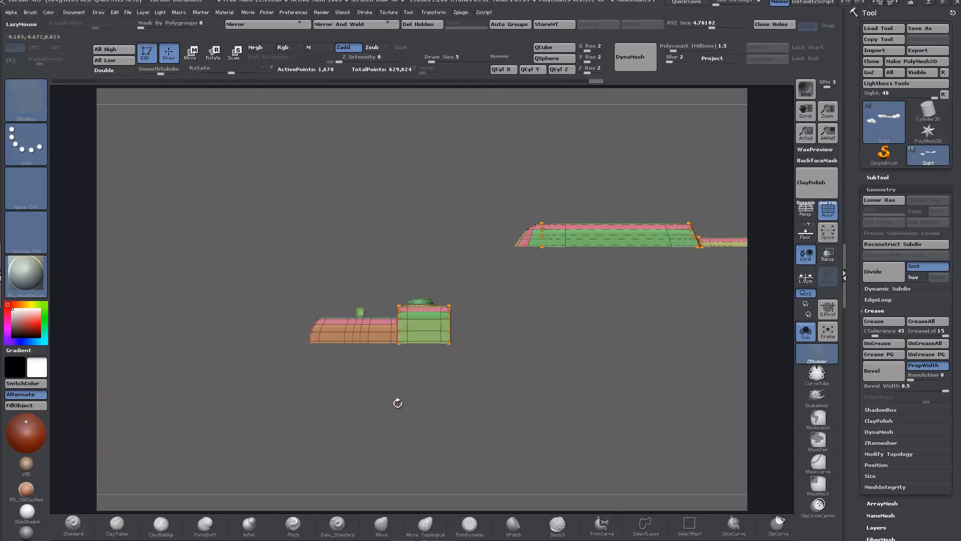
left_click_drag(397, 403, 411, 434)
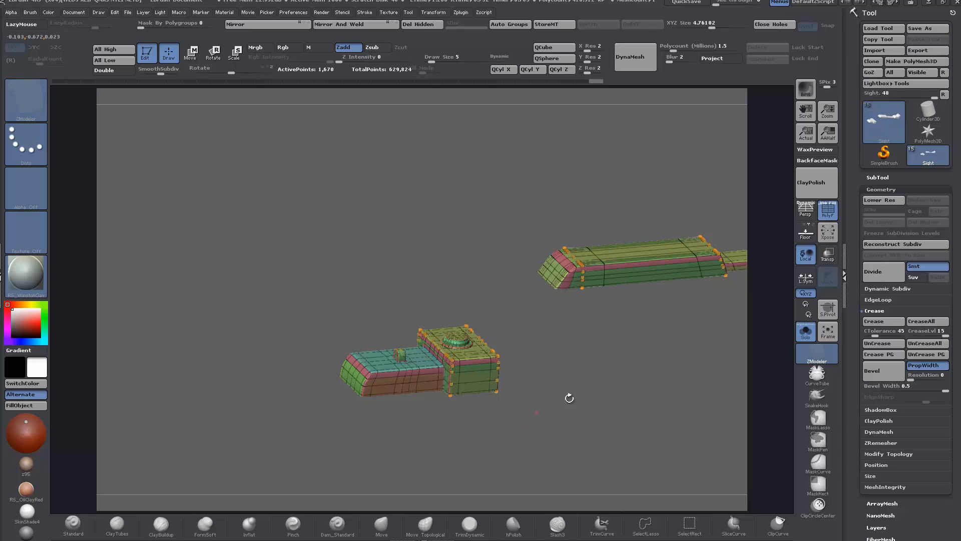
left_click_drag(569, 398, 364, 393, "alt")
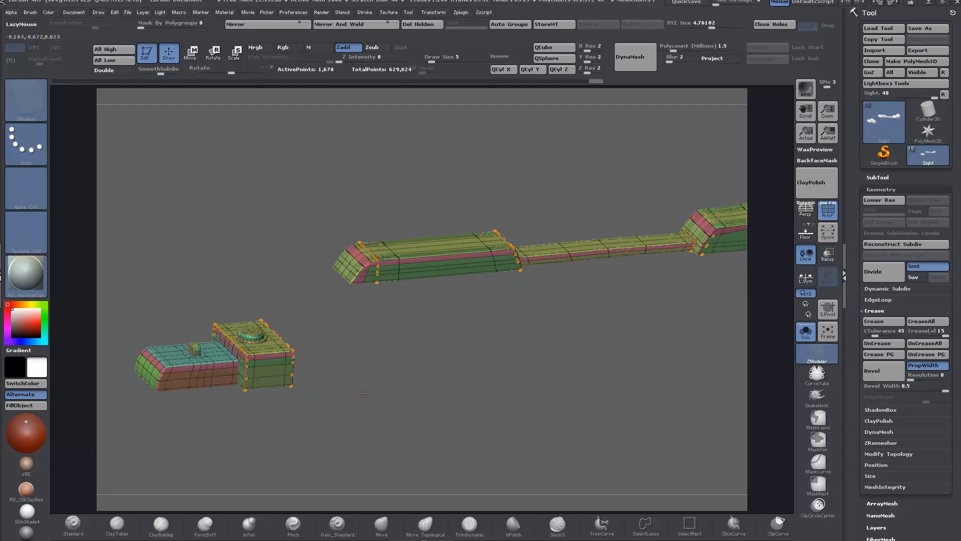
left_click(829, 212)
left_click_drag(779, 307, 632, 308)
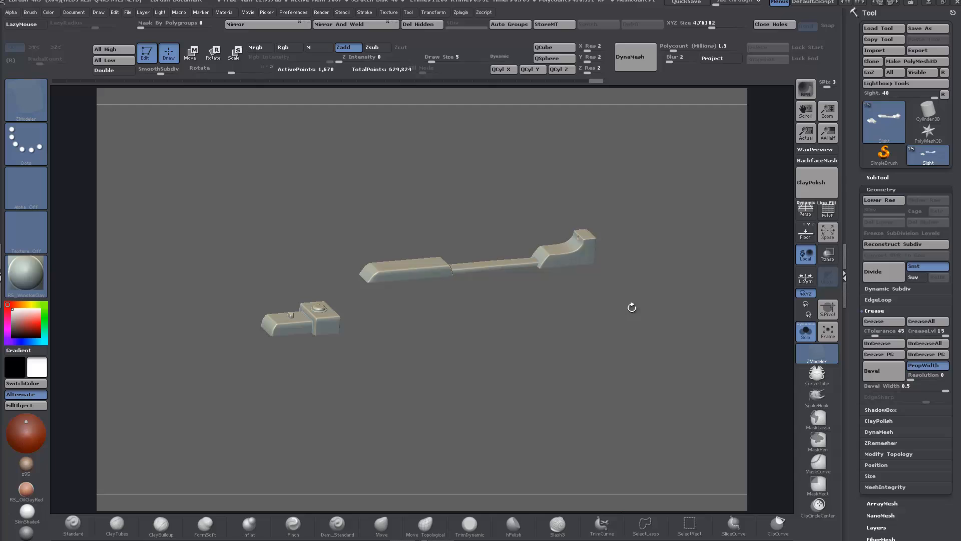
Show the whole gun, select the Barrel subtool and bevel its creased edges with PropWidth on and a bevel width of 0.06621.
left_click(806, 333)
left_click_drag(636, 410, 634, 332)
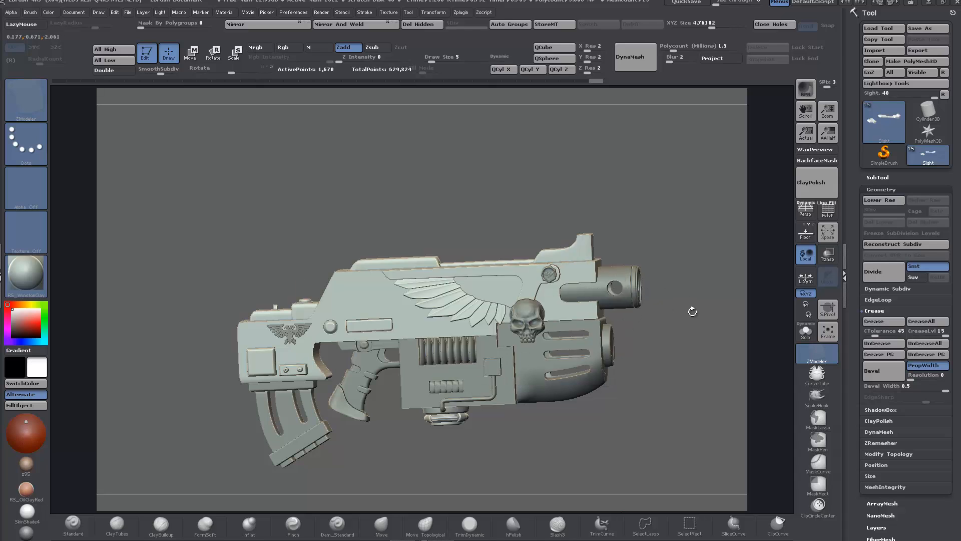
left_click(618, 273, "alt")
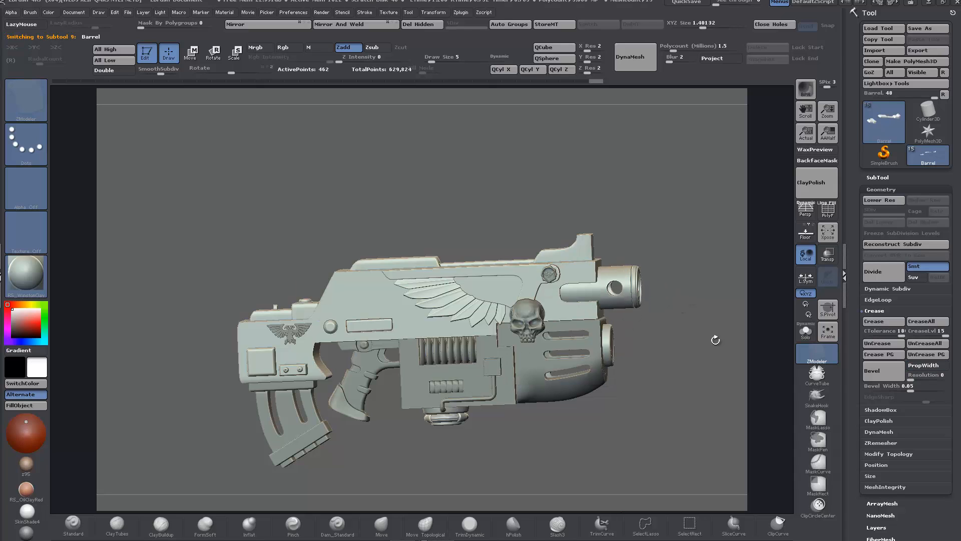
left_click_drag(714, 338, 738, 447, "alt")
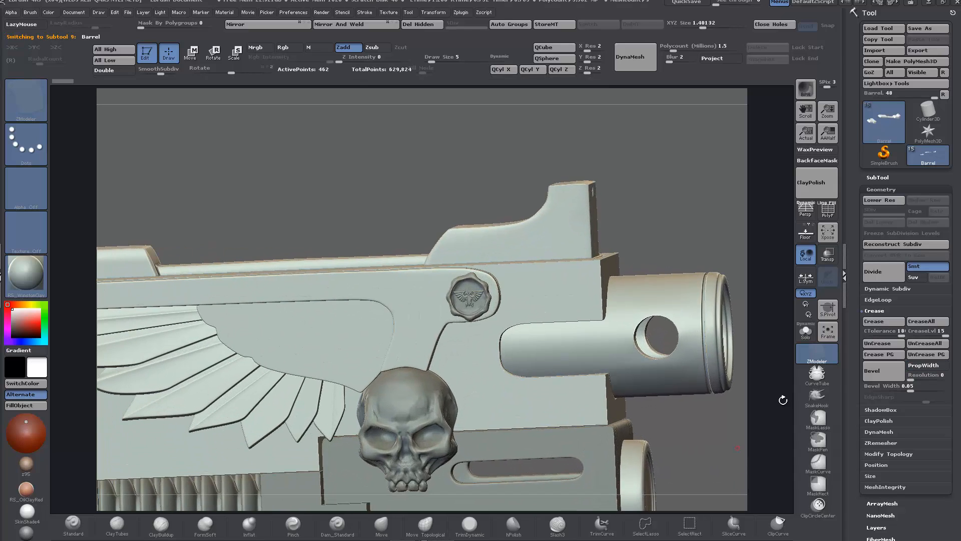
left_click(926, 365)
mouse_move(909, 392)
left_mouse_down()
mouse_move(934, 392)
mouse_move(914, 396)
left_mouse_up()
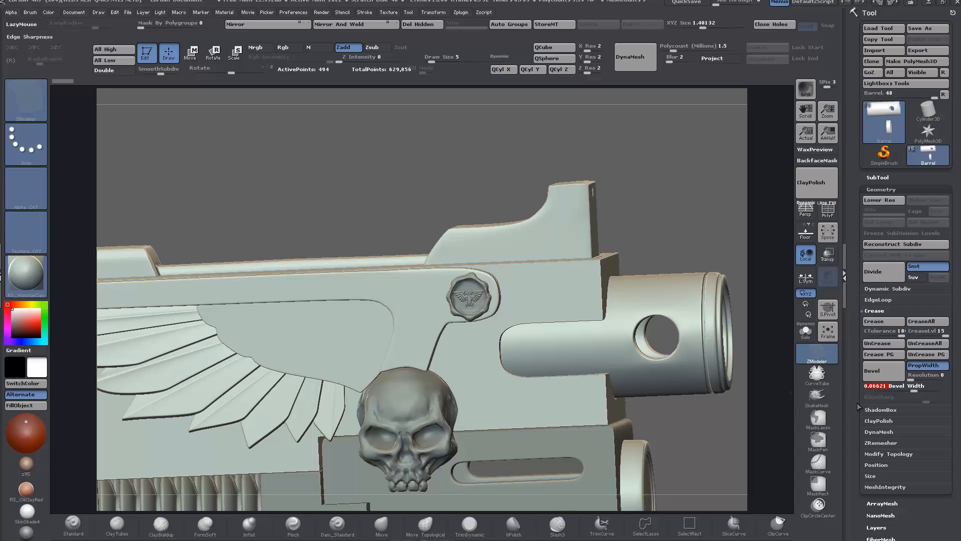
Examine the beveled Barrel's topology with the polyframe on, comparing its base and dynamically subdivided mesh, and hide the polyframe.
left_click_drag(684, 437, 675, 349, "alt")
left_click(827, 210)
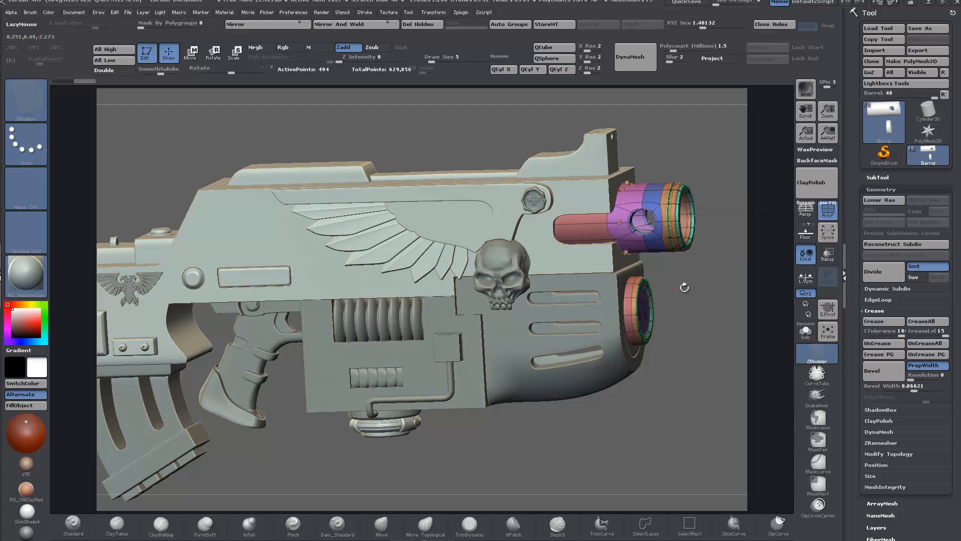
left_click_drag(682, 286, 685, 384, "alt")
key("shift+d")
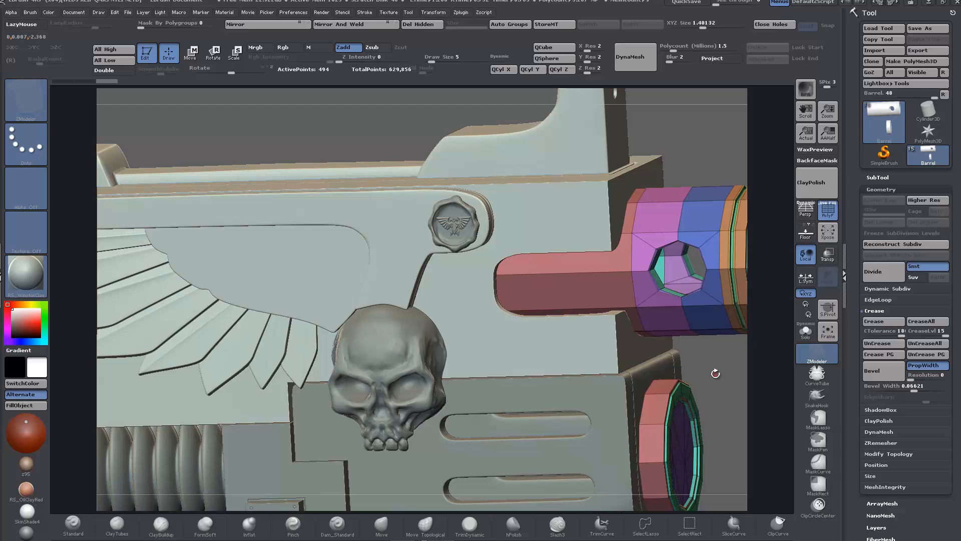
key("d")
left_click_drag(715, 373, 701, 240, "alt")
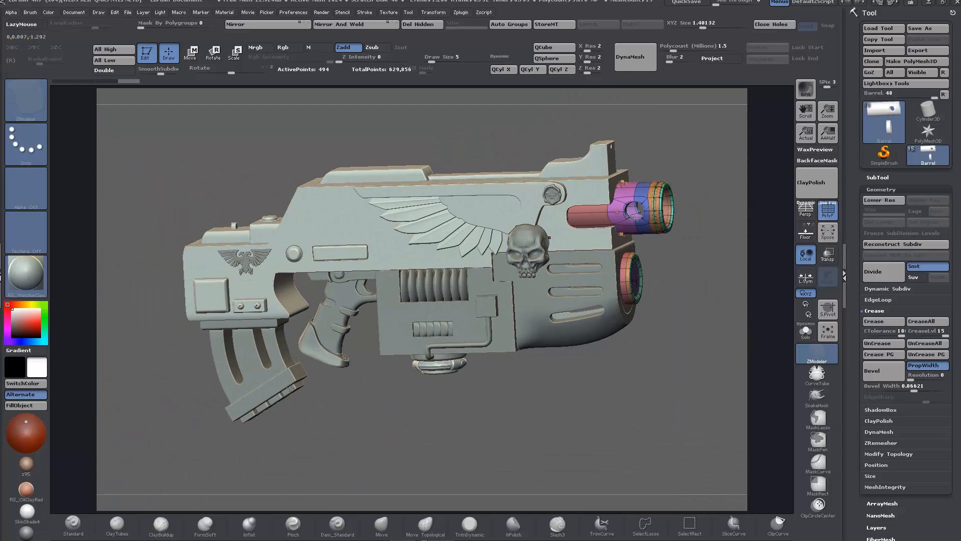
left_click_drag(556, 415, 493, 411)
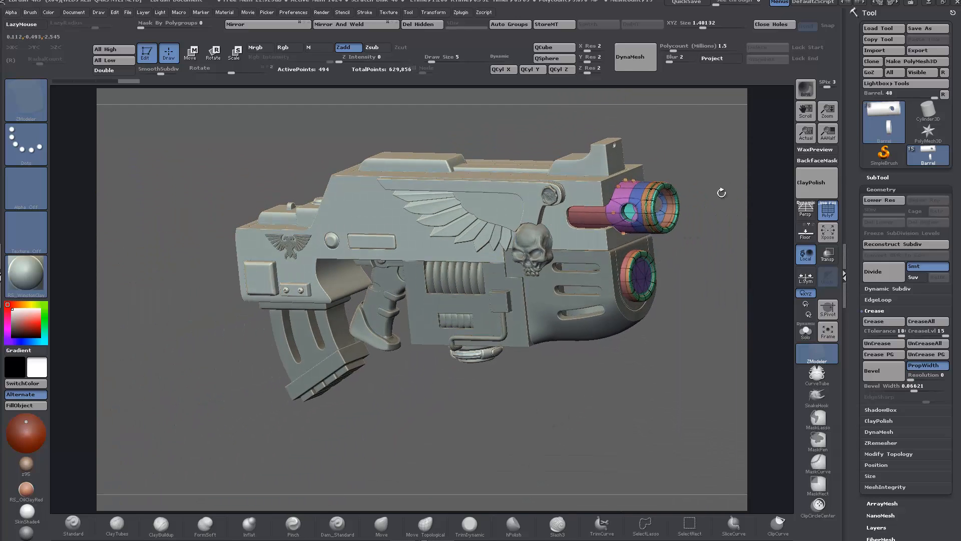
left_click_drag(596, 366, 639, 427, "alt")
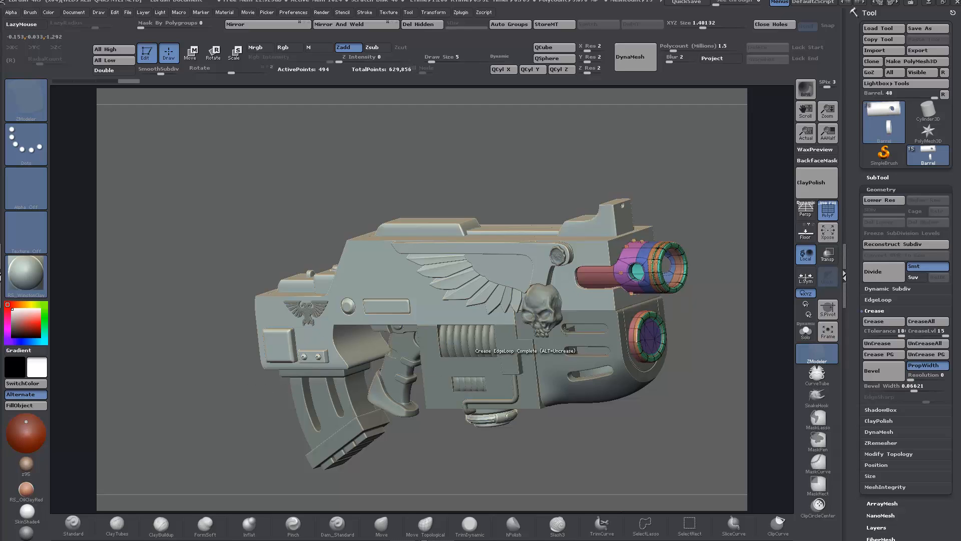
mouse_move(635, 434)
left_mouse_down()
mouse_move(643, 411)
mouse_move(680, 406)
mouse_move(575, 389)
left_mouse_up()
left_click(827, 216)
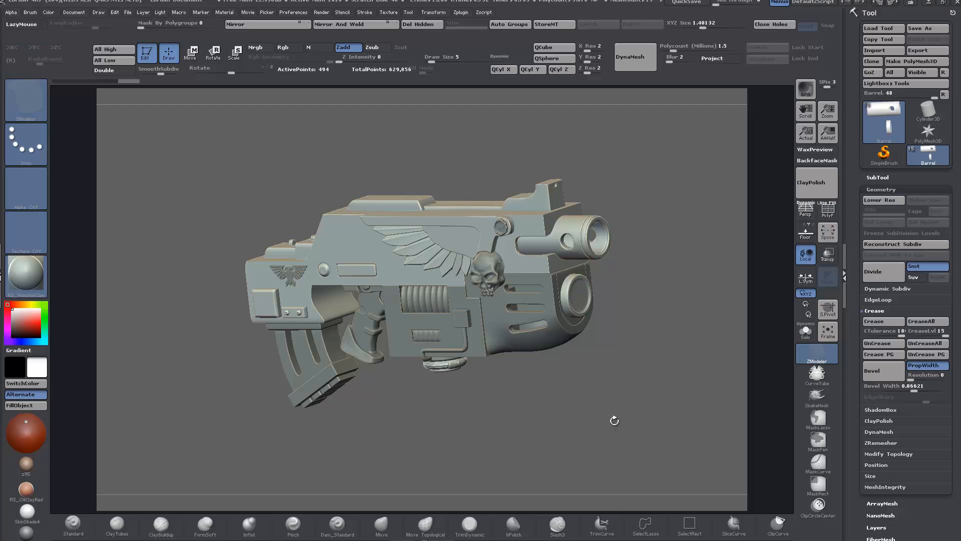
left_click_drag(626, 401, 673, 410, "alt")
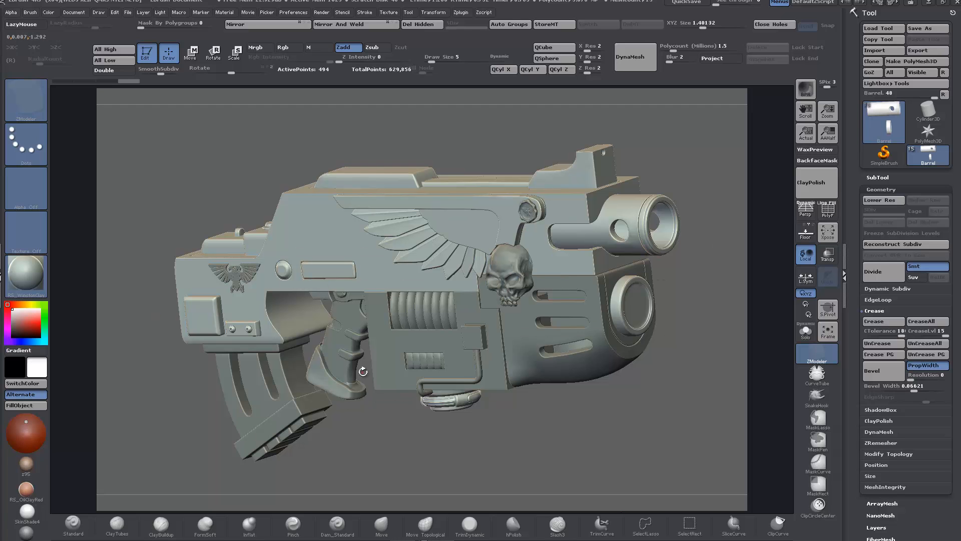
mouse_move(660, 436)
left_mouse_down()
mouse_move(651, 443)
mouse_move(657, 432)
left_mouse_up()
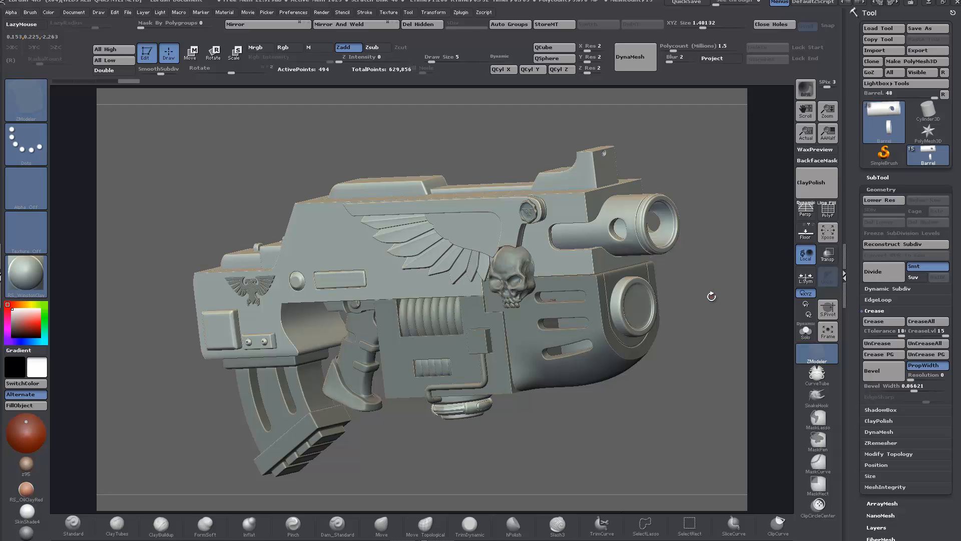
left_click_drag(712, 281, 689, 374)
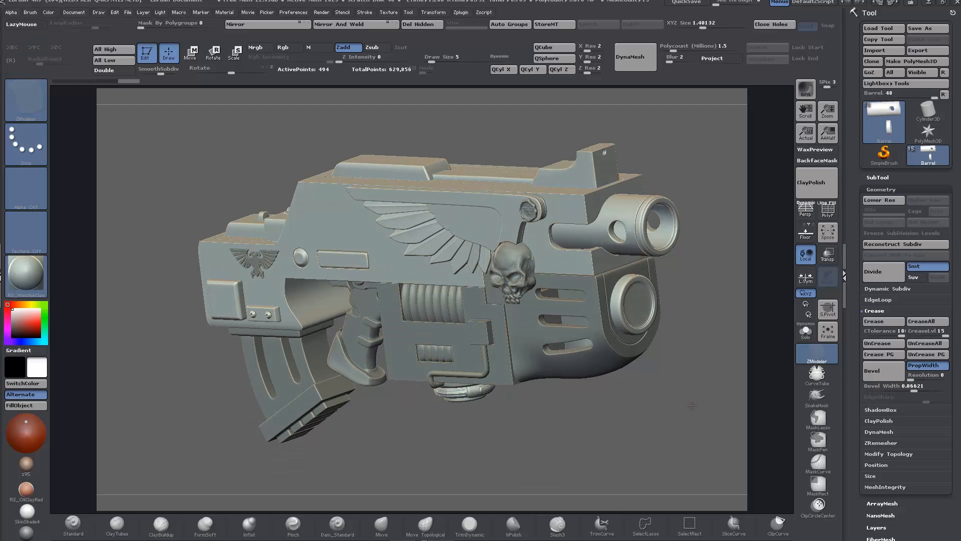
left_click_drag(687, 392, 665, 394)
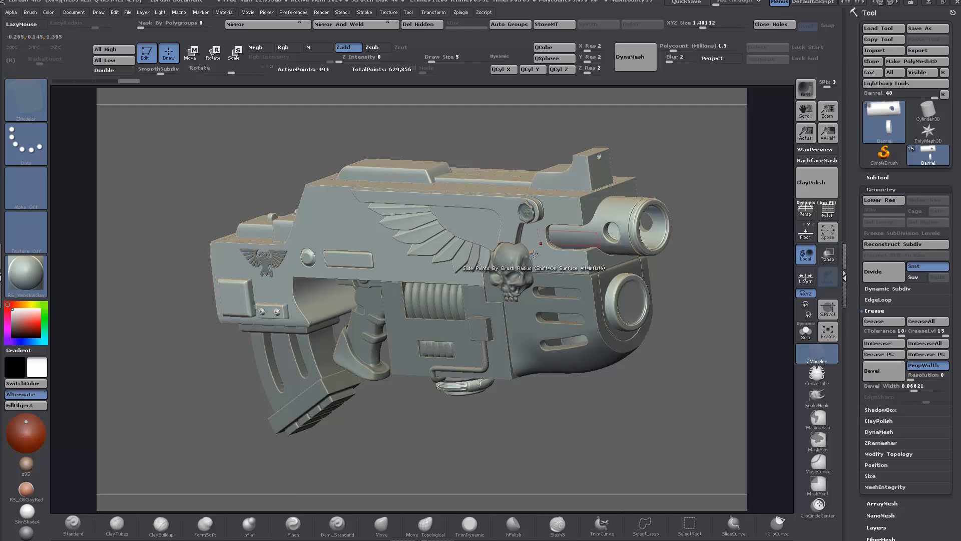
left_click_drag(558, 444, 576, 280)
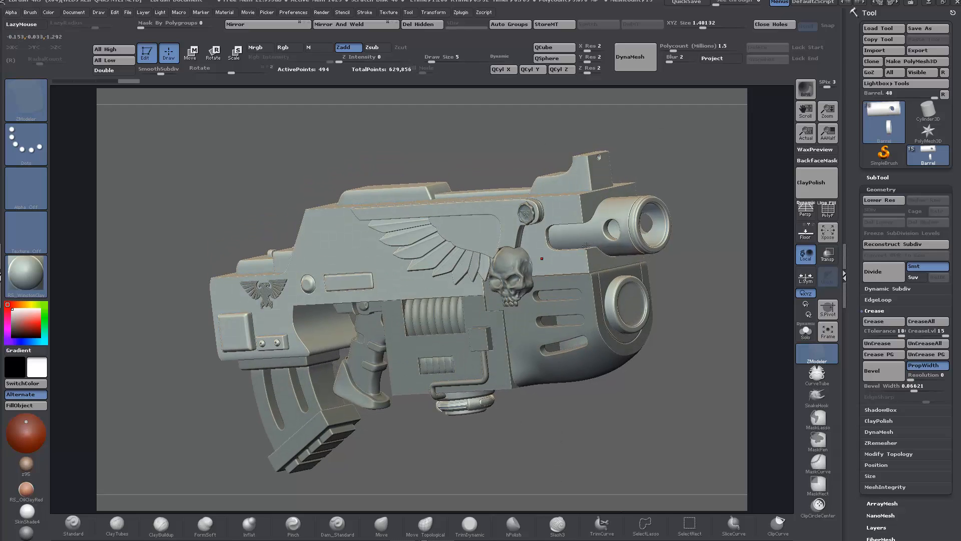
left_click_drag(660, 437, 659, 444)
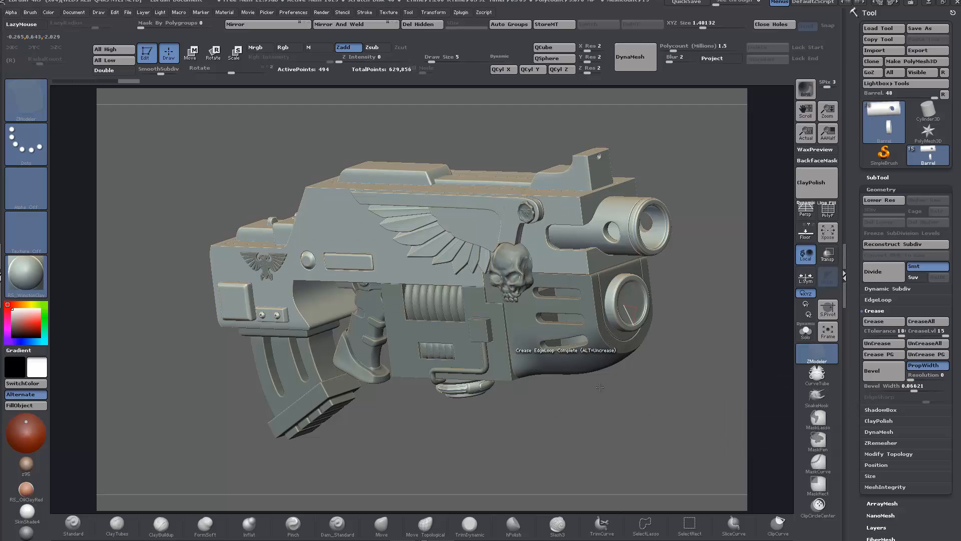
left_click_drag(669, 436, 451, 285)
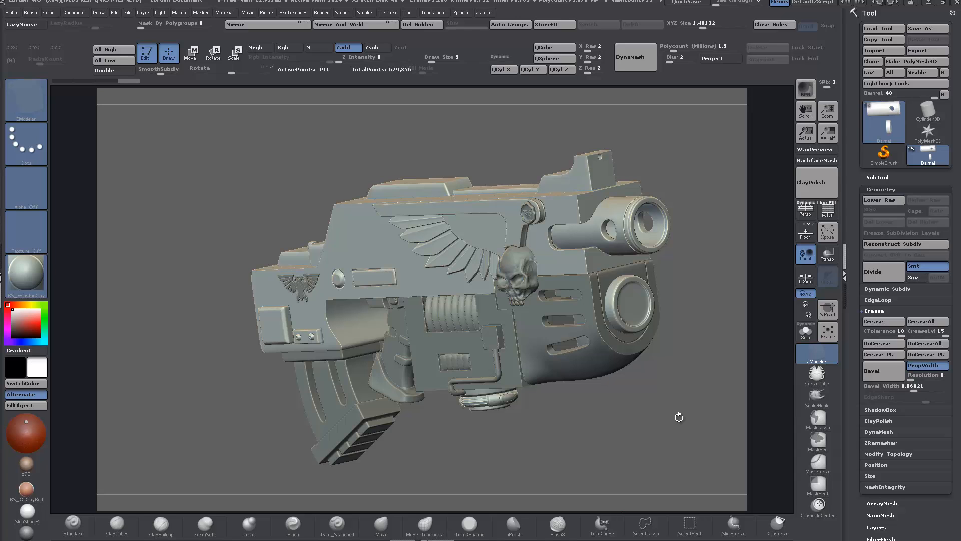
mouse_move(679, 417)
left_mouse_down()
mouse_move(684, 395)
mouse_move(672, 404)
left_mouse_up()
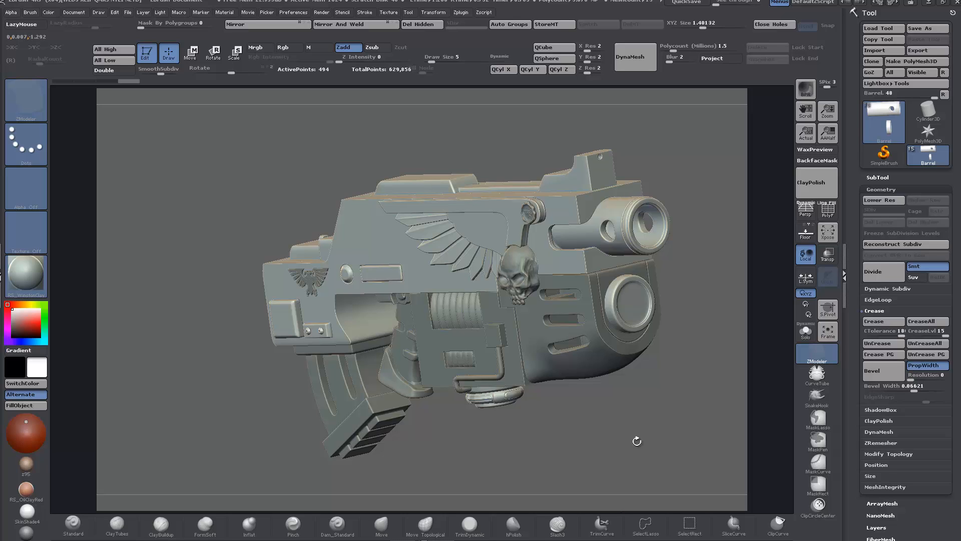
left_click_drag(656, 424, 656, 419)
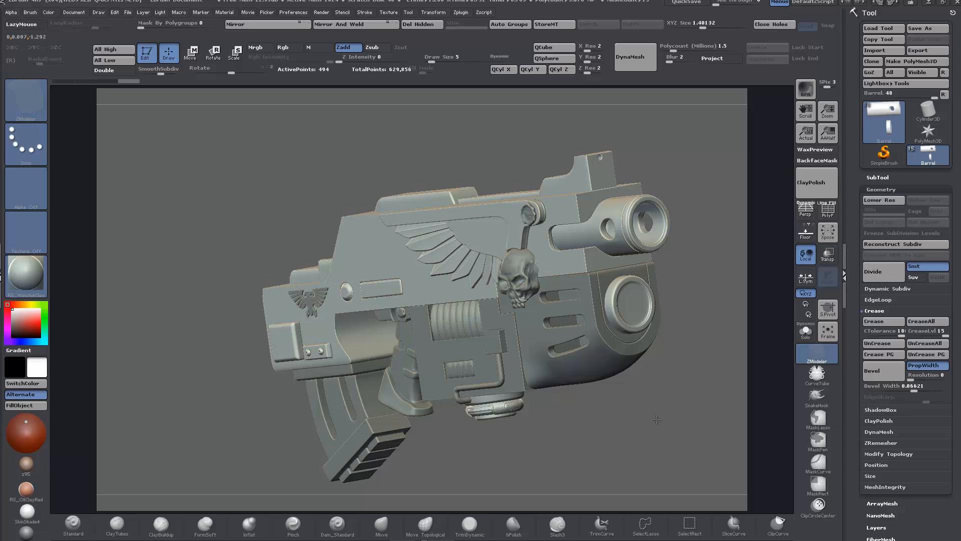
Expand the Surface settings, make Gun_body the active subtool and isolate it with Solo.
left_click_drag(852, 407, 857, 352)
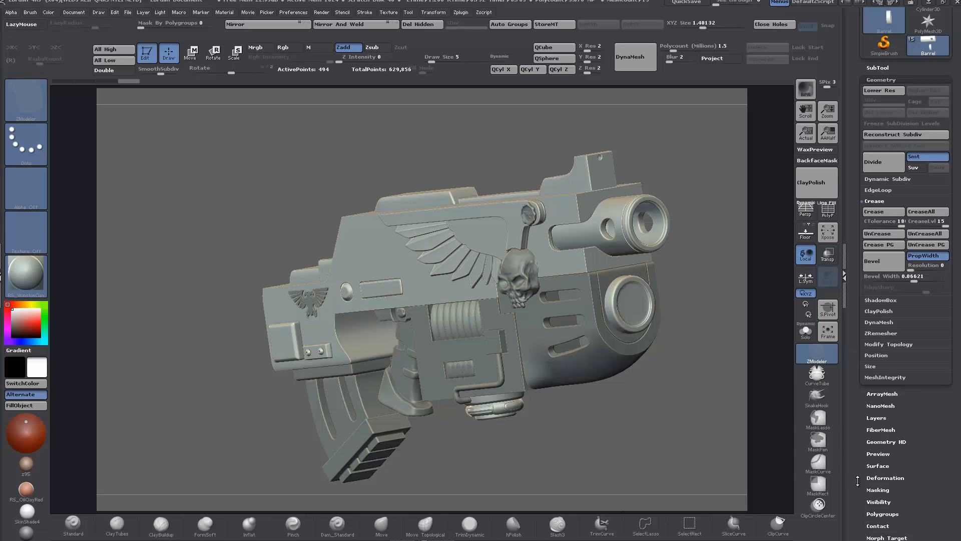
left_click_drag(855, 473, 855, 451)
left_click(879, 444)
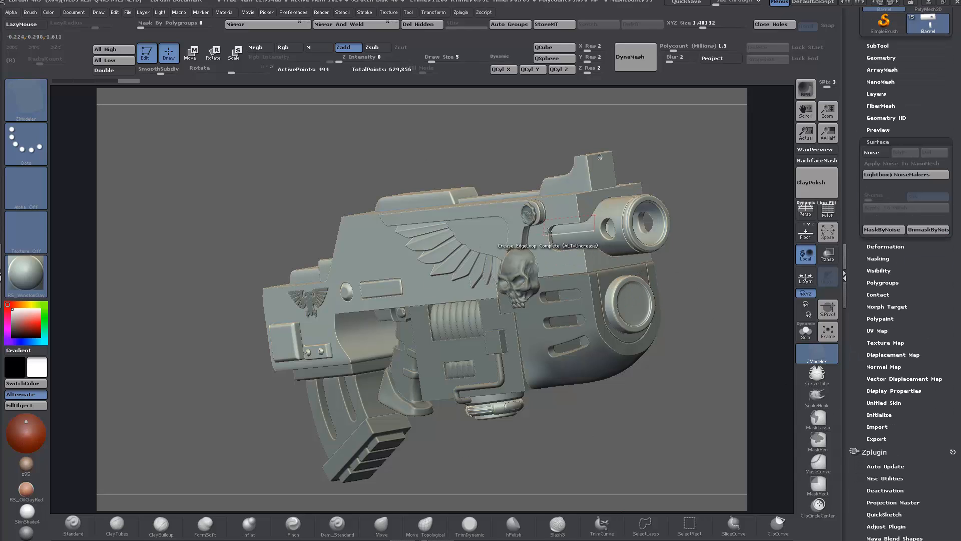
left_click(564, 212, "alt")
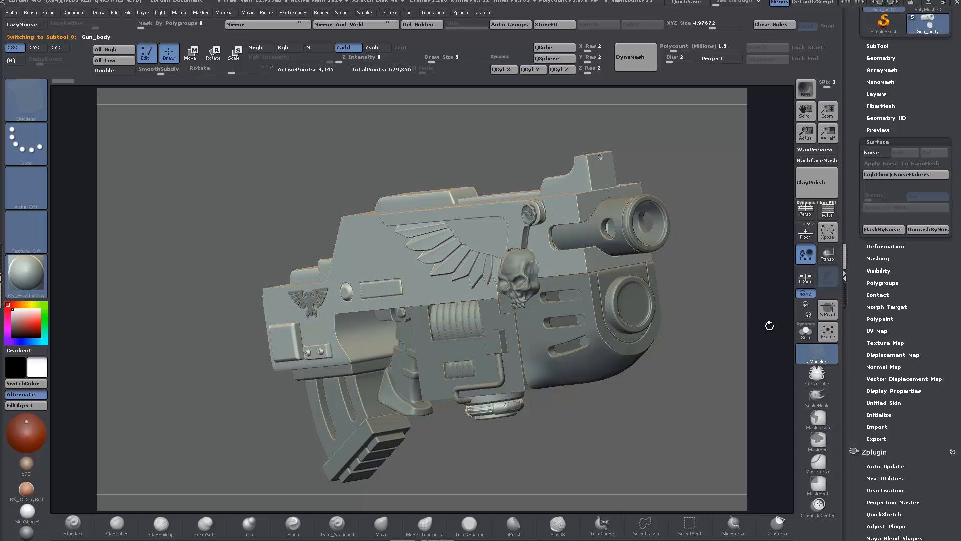
left_click(806, 335)
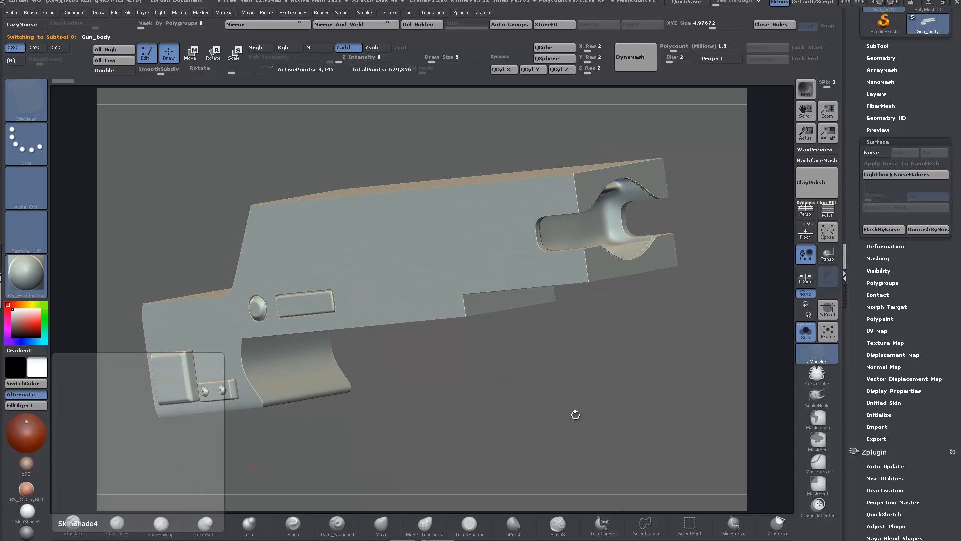
Open NoiseMaker for the Gun_body surface and frame the body's flat side closely in its preview.
mouse_move(576, 412)
left_mouse_down()
mouse_move(554, 435)
mouse_move(550, 386)
mouse_move(577, 431)
left_mouse_up()
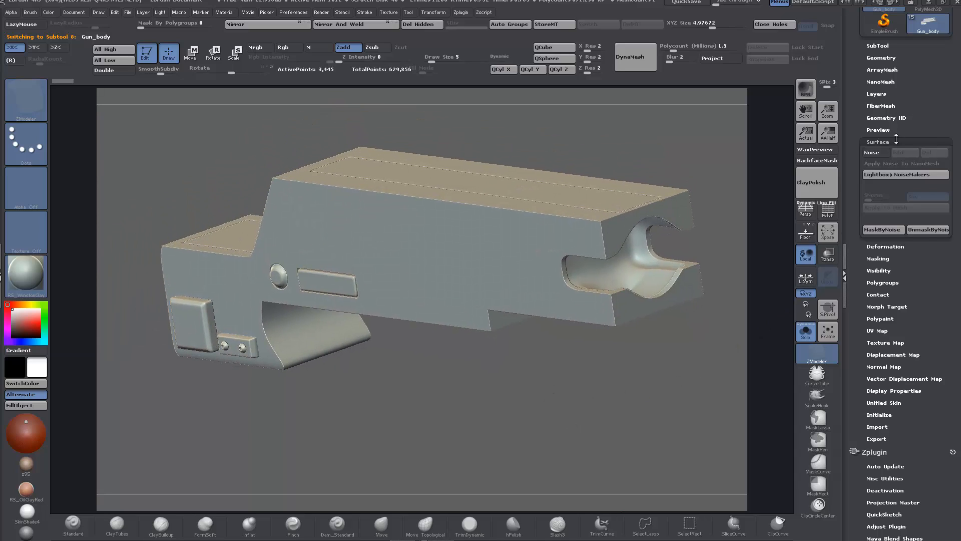
left_click(870, 152)
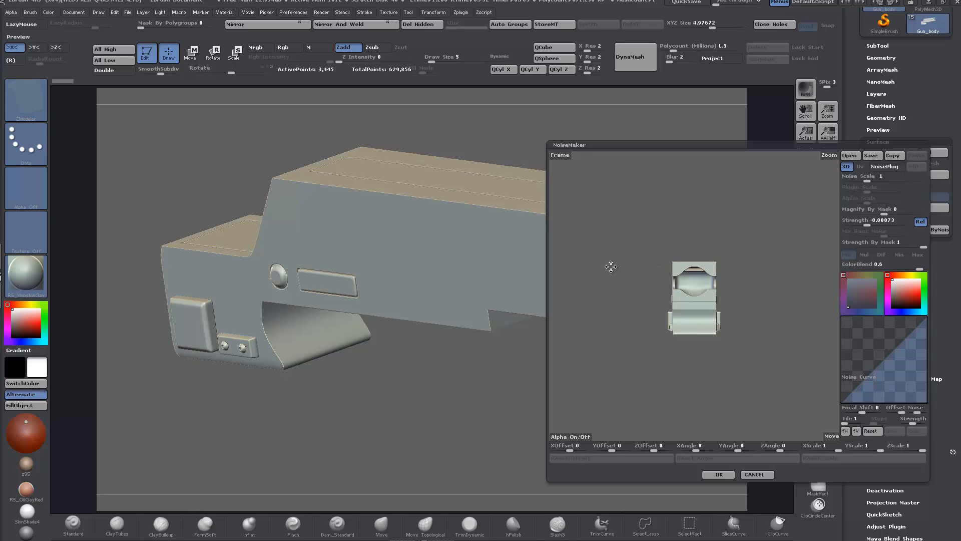
left_click_drag(767, 331, 700, 420)
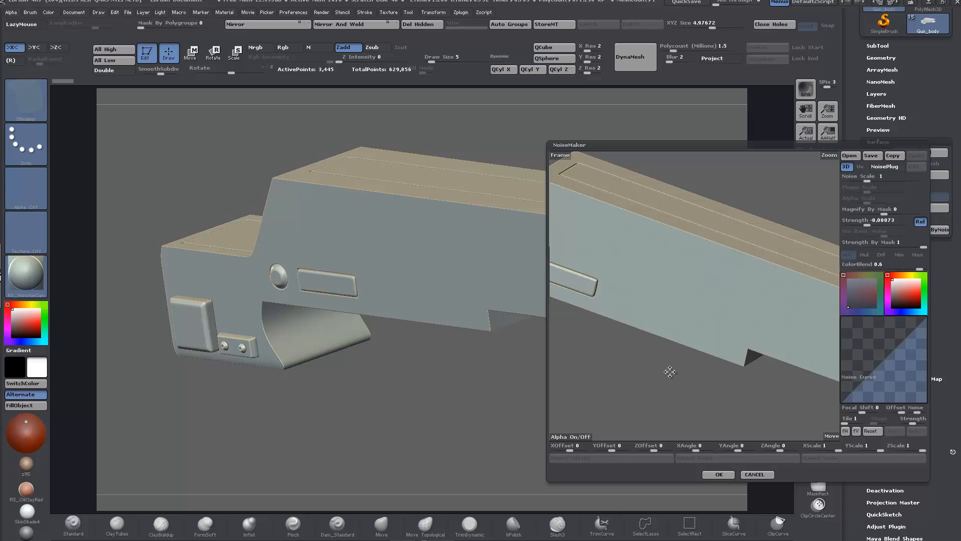
left_click_drag(667, 375, 693, 313)
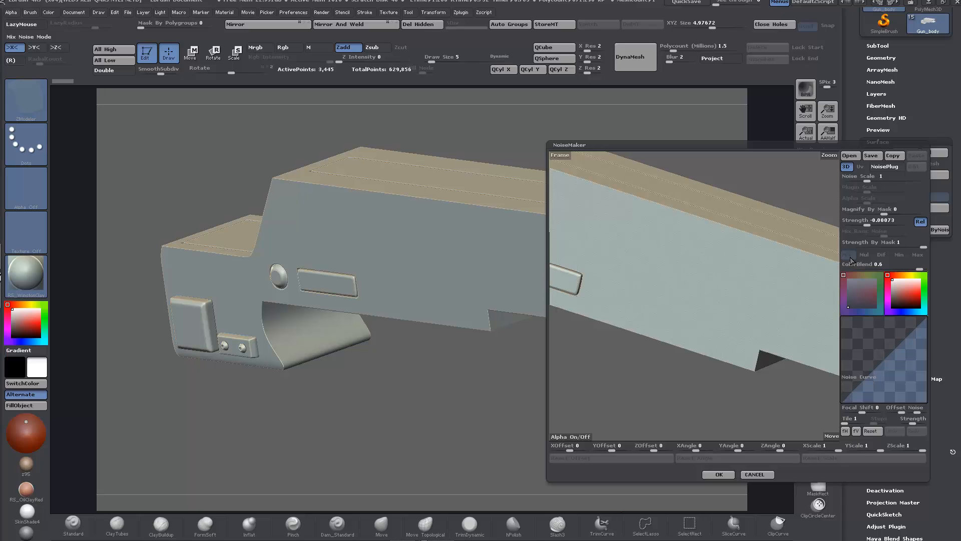
Activate NoisePlug for the Gun_body noise and choose the Dents pattern.
left_click(880, 169)
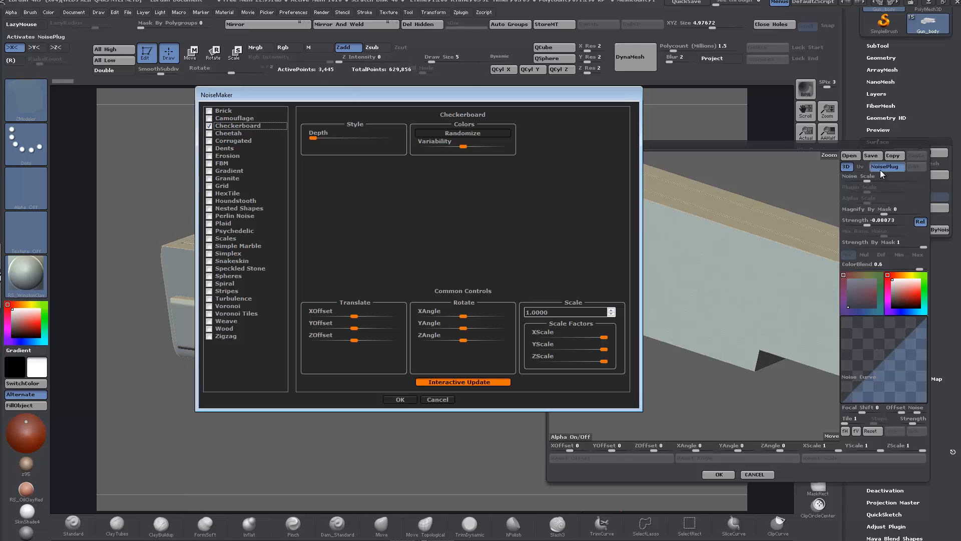
left_click_drag(351, 93, 226, 79)
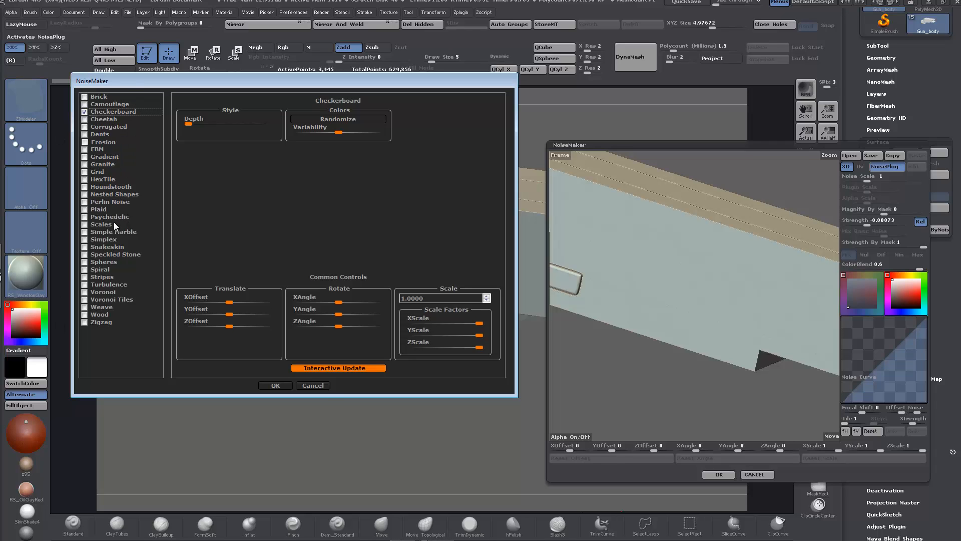
left_click(86, 135)
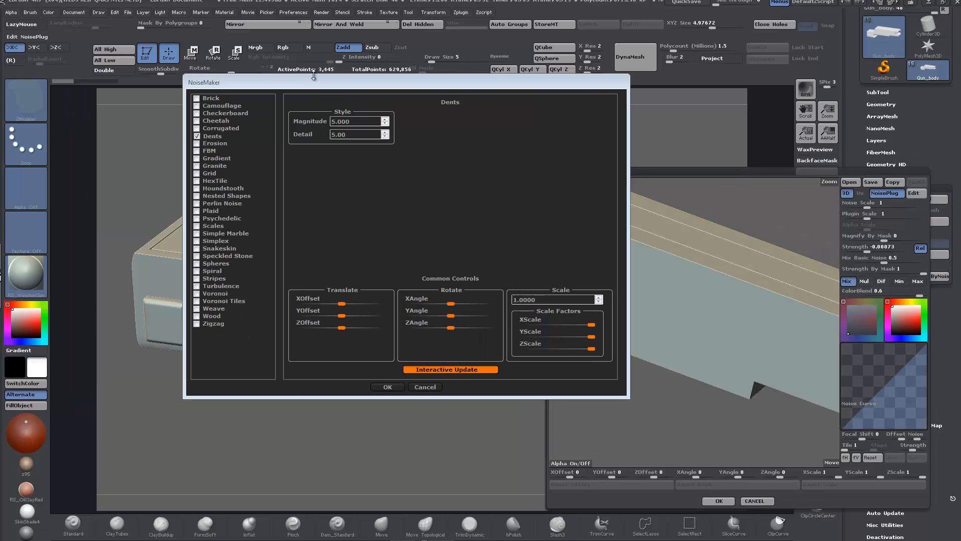
left_click_drag(320, 79, 355, 62)
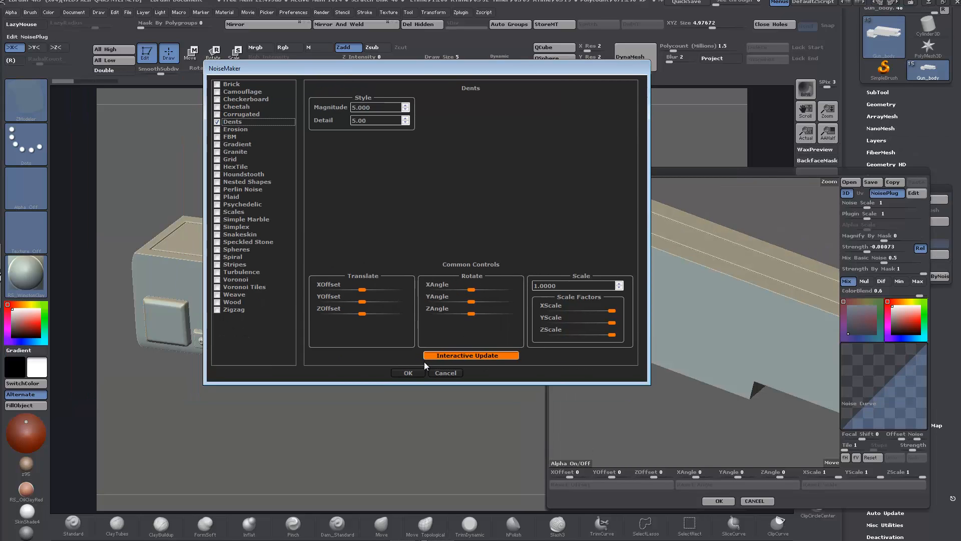
left_click(412, 375)
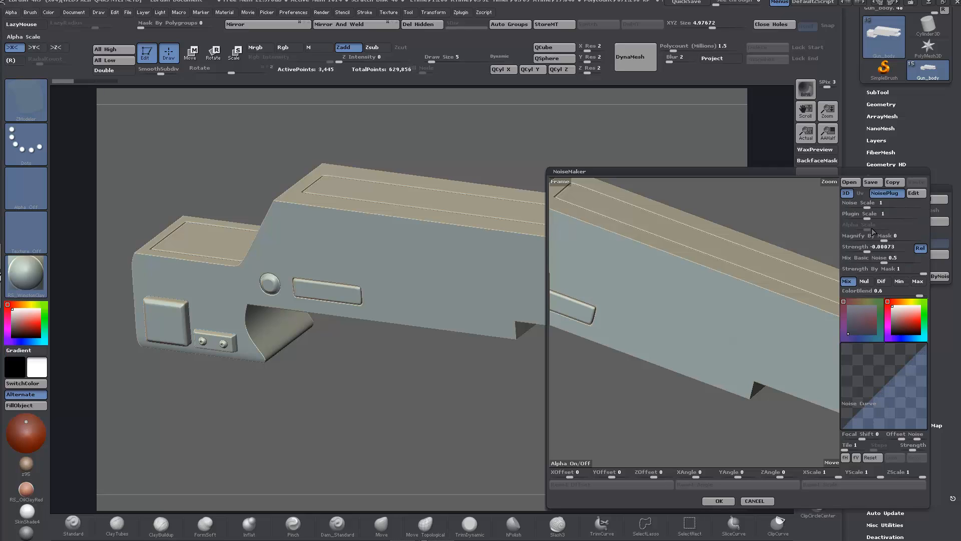
Set the noise's Mix Basic Noise to 1, Strength to -0.01326 and Noise Scale to 11.53833.
left_click(874, 244)
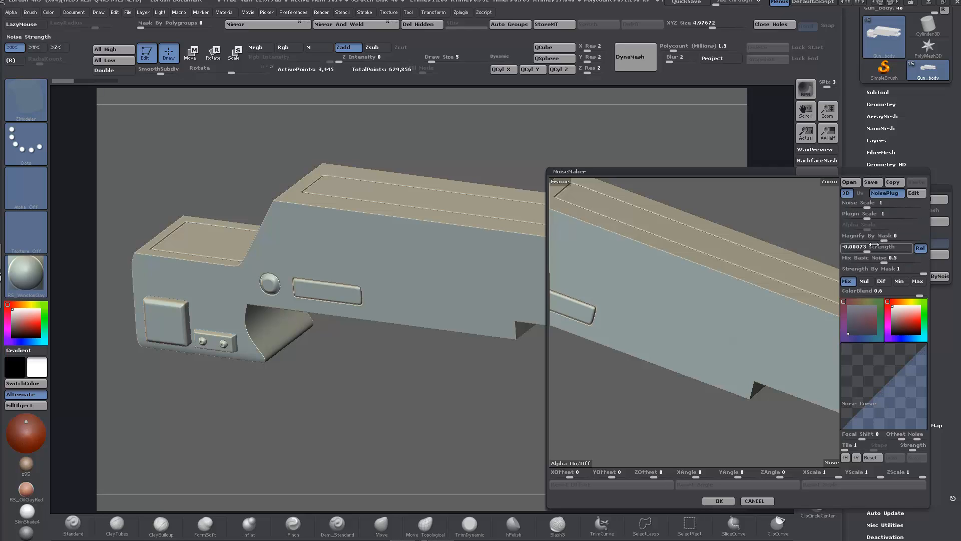
left_click(866, 258)
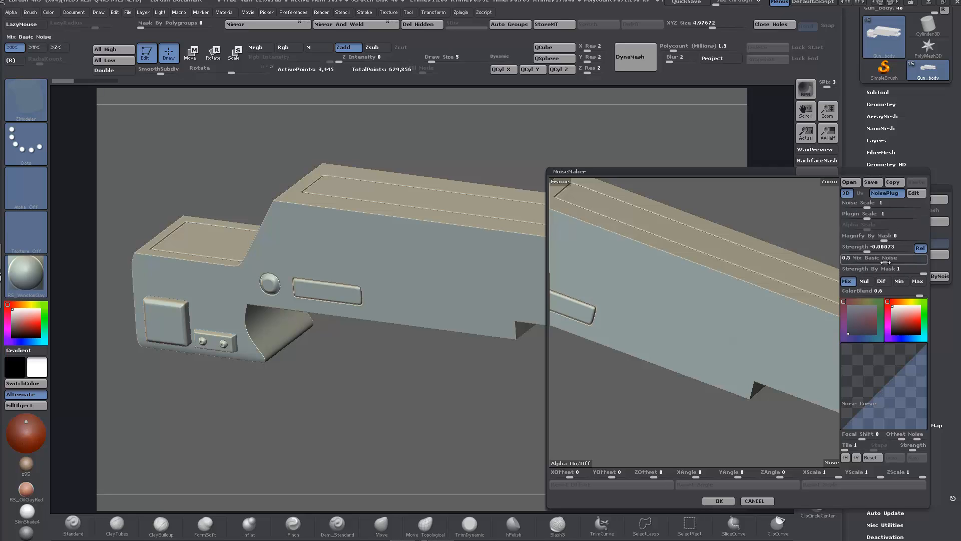
left_click_drag(886, 263, 928, 257)
left_click_drag(872, 204, 887, 208)
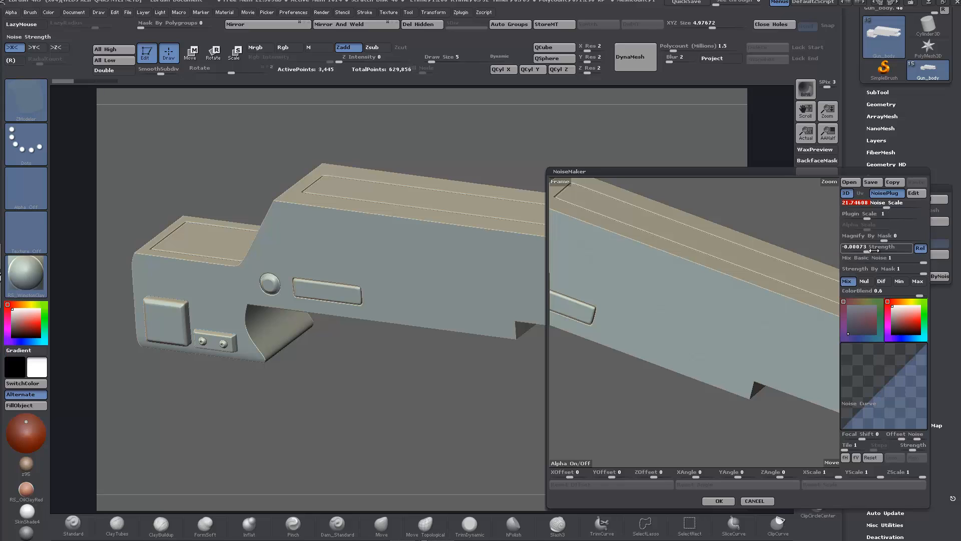
left_click_drag(862, 250, 858, 251)
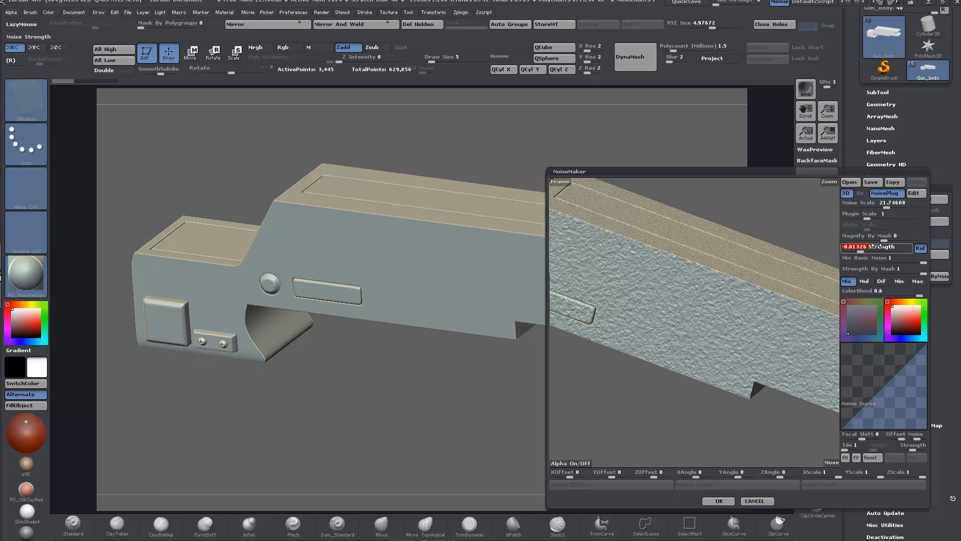
mouse_move(885, 206)
left_mouse_down()
mouse_move(893, 207)
mouse_move(881, 210)
left_mouse_up()
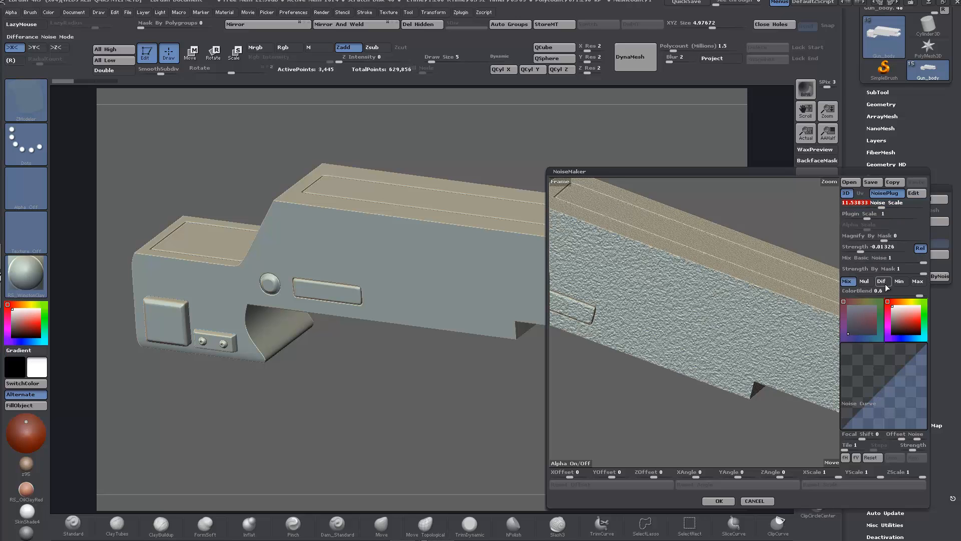
Try different shapes for the noise curve with added points and restore its straight diagonal.
left_click_drag(859, 410, 893, 402)
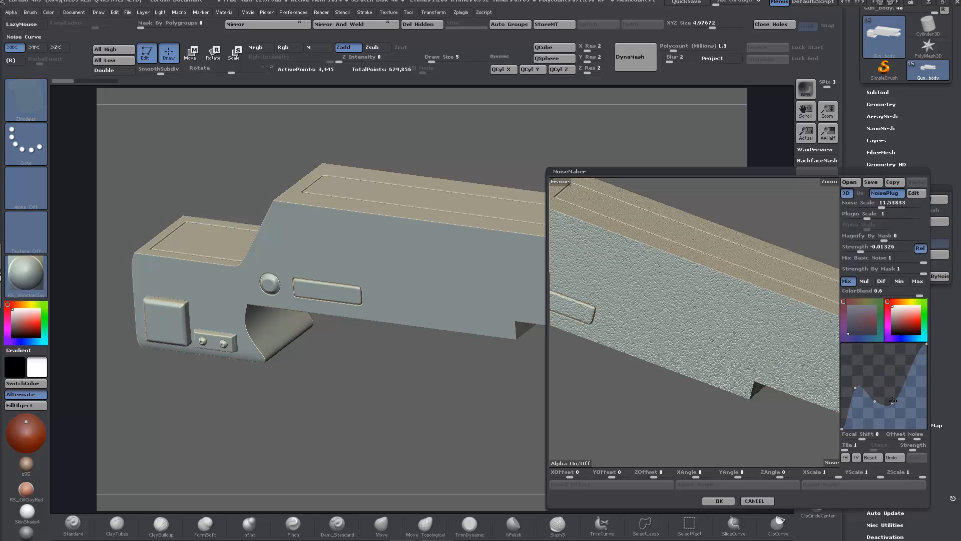
left_click_drag(893, 401, 936, 388)
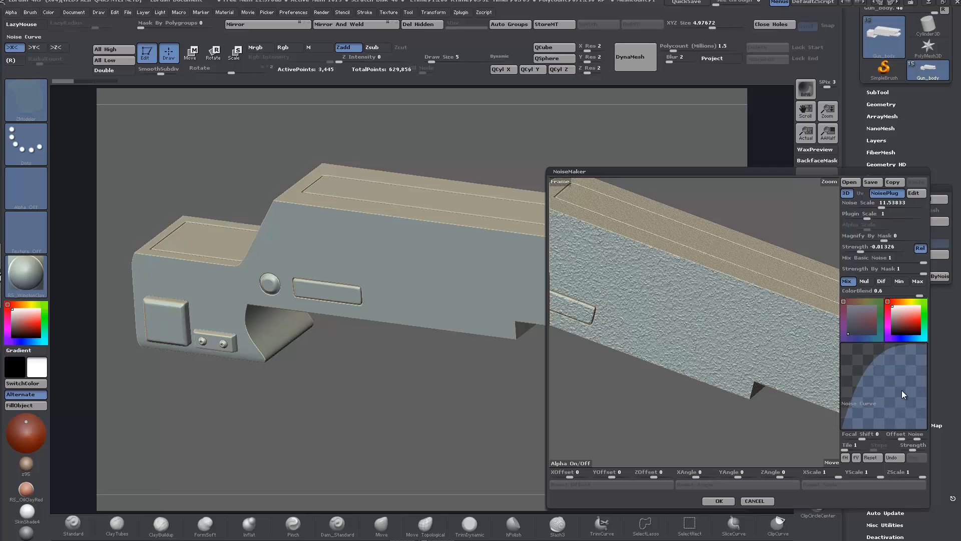
left_click_drag(855, 388, 871, 335)
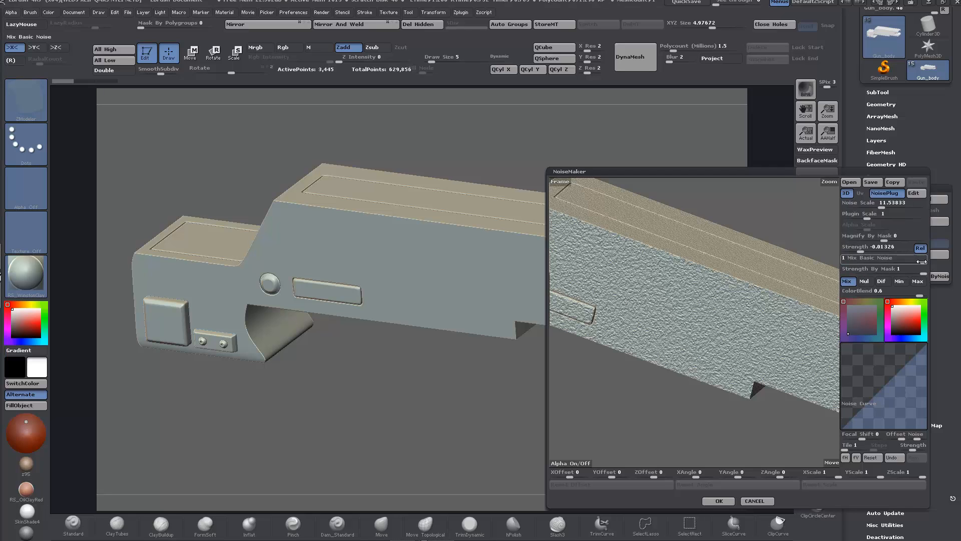
Refine the noise with Strength -0.02135, Plugin Scale 1.07096 and Mix Basic Noise 0.48734.
left_click_drag(922, 261, 828, 266)
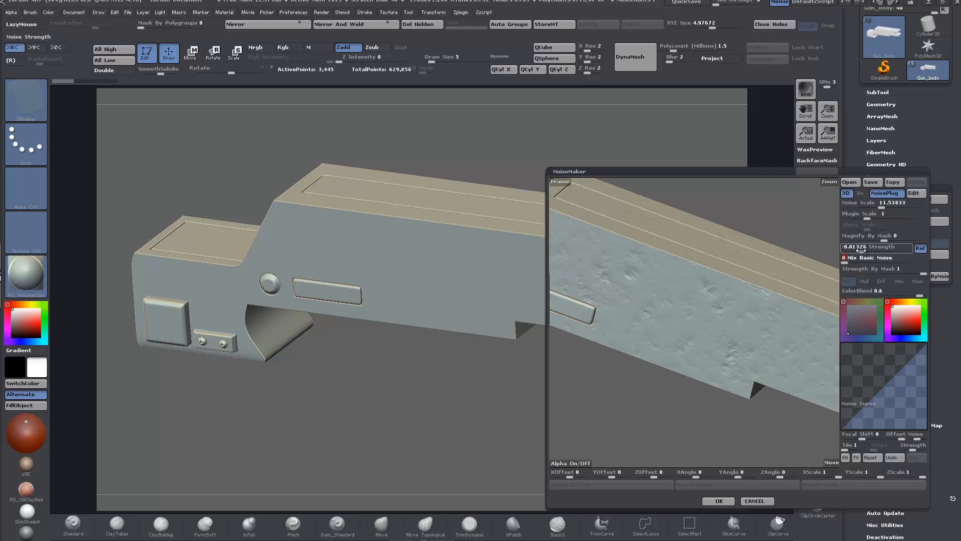
left_click_drag(861, 250, 859, 252)
left_click_drag(867, 219, 867, 220)
mouse_move(921, 273)
left_mouse_down()
mouse_move(910, 275)
mouse_move(930, 275)
left_mouse_up()
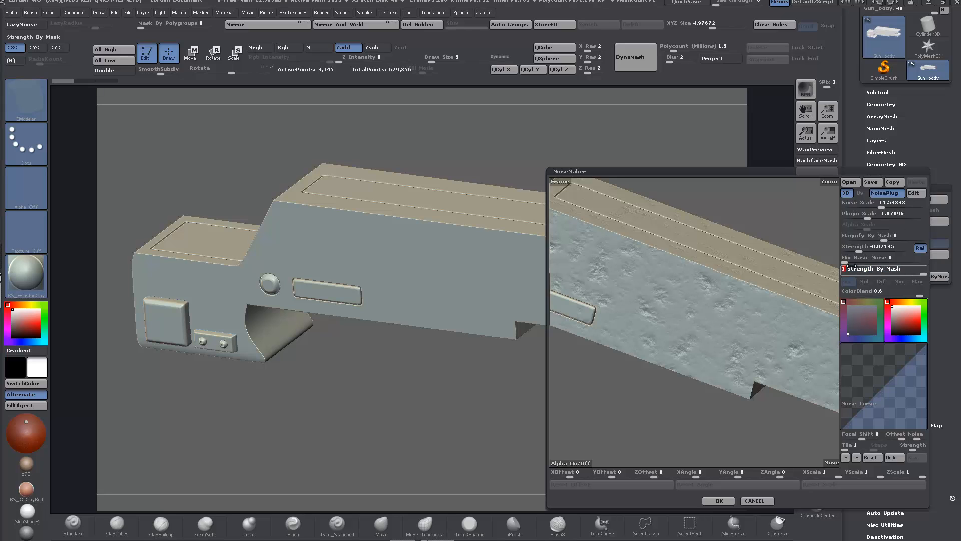
left_click_drag(845, 261, 883, 262)
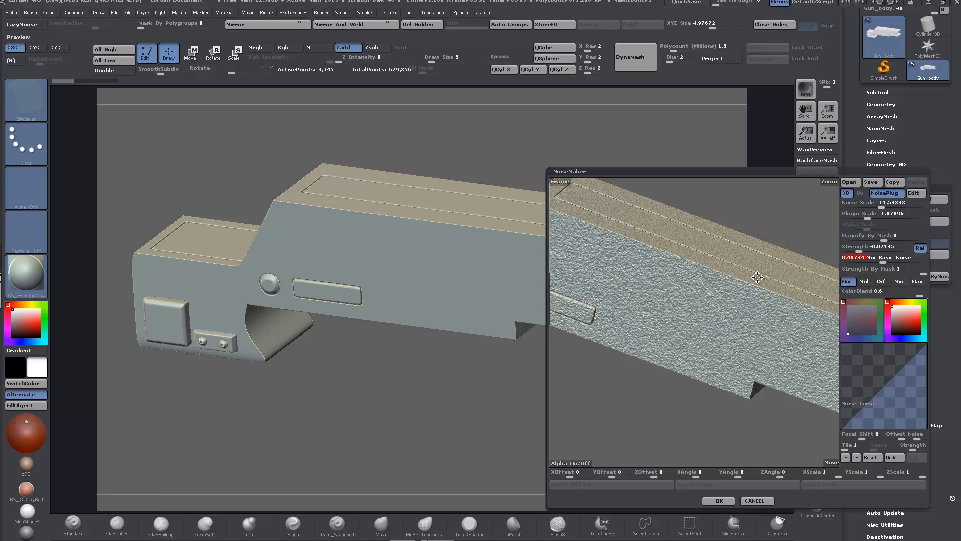
Compare the Mul, Dif and Min noise blend modes, choose Max and accept the noise for Gun_body.
left_click(870, 283)
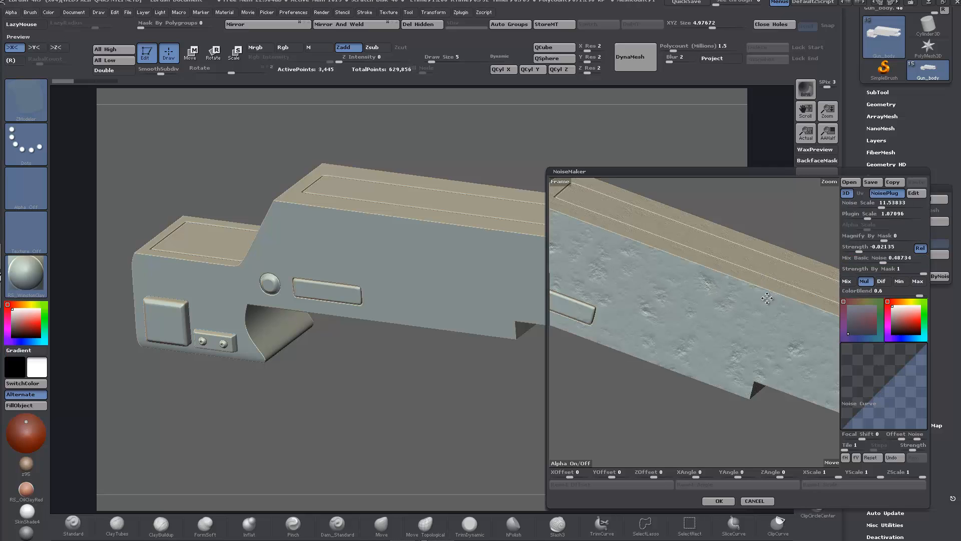
left_click(882, 282)
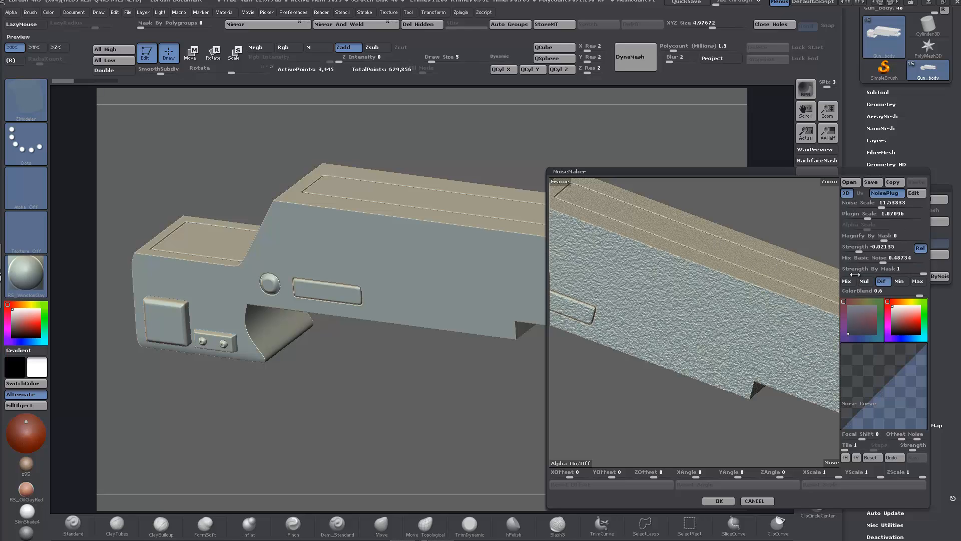
left_click(899, 282)
left_click(917, 281)
left_click(721, 501)
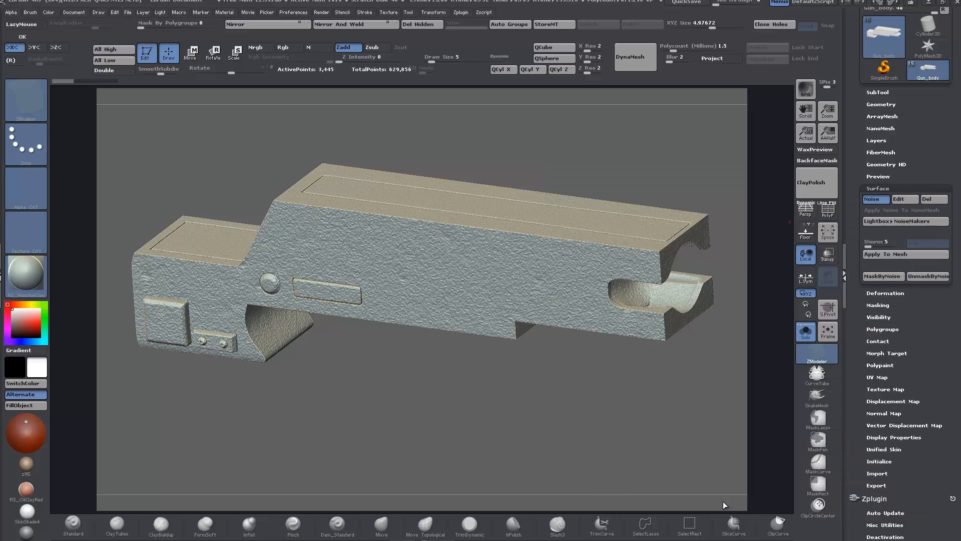
Try applying the surface noise to the Gun_body mesh and check its topology with the polyframe.
left_click_drag(606, 389, 607, 392)
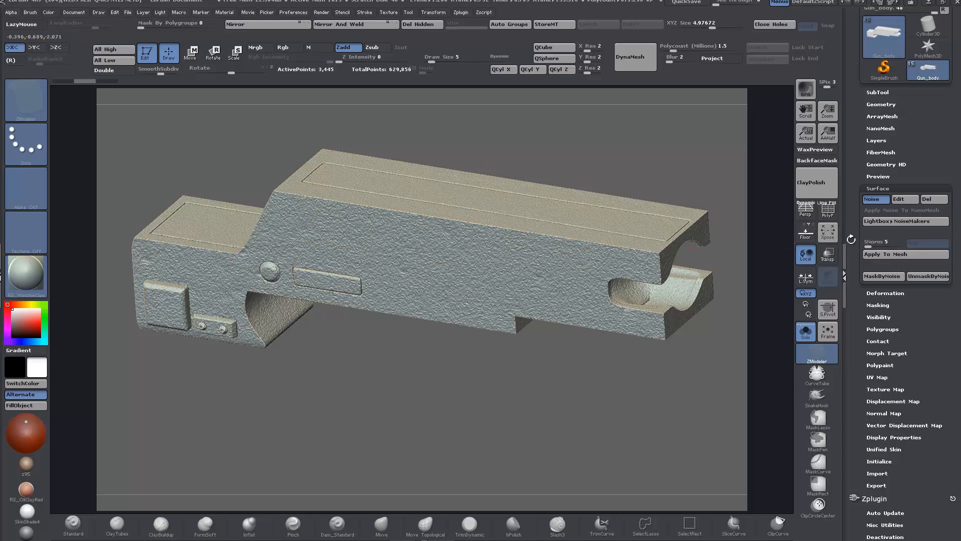
left_click(893, 254)
left_click_drag(442, 390, 442, 363)
left_click(828, 209)
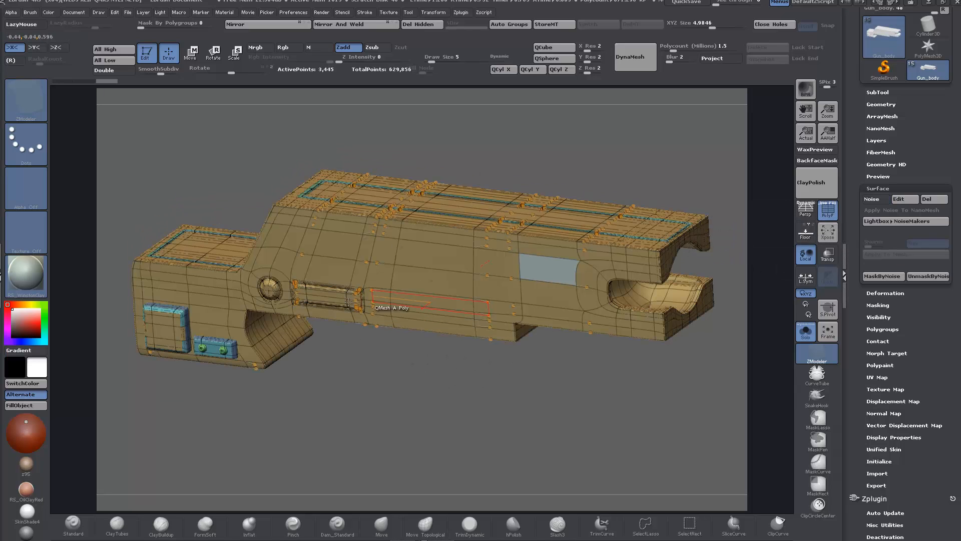
key("shift+f")
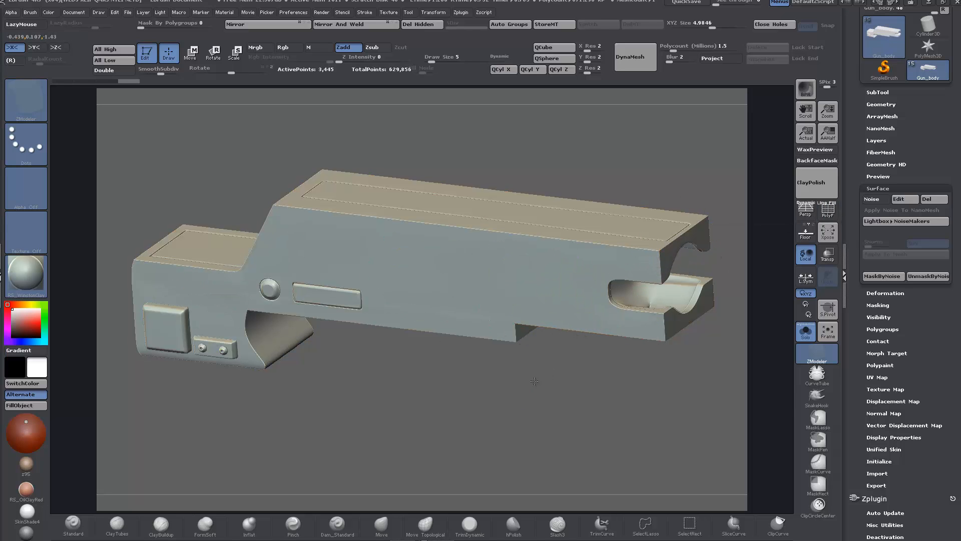
Inspect the Gun_body surface and undo the application of noise to the mesh.
right_click_drag(535, 381, 540, 354, "ctrl")
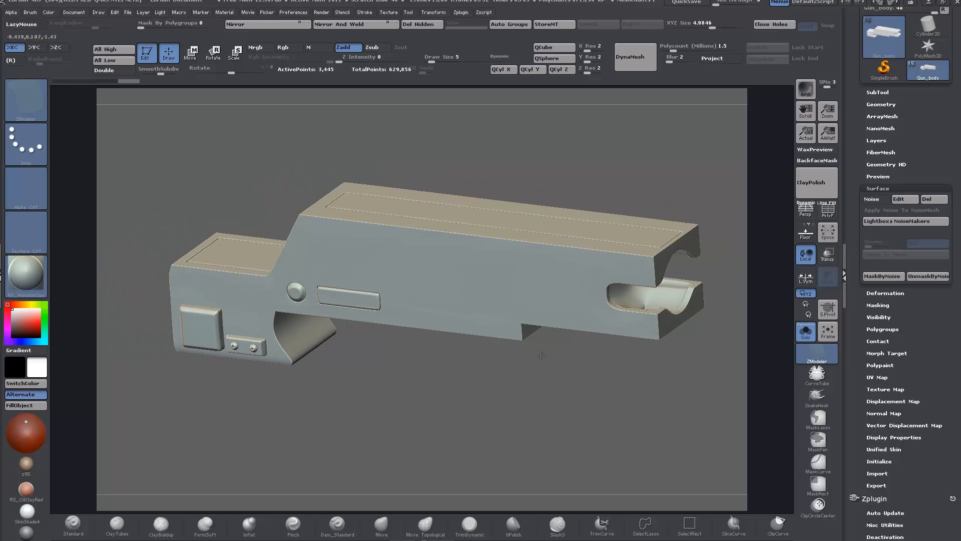
left_click_drag(540, 354, 548, 310)
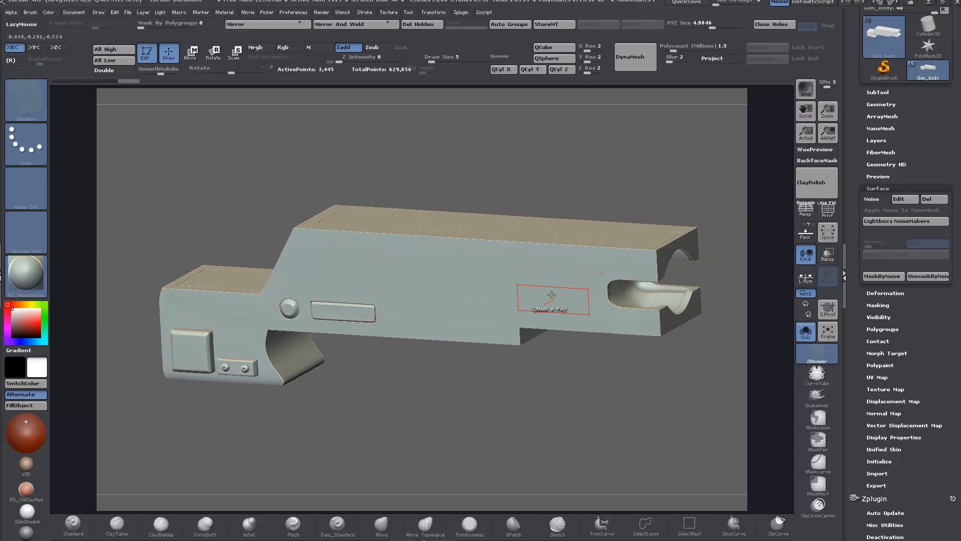
key("ctrl")
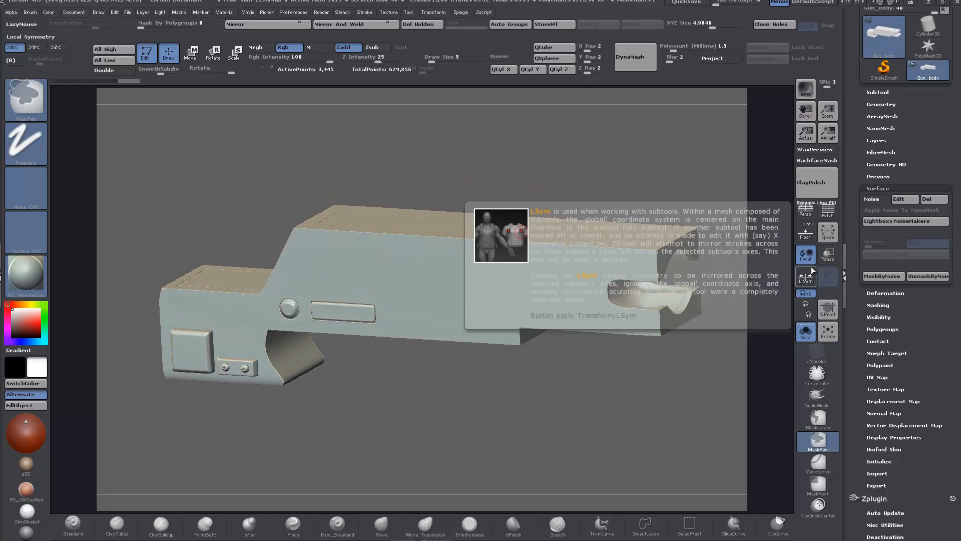
key("ctrl+z")
left_click_drag(450, 407, 452, 405)
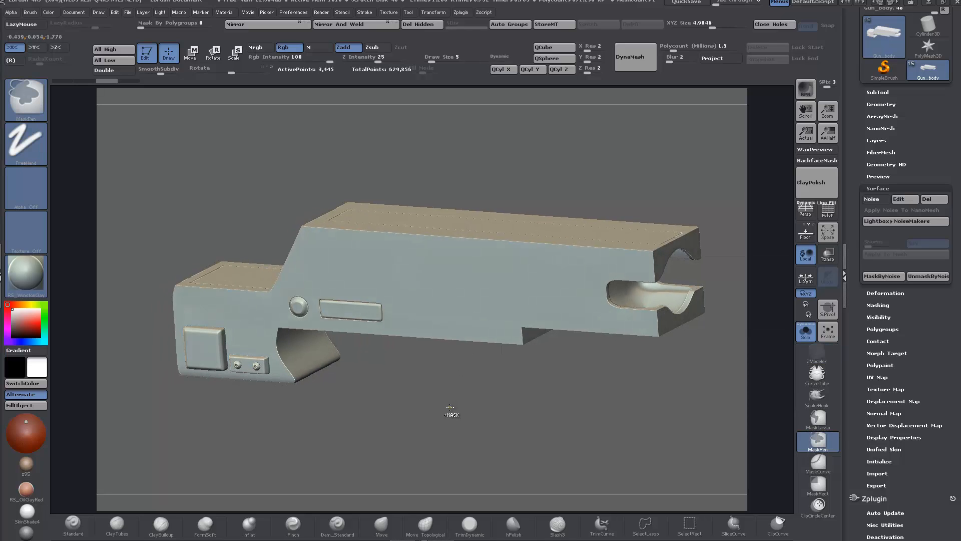
key("ctrl+z")
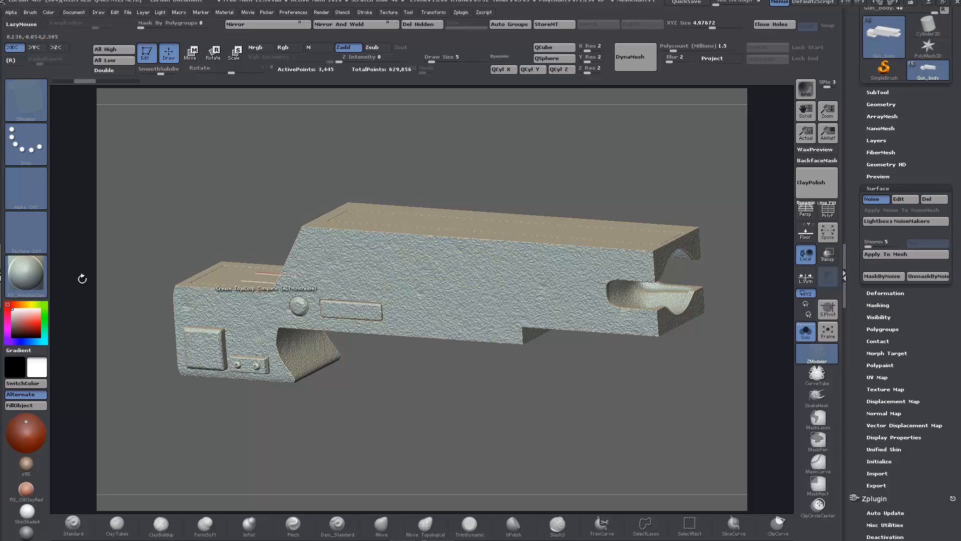
Examine the surface noise on Gun_body from several angles, then turn off Solo to view it within the whole gun.
left_click_drag(452, 395, 444, 399)
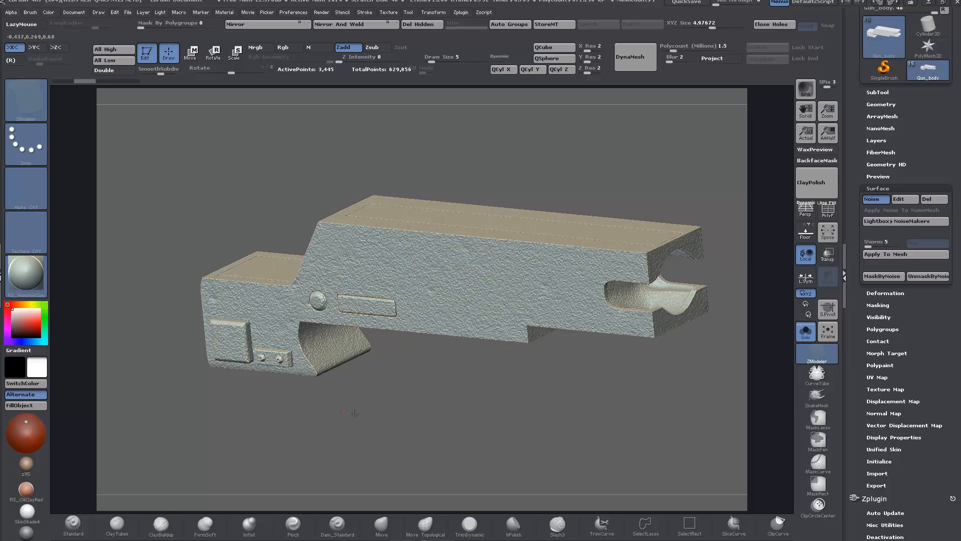
left_click_drag(396, 386, 354, 409)
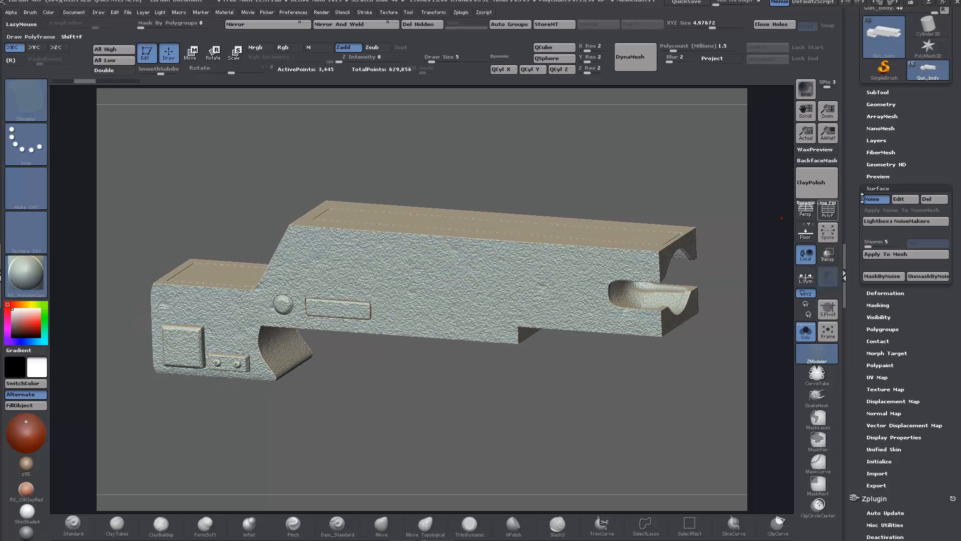
left_click_drag(476, 382, 476, 395)
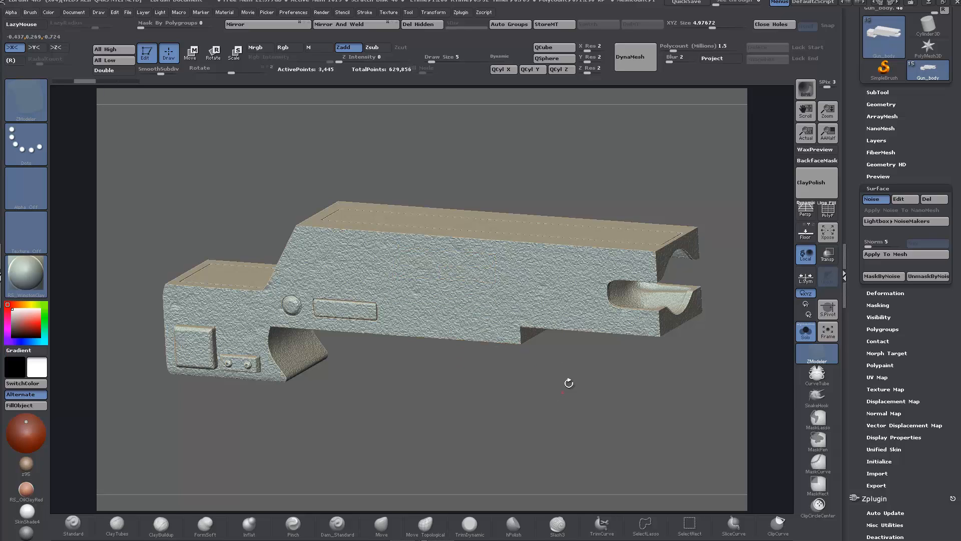
left_click_drag(569, 383, 568, 387)
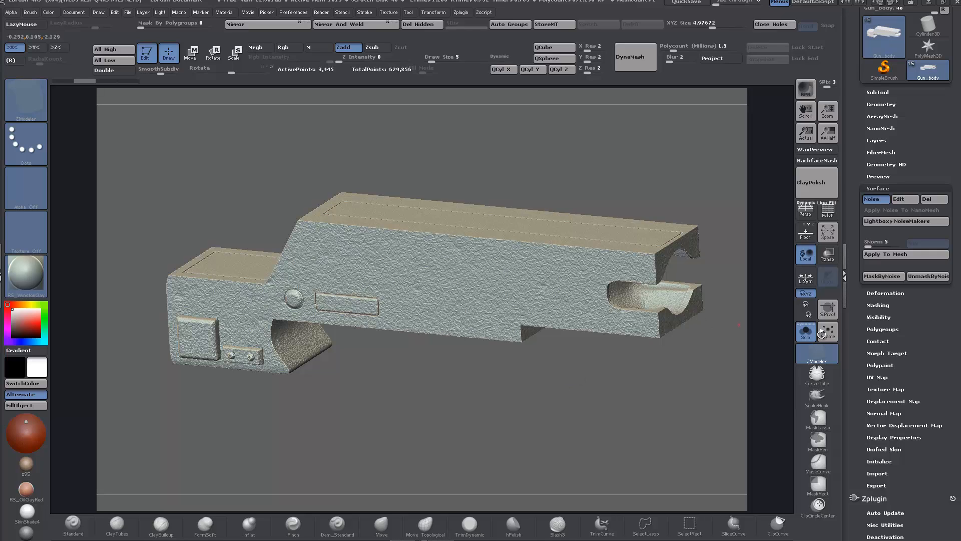
left_click(806, 330)
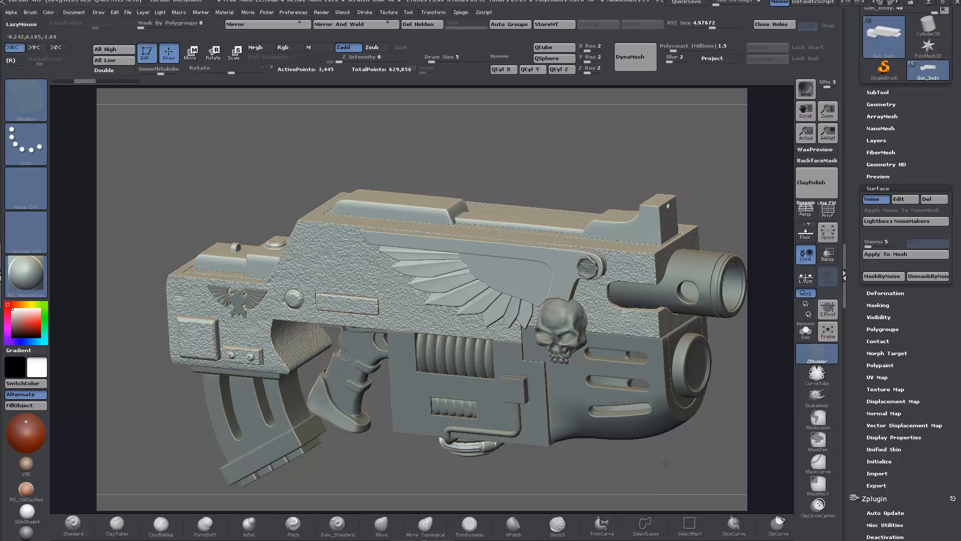
left_click_drag(677, 470, 654, 436, "alt")
left_click(376, 323)
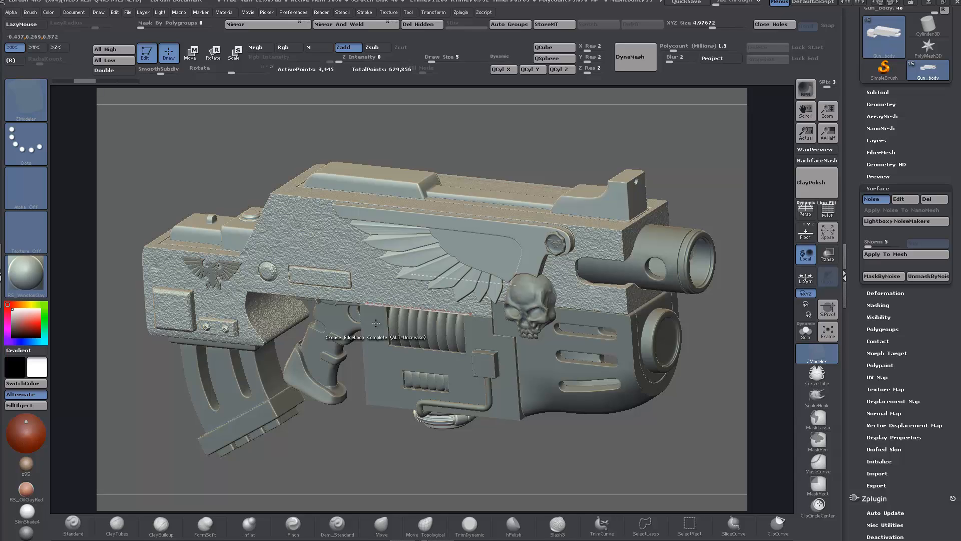
Switch to the Notepad document and review its lists of materials, textures and render passes.
key("alt+Tab")
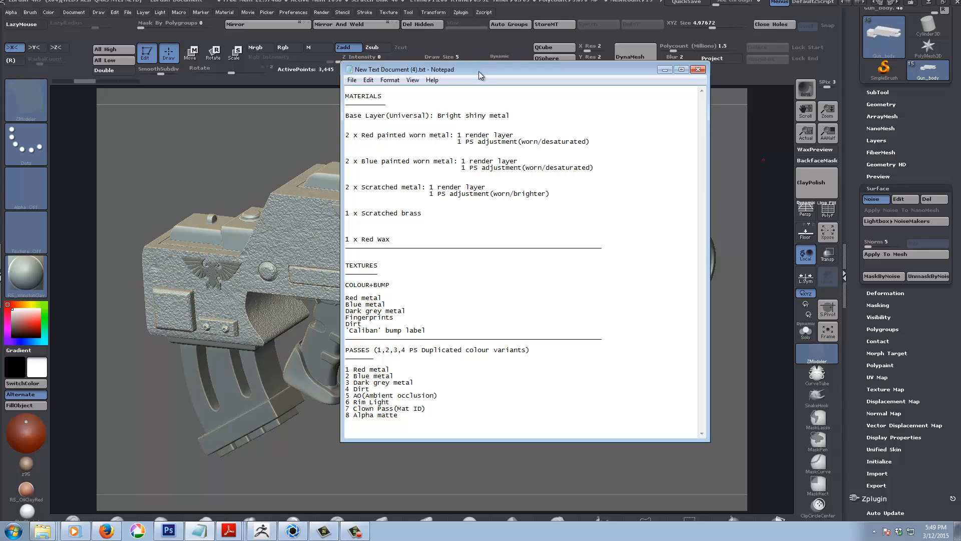
left_click_drag(479, 72, 489, 58)
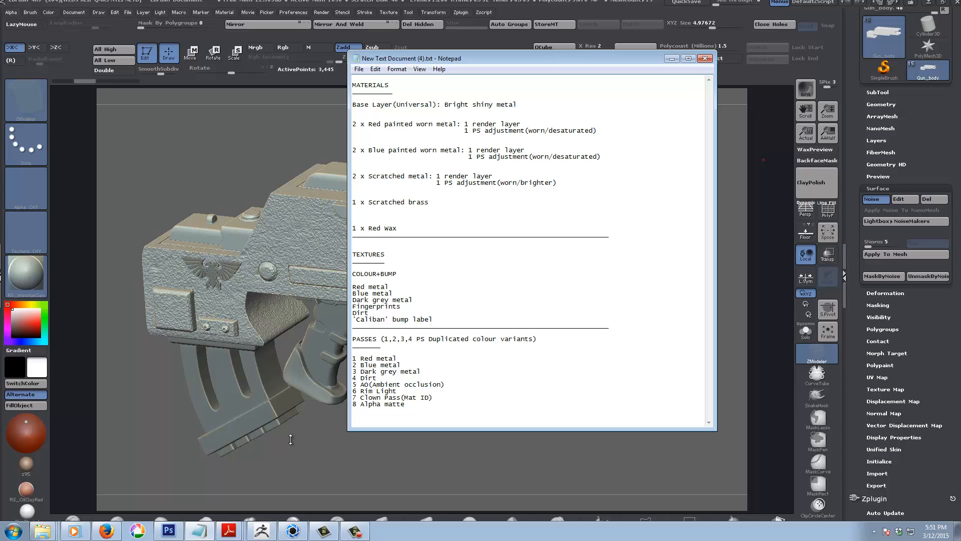
Open the Ref.png gun reference, place it beside the Notepad document, and compare its surfaces with the materials list.
left_click(764, 159)
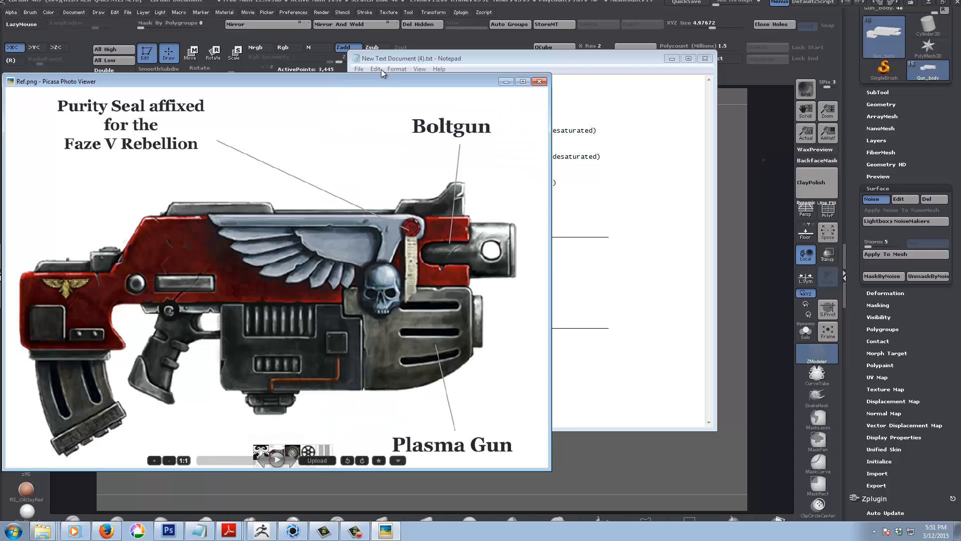
left_click_drag(591, 56, 800, 80)
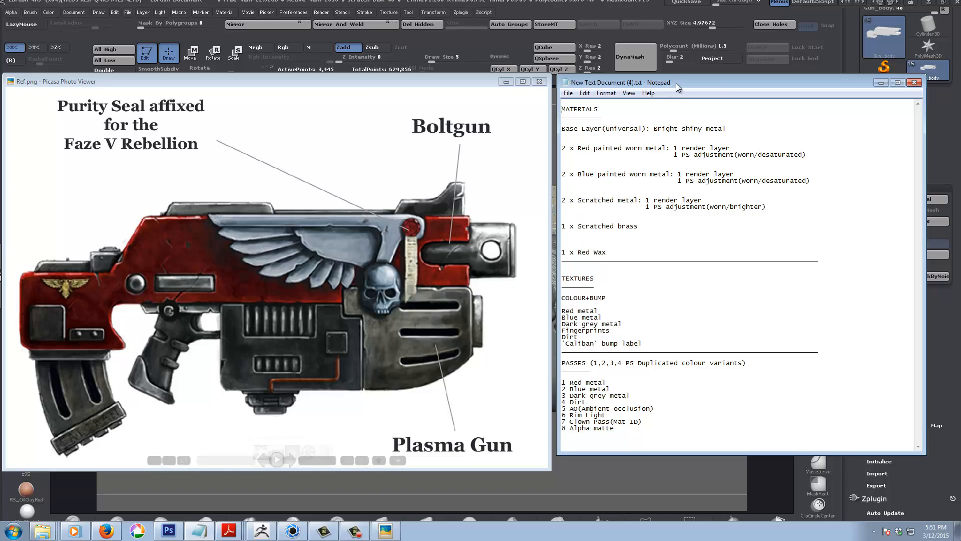
left_click_drag(675, 83, 681, 82)
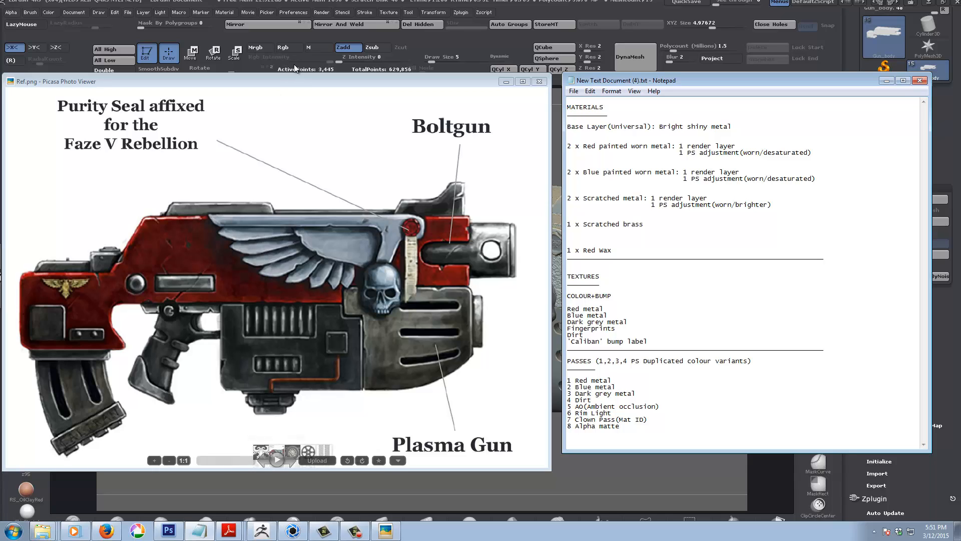
left_click_drag(297, 79, 301, 70)
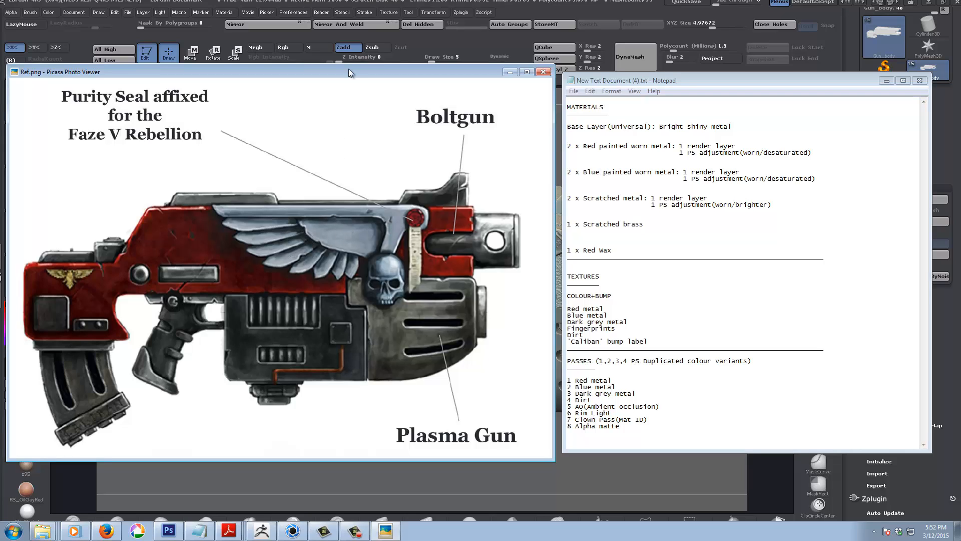
left_click_drag(349, 69, 344, 66)
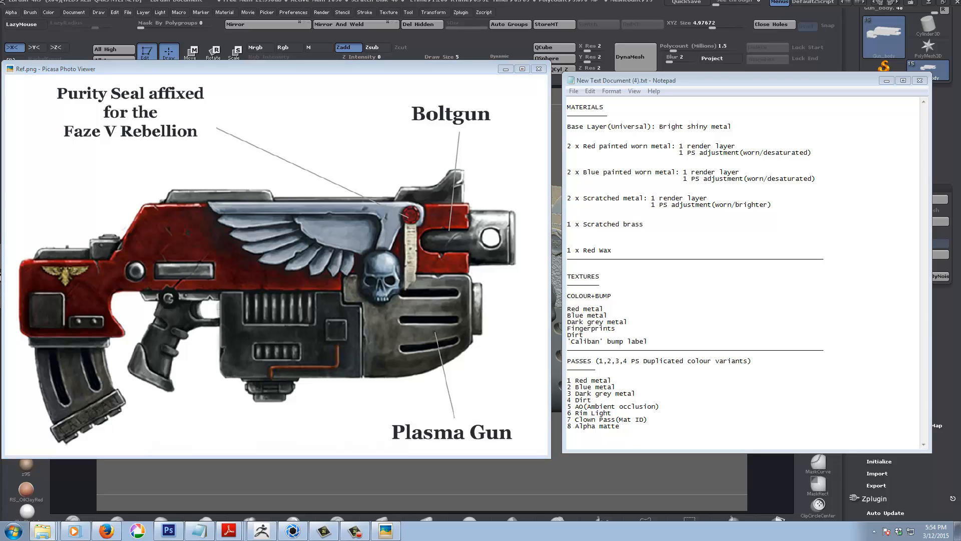
Bring up the 40K_Bolter Textures folder beside the notes and delete metalTexture01.tif from it.
left_click_drag(960, 46, 331, 50)
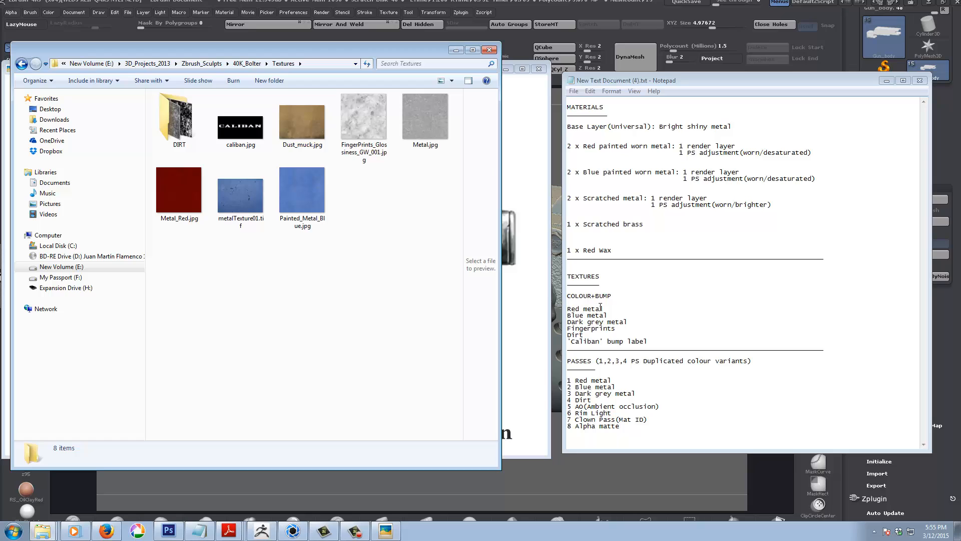
left_click(178, 194)
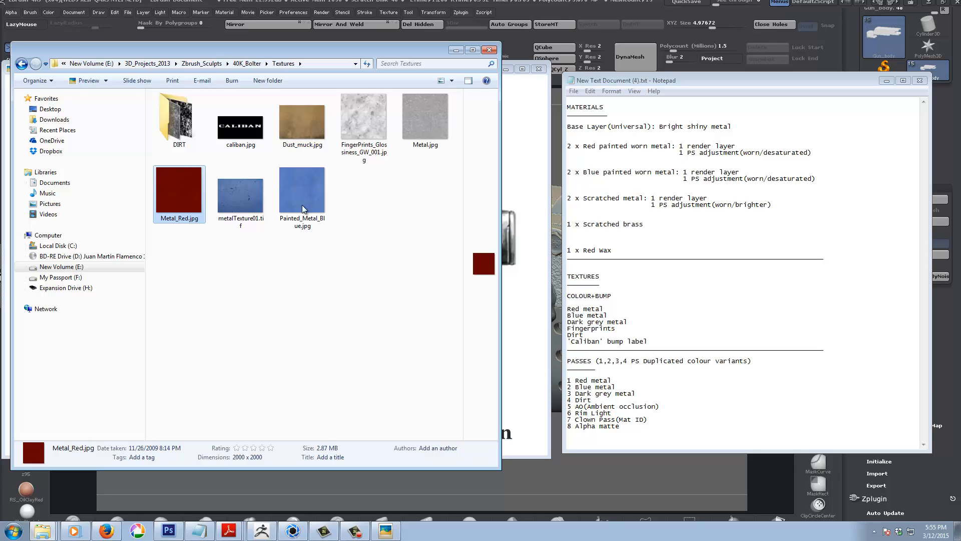
left_click(243, 198)
key("Delete")
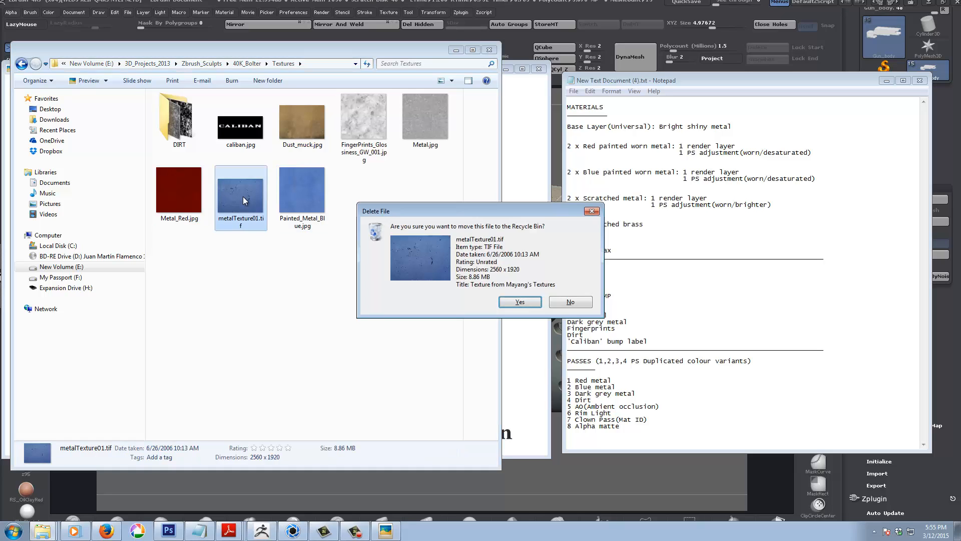
key("Return")
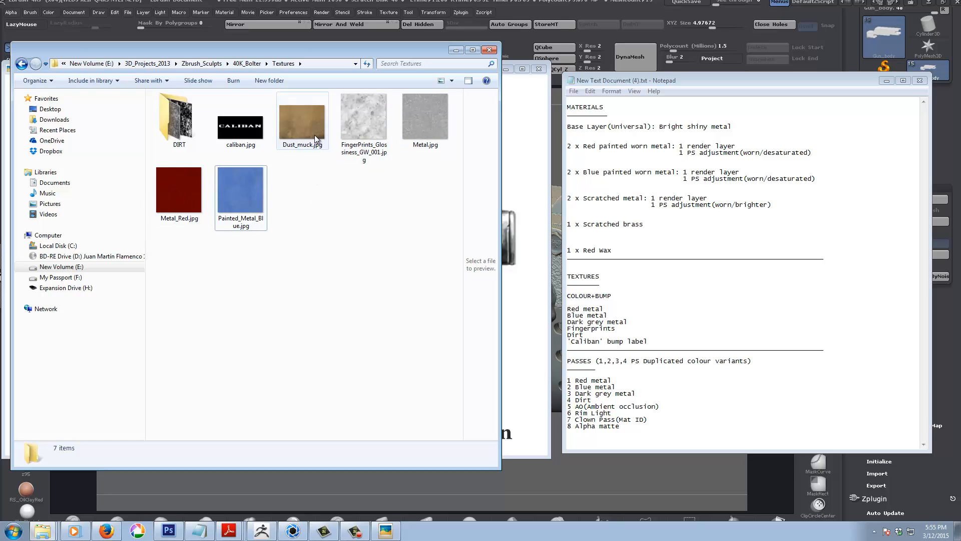
Check Dust_muck.jpg, Metal.jpg, FingerPrints_Glossiness_GW_001.jpg and caliban.jpg against the texture list in the notes.
left_click(299, 125)
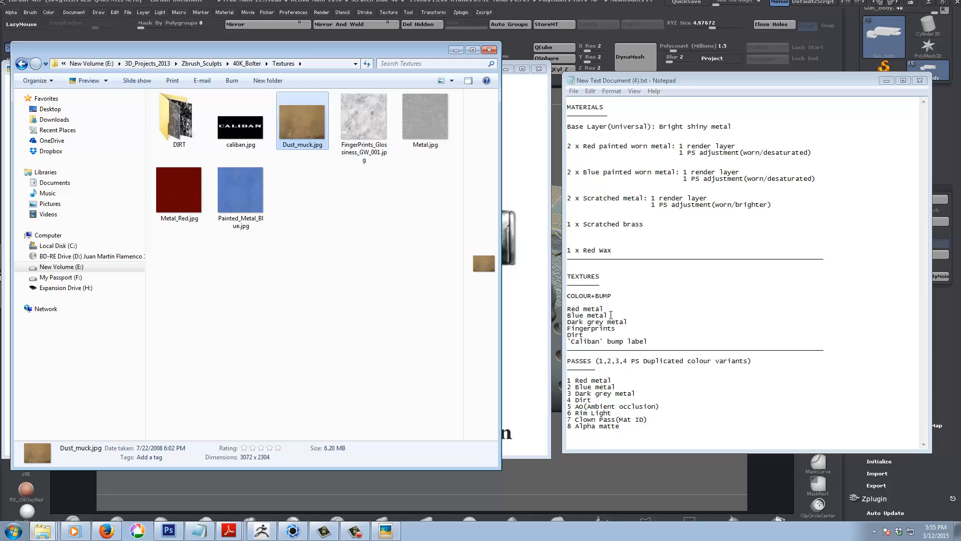
left_click(424, 118)
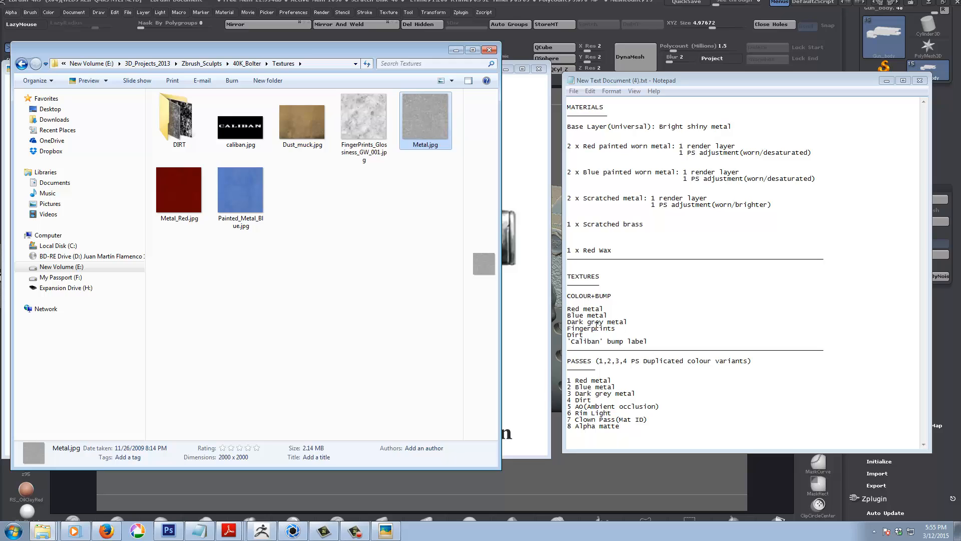
left_click(368, 118)
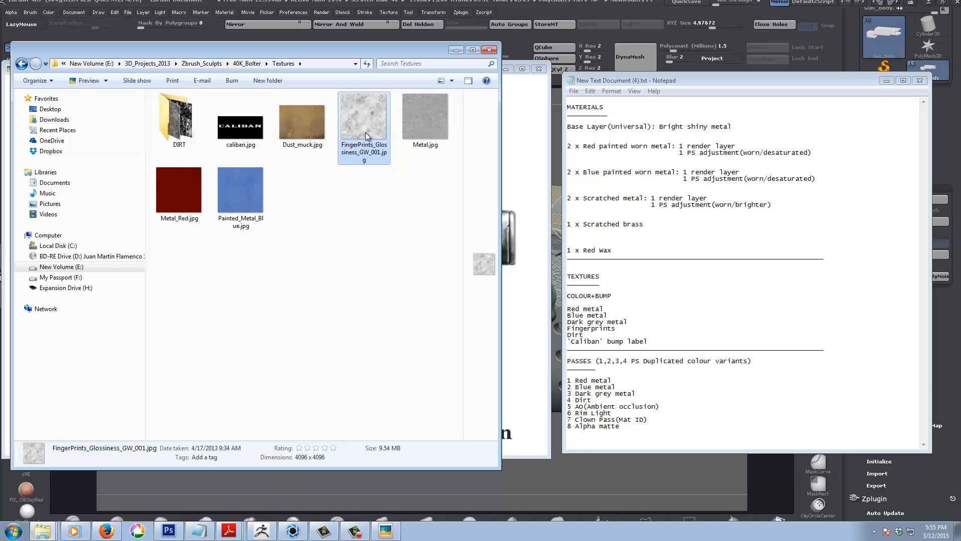
left_click(615, 336)
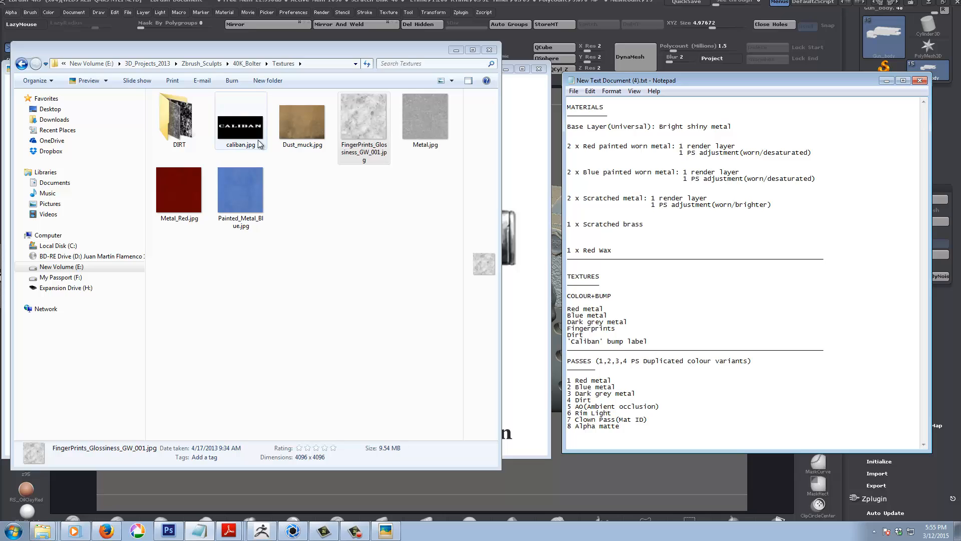
left_click(241, 126)
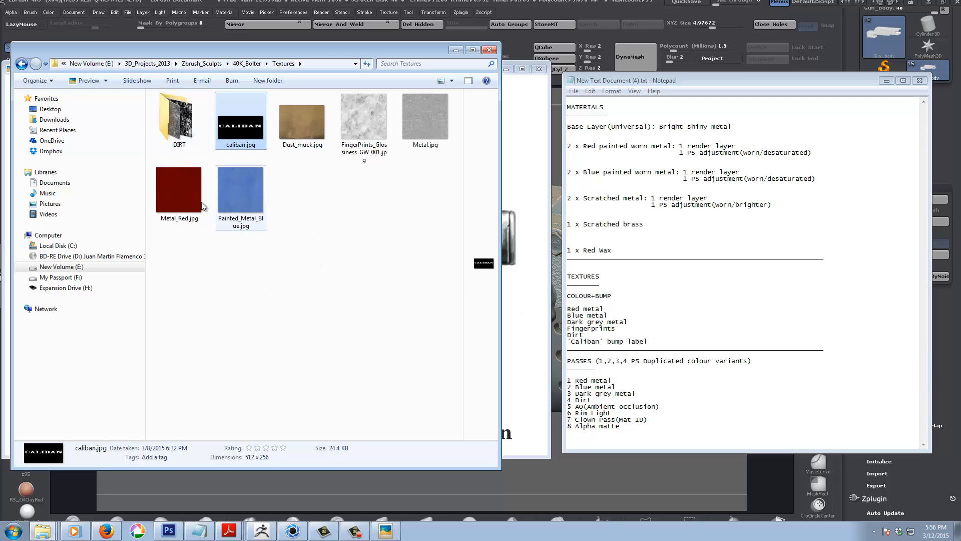
Browse the dirt, scratch and rust maps in the DIRT folder, then return to the Textures folder.
double_click(182, 124)
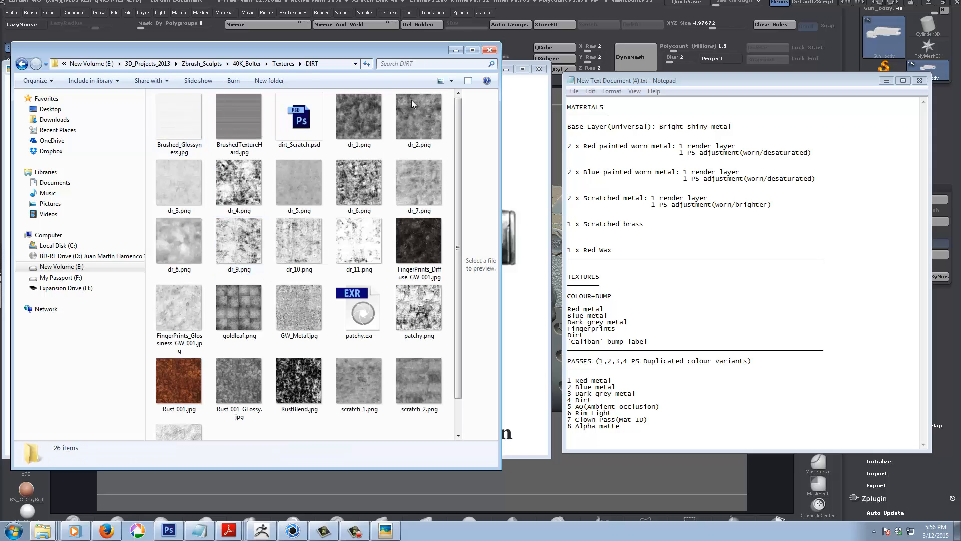
mouse_move(458, 191)
left_mouse_down()
mouse_move(459, 232)
mouse_move(456, 175)
left_mouse_up()
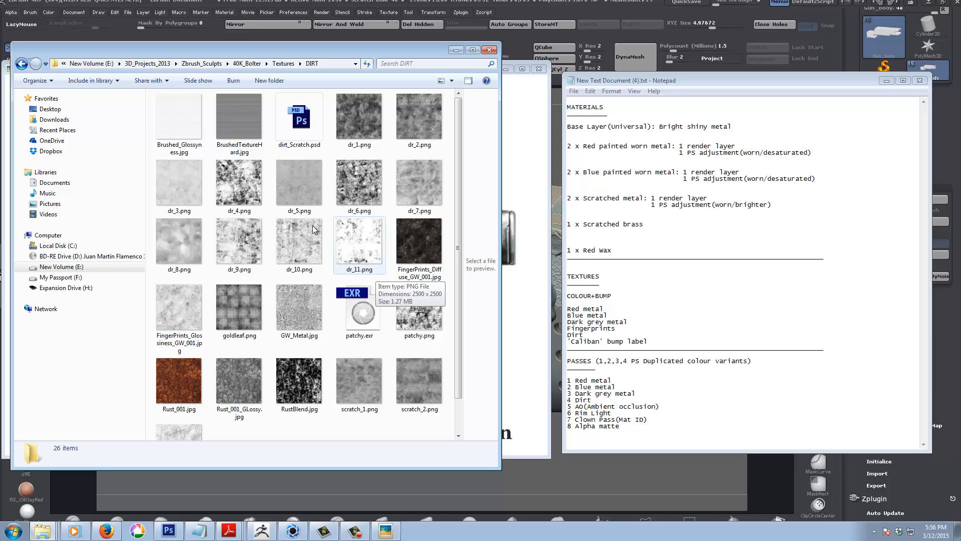
left_click_drag(459, 201, 459, 226)
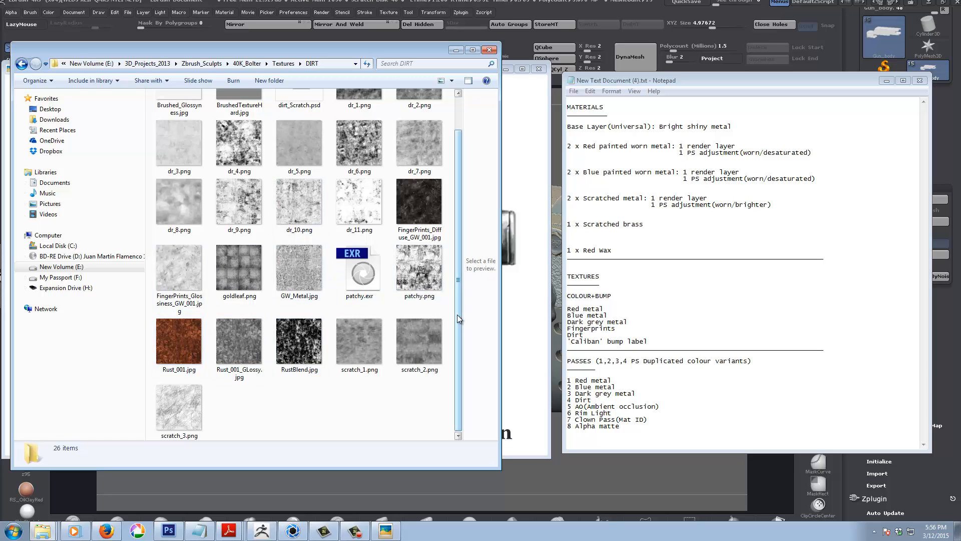
left_click_drag(457, 314, 461, 269)
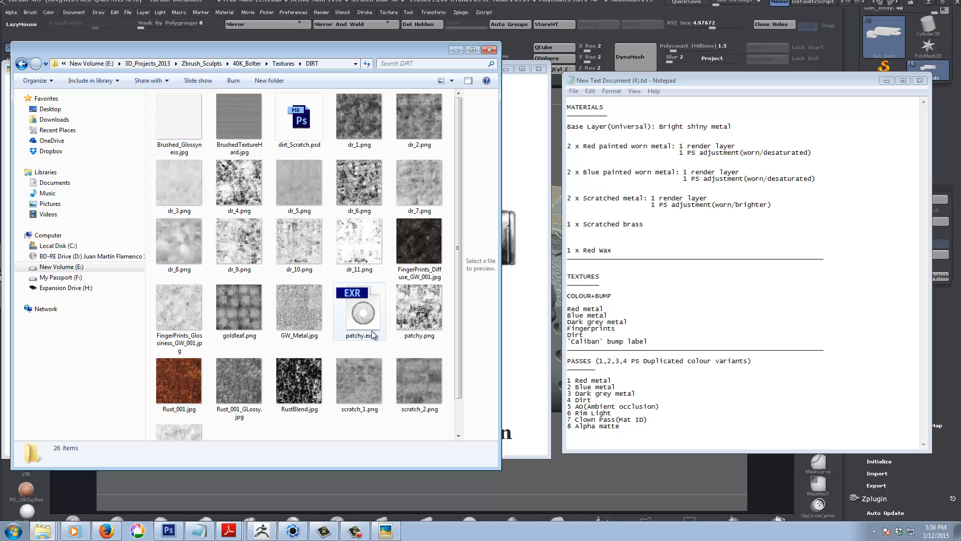
left_click(21, 63)
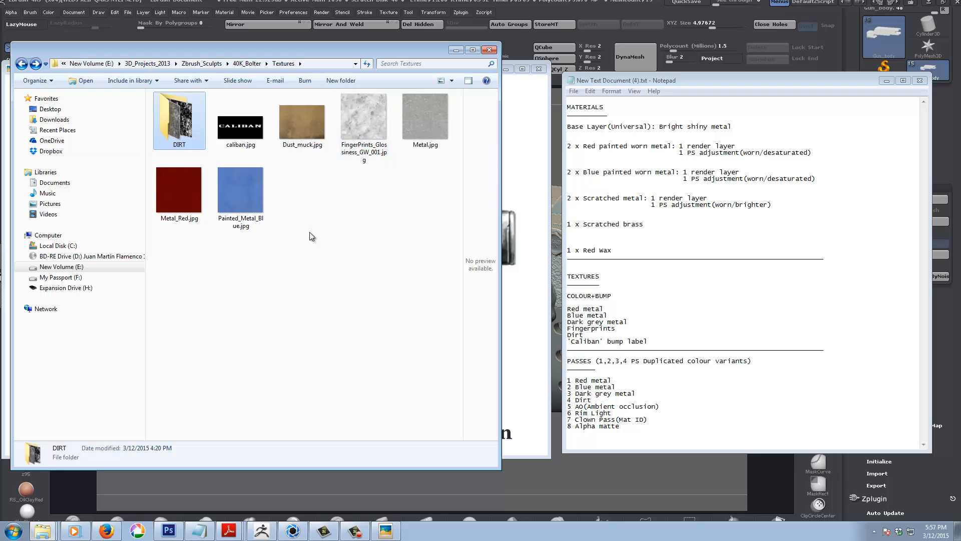
Review the render passes in the notes, then close the Textures folder and minimize the reference image and Notepad.
left_click_drag(741, 77, 738, 56)
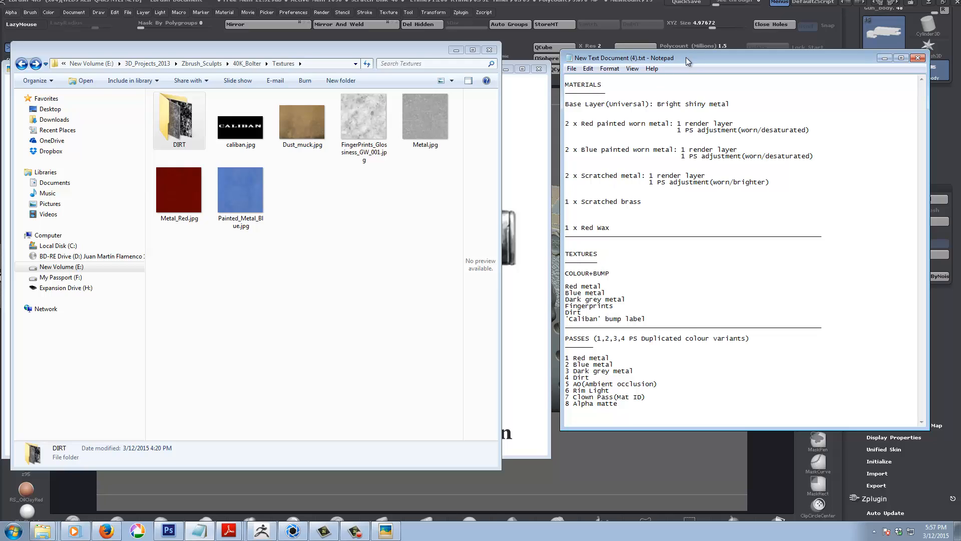
left_click_drag(686, 58, 683, 43)
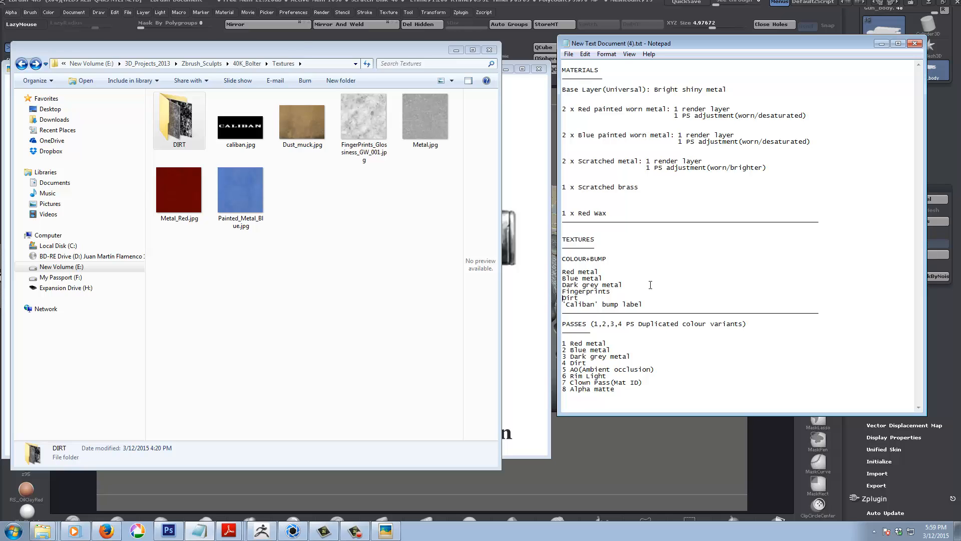
left_click_drag(302, 46, 328, 40)
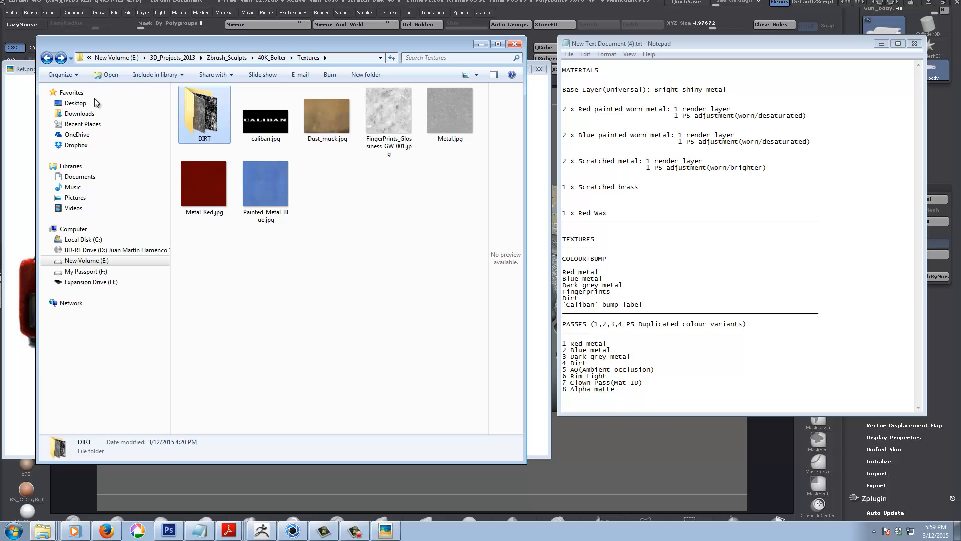
left_click(514, 43)
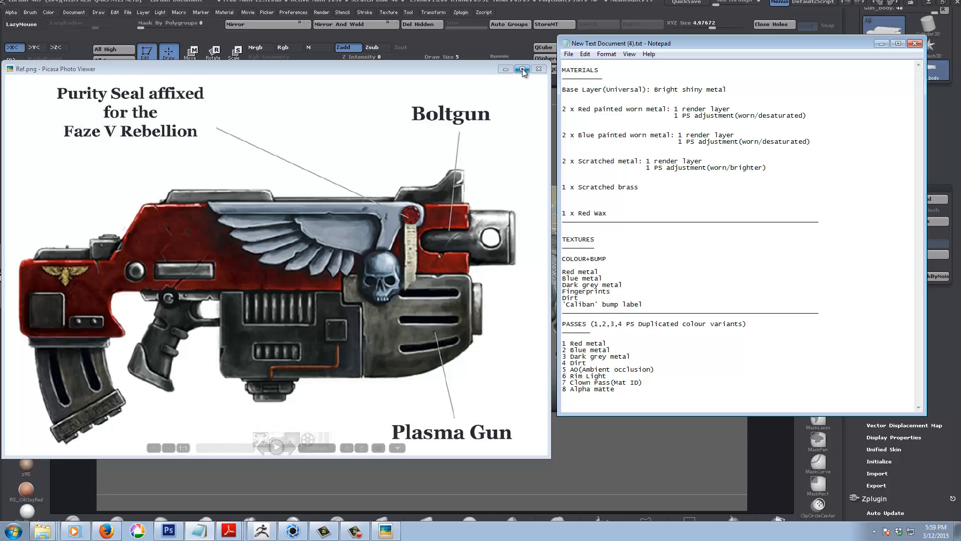
left_click(506, 69)
left_click(880, 42)
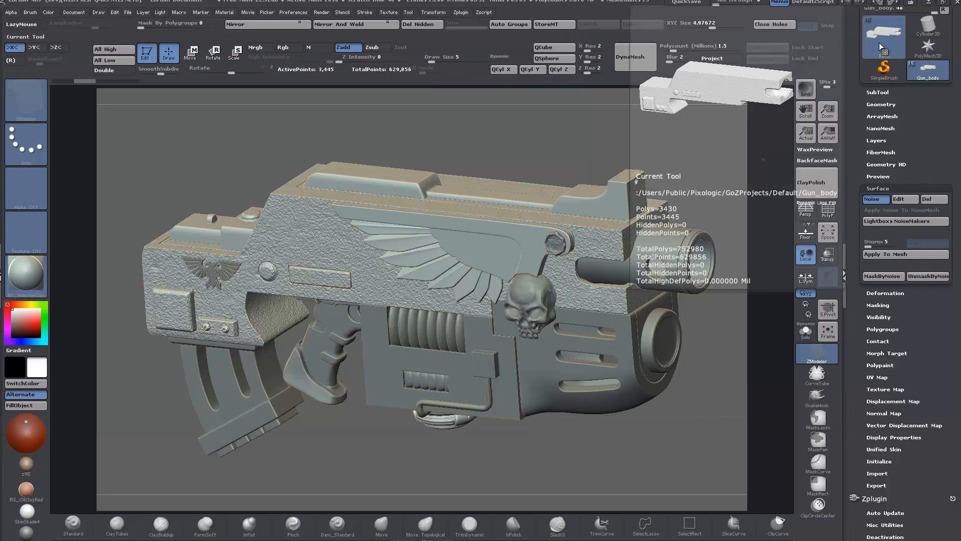
Examine the whole gun in ZBrush from a front three-quarter view on the muzzle side.
left_click_drag(485, 144, 485, 132)
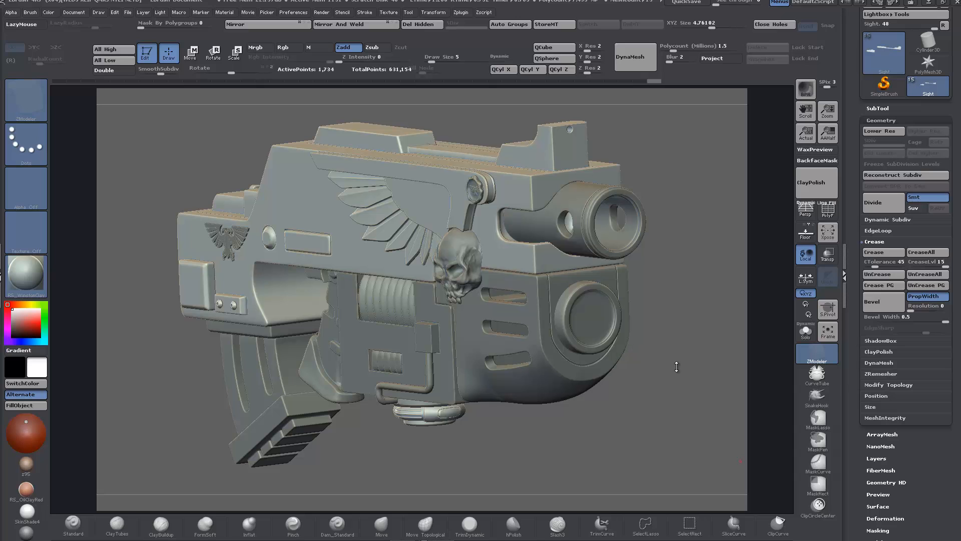
left_click_drag(677, 367, 665, 412)
left_click_drag(669, 330, 673, 350, "alt")
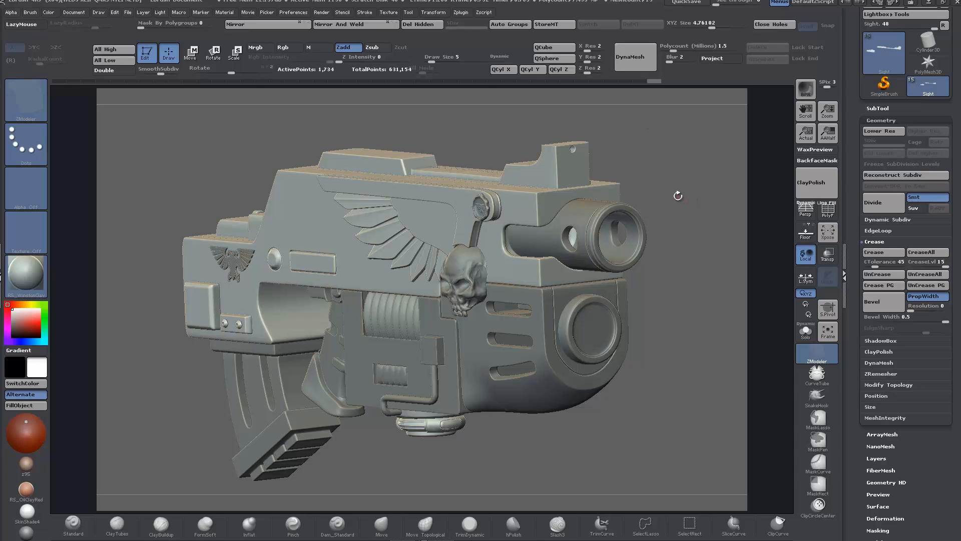
Switch to KeyShot and review the Live Linking settings in the advanced preferences, then close them without saving.
key("super")
left_click(293, 531)
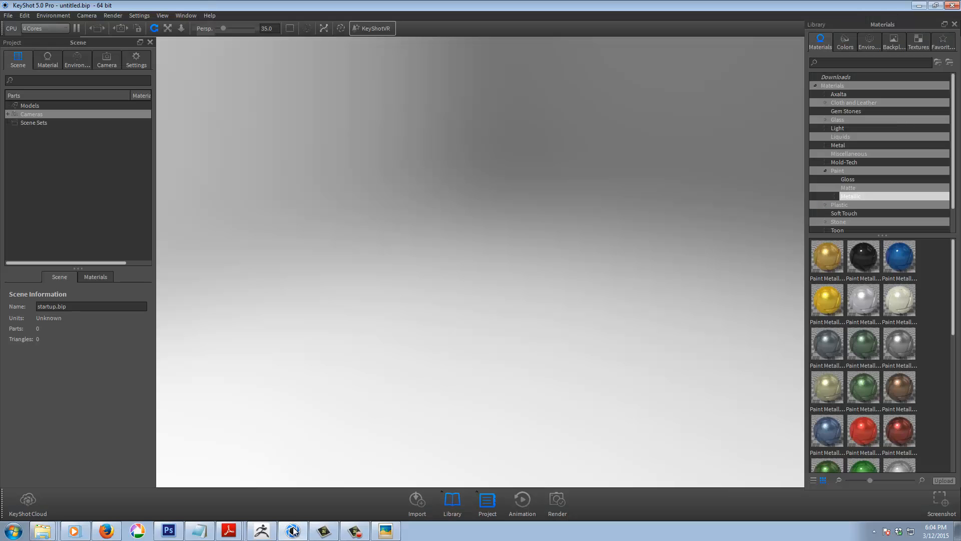
left_click(24, 16)
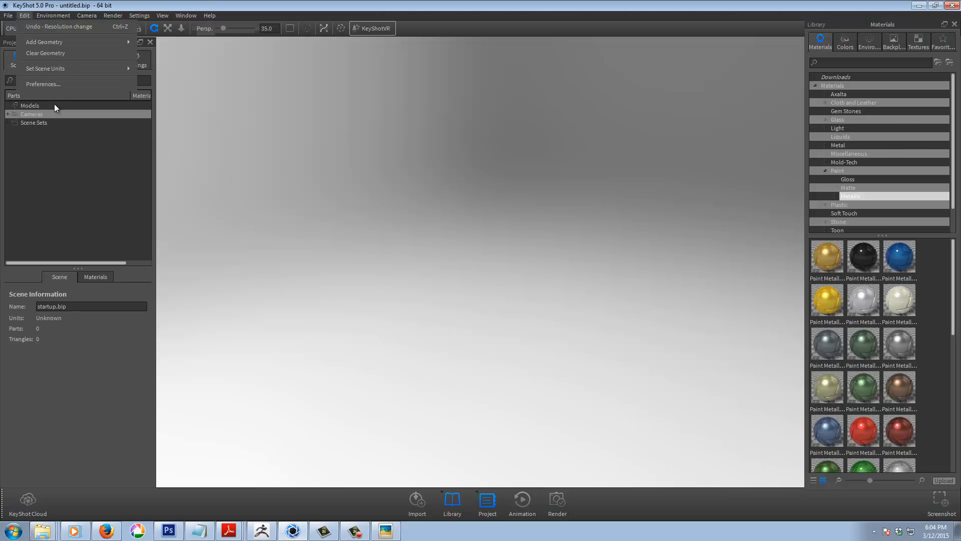
left_click(46, 83)
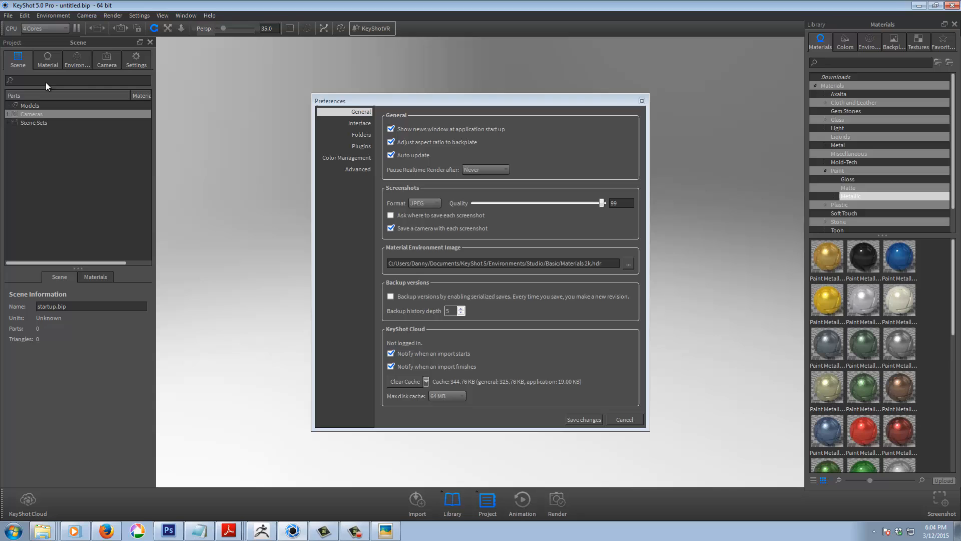
left_click(358, 169)
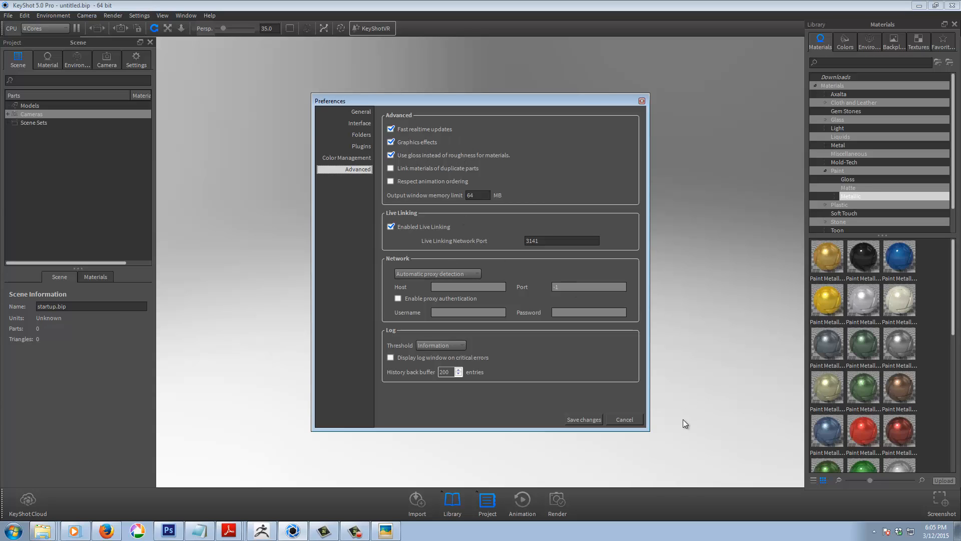
left_click(626, 419)
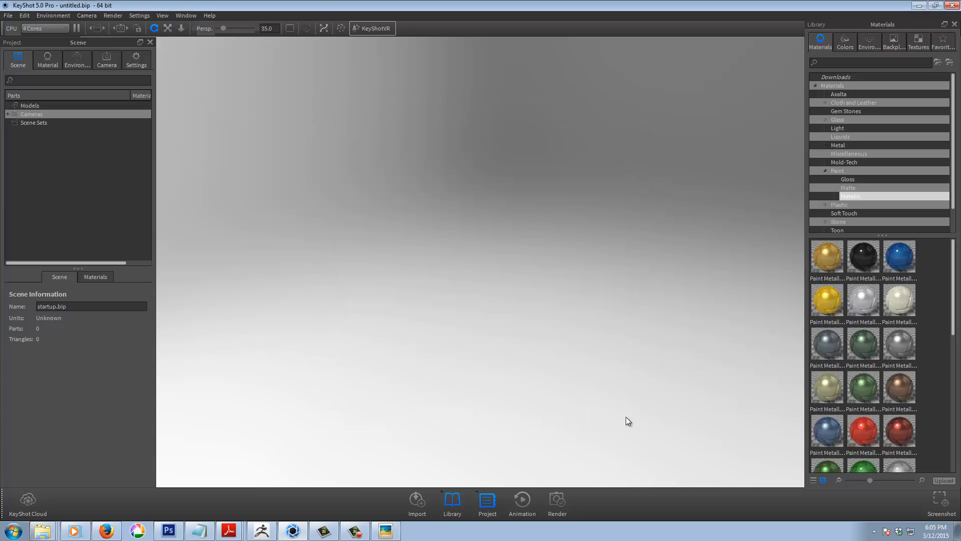
Switch back to ZBrush, set KeyShot as the external renderer and start a BPR render of the gun.
left_click(261, 532)
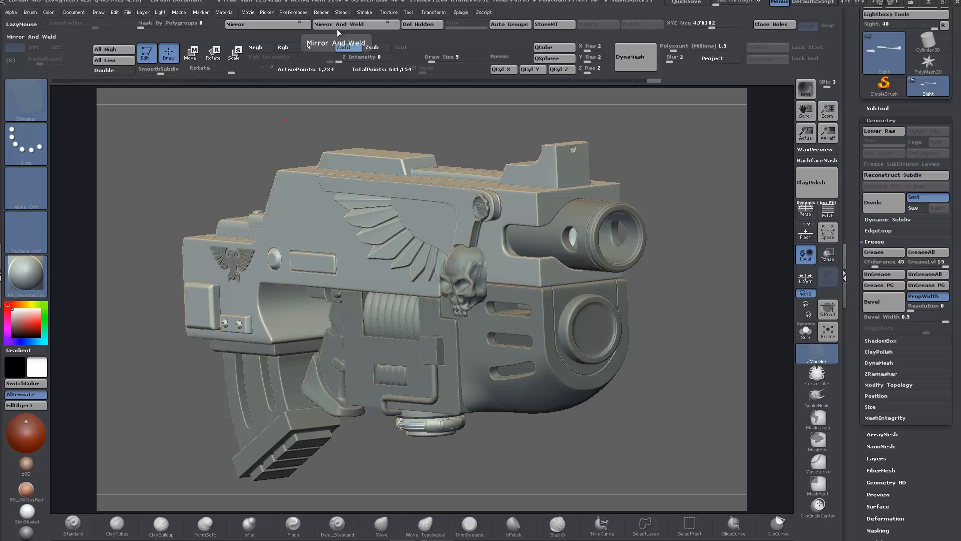
left_click(322, 13)
left_click(357, 81)
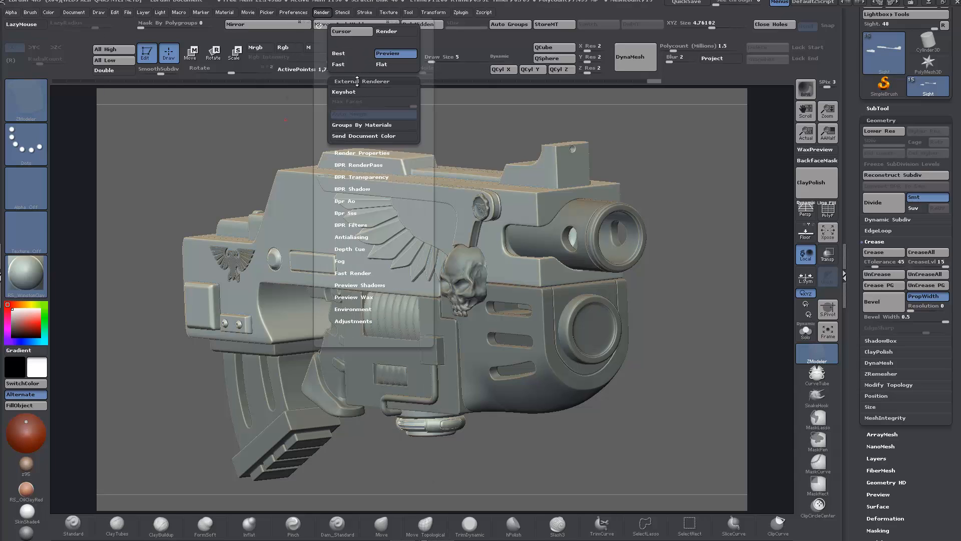
left_click(355, 93)
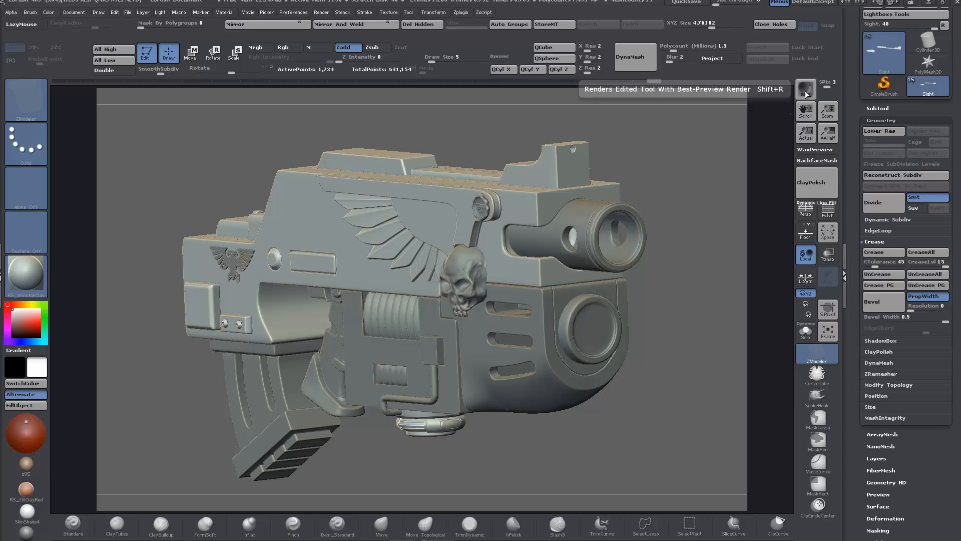
left_click(805, 91)
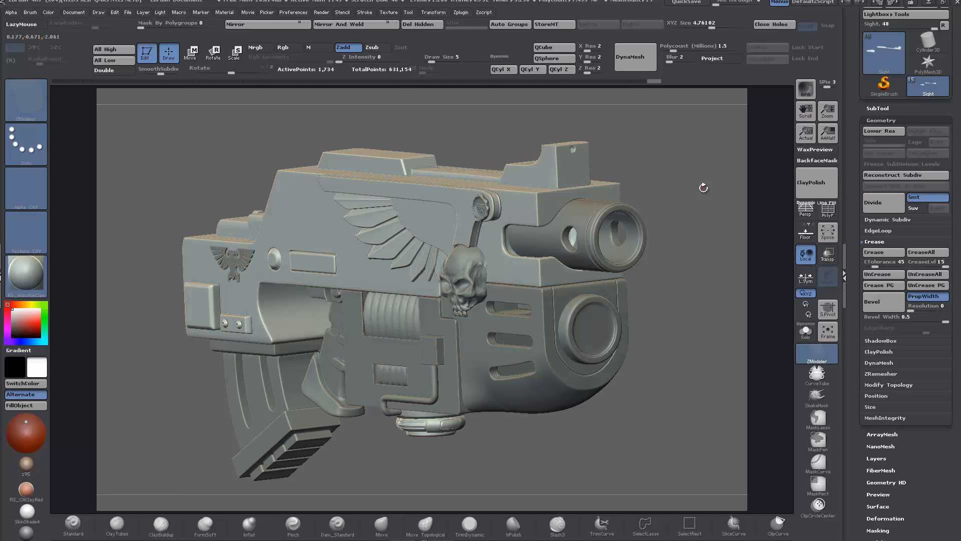
Switch to KeyShot and examine the imported gun from the muzzle side in a three-quarter view.
key("super")
left_click(293, 531)
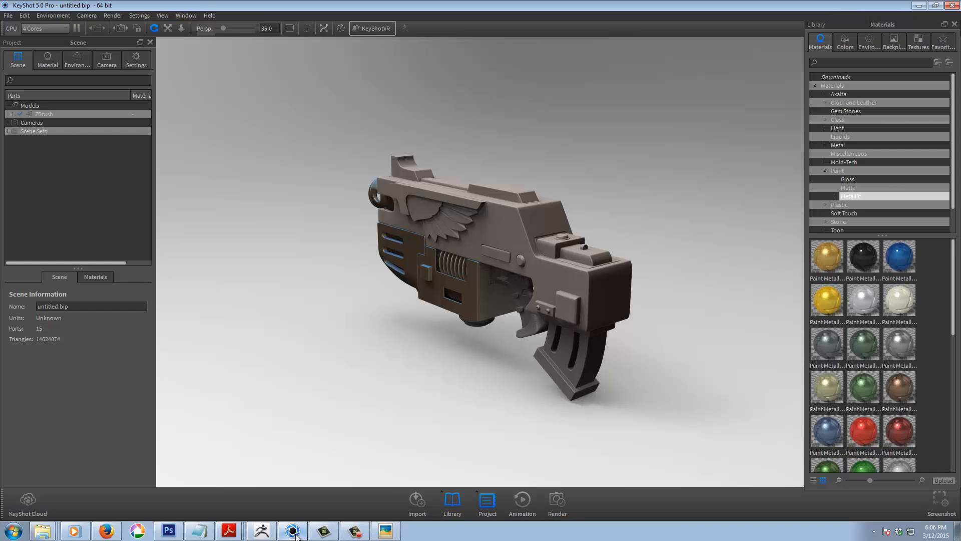
left_click_drag(365, 377, 657, 300)
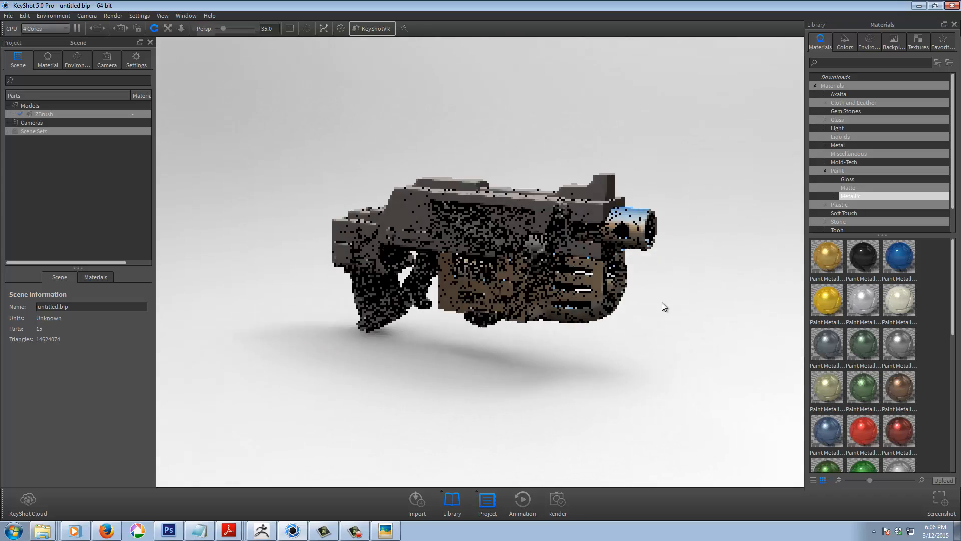
scroll(659, 320, "up", 3)
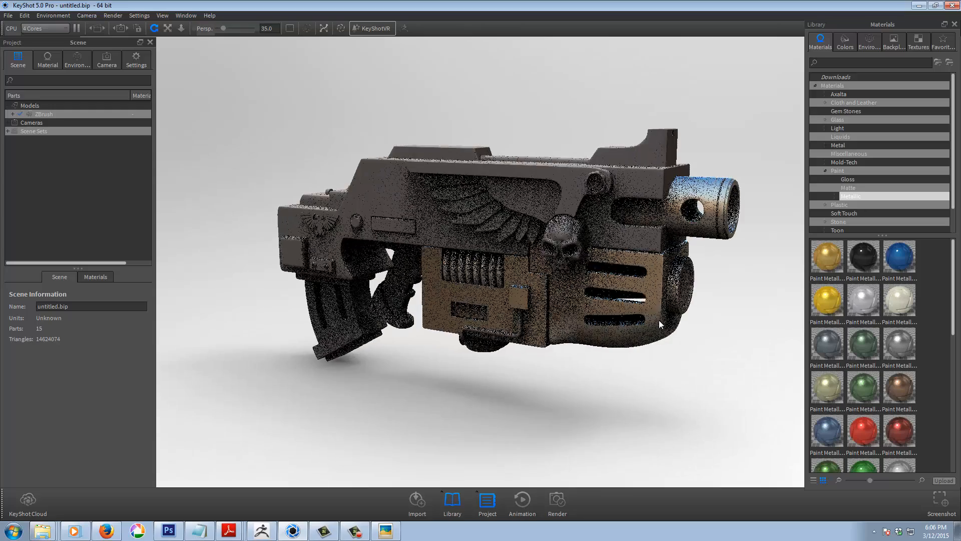
scroll(658, 320, "down", 1)
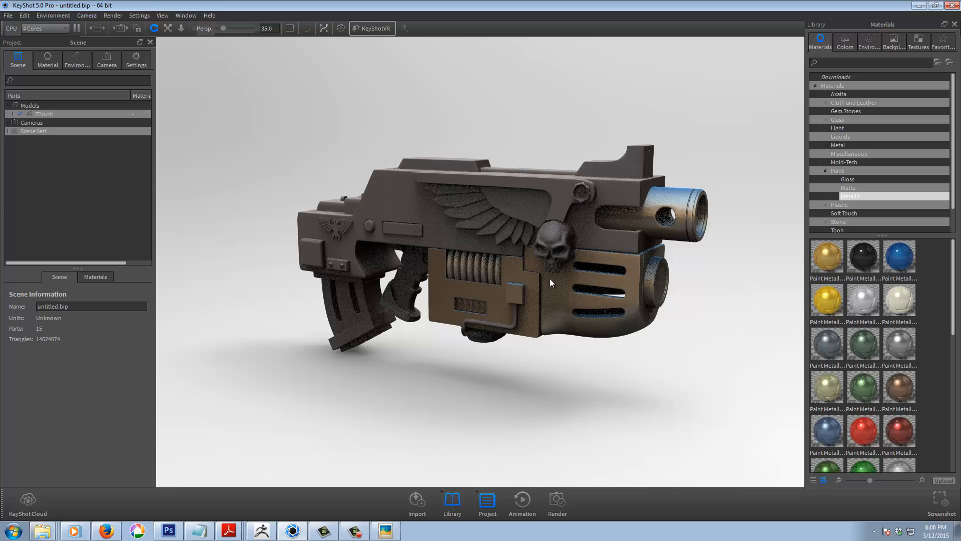
left_click_drag(686, 357, 693, 375)
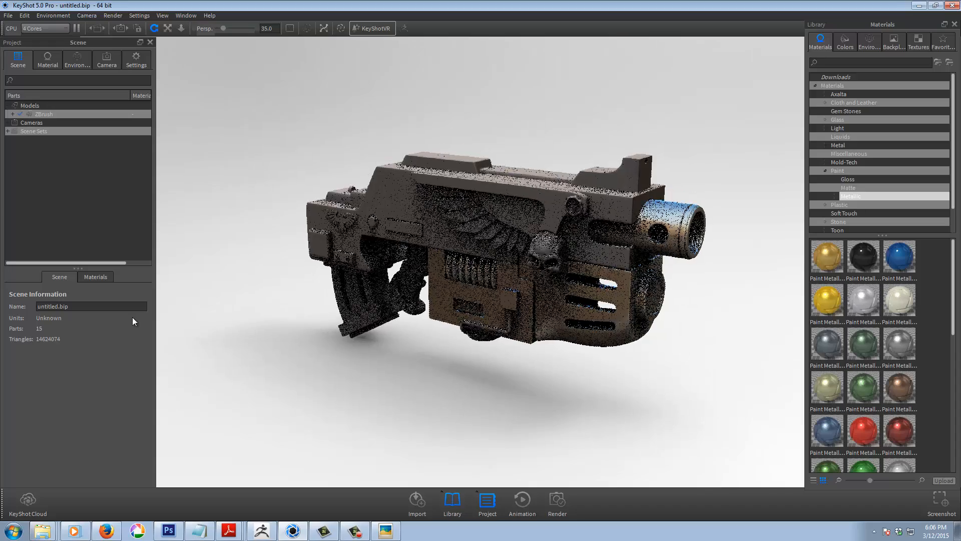
left_click_drag(224, 158, 246, 179)
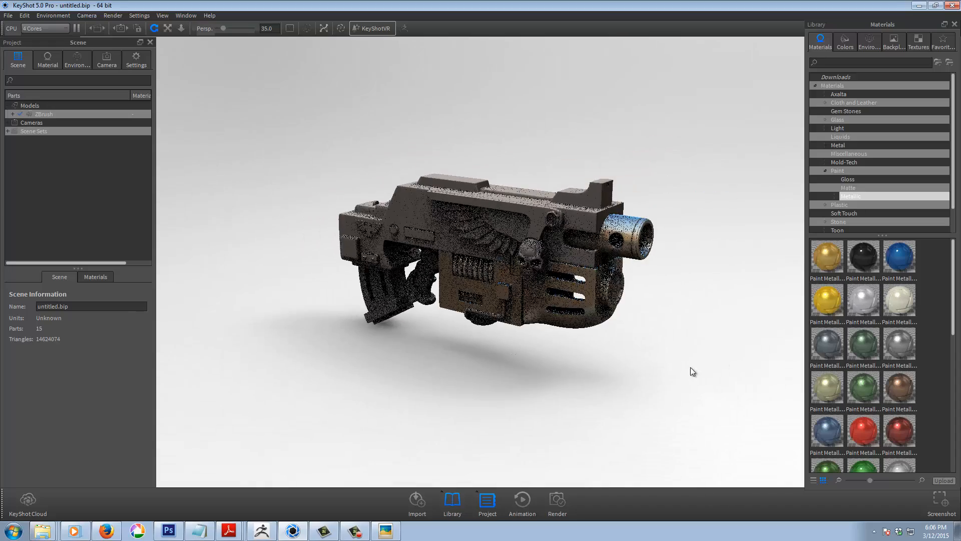
mouse_move(690, 368)
left_mouse_down()
mouse_move(533, 352)
mouse_move(676, 359)
mouse_move(693, 373)
left_mouse_up()
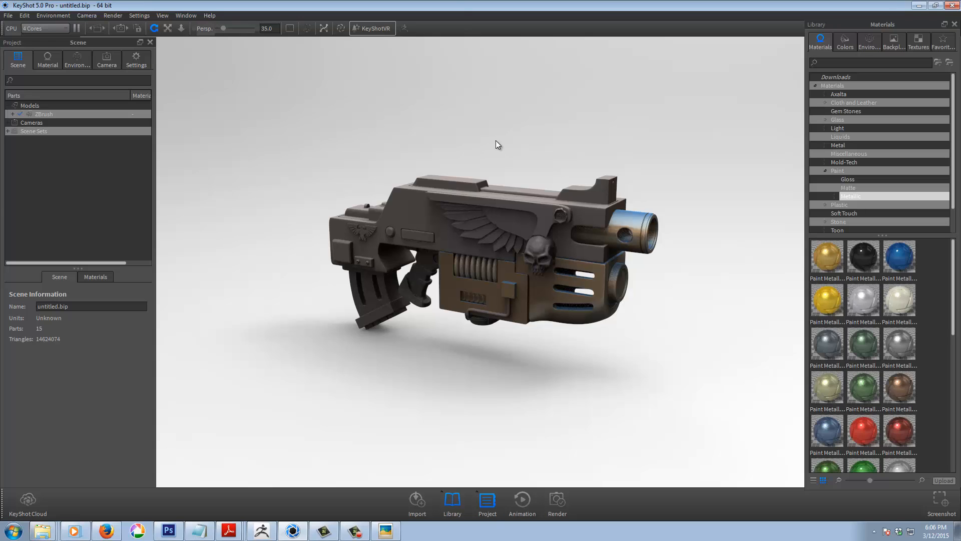
left_click_drag(539, 143, 528, 128)
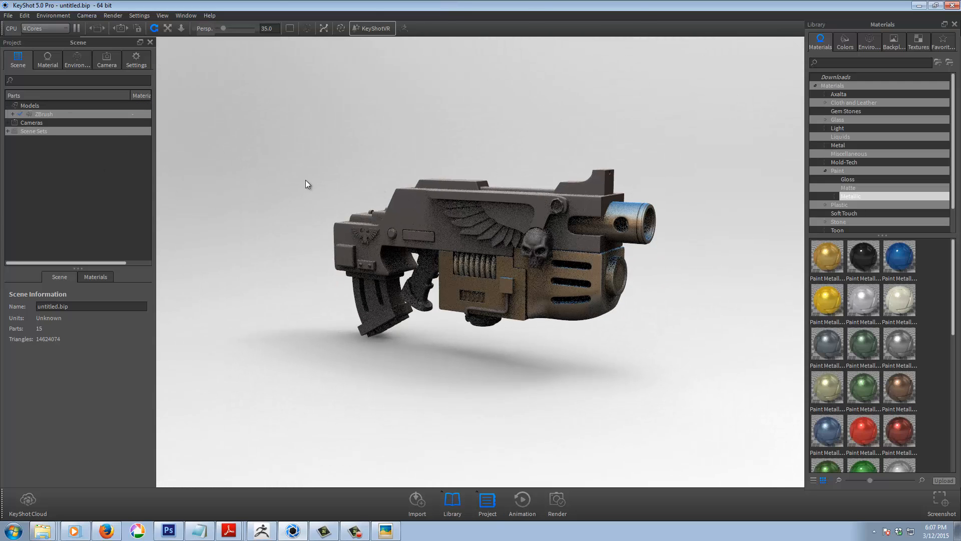
left_click_drag(351, 133, 343, 136)
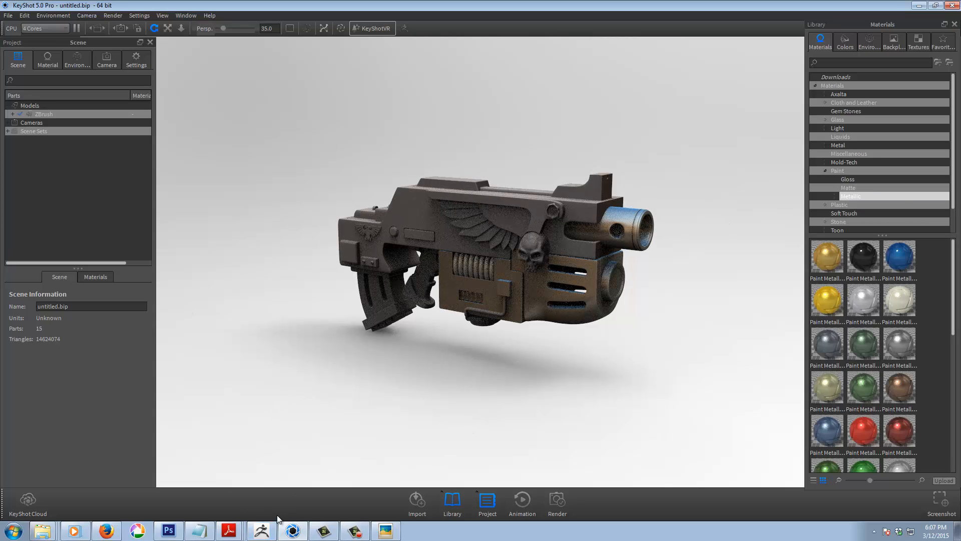
Switch back to ZBrush, isolate the Sight subtool and send only that part to KeyShot with a BPR render.
left_click(261, 532)
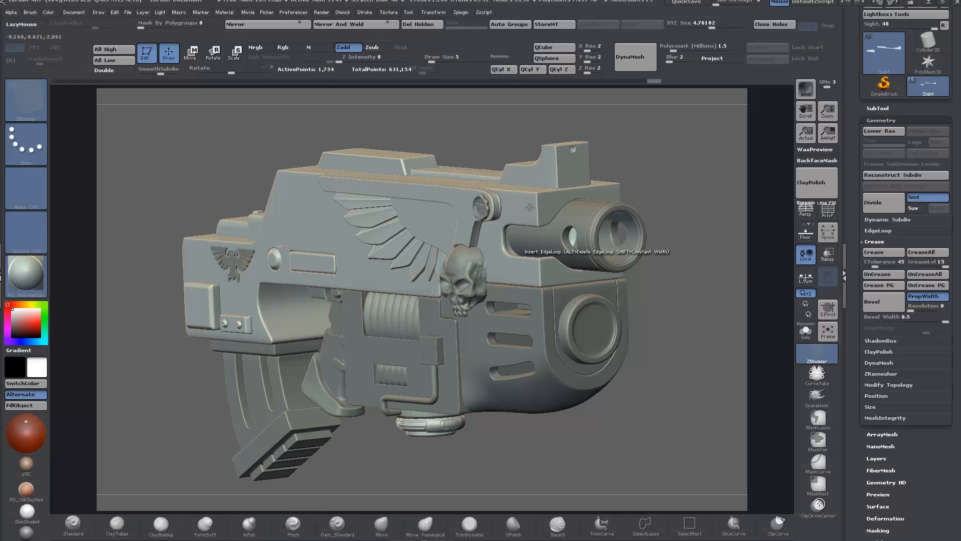
left_click(805, 331)
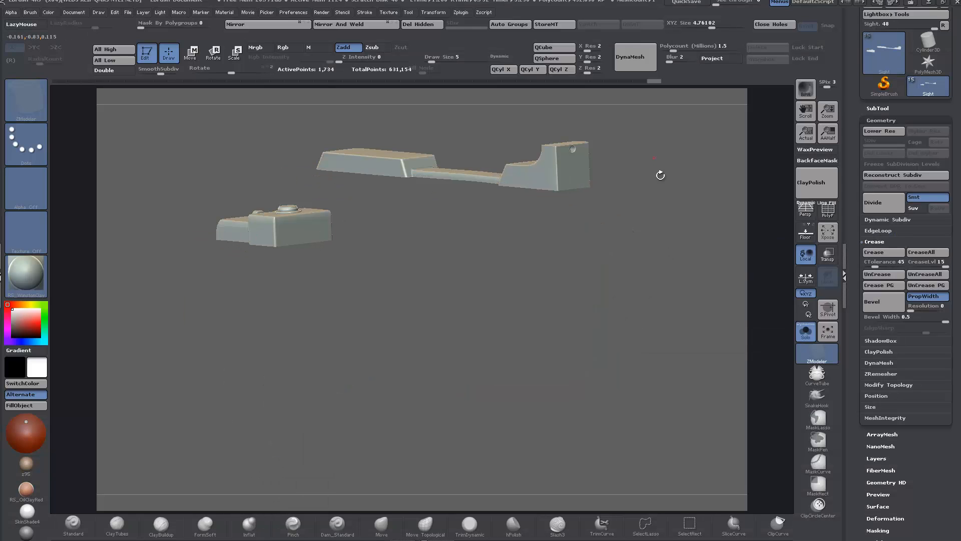
left_click(812, 90)
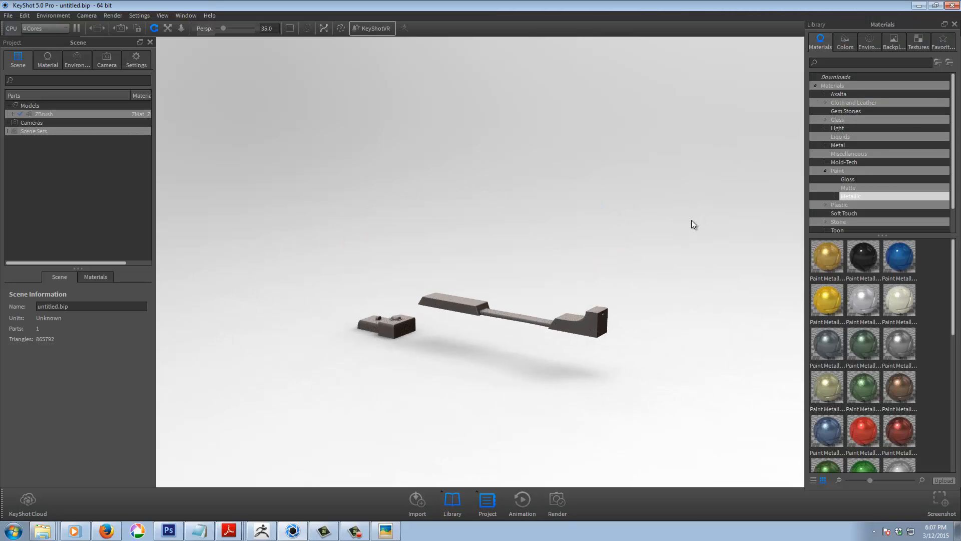
Examine the isolated sight parts in KeyShot from above and from the front at different distances.
left_click_drag(670, 234, 723, 261)
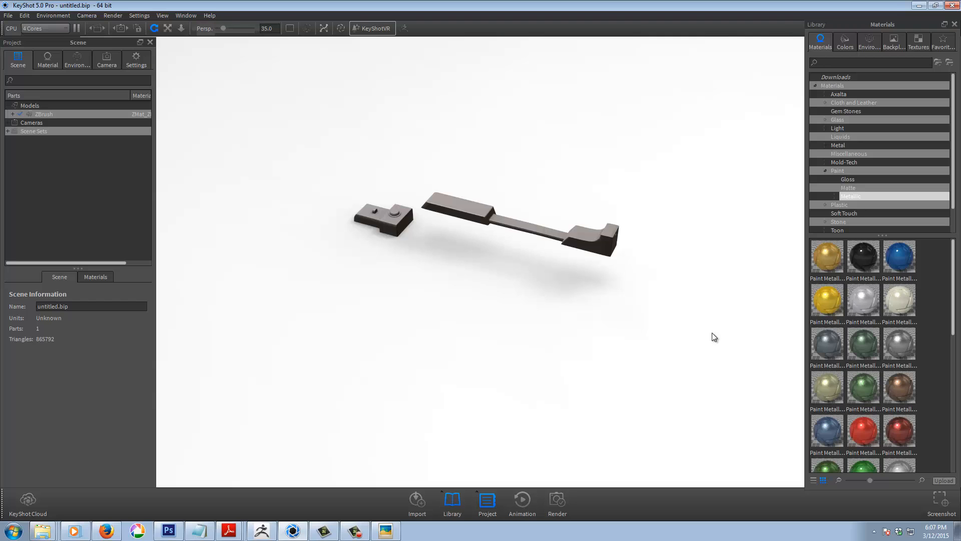
left_click_drag(711, 333, 637, 287)
scroll(666, 300, "up", 4)
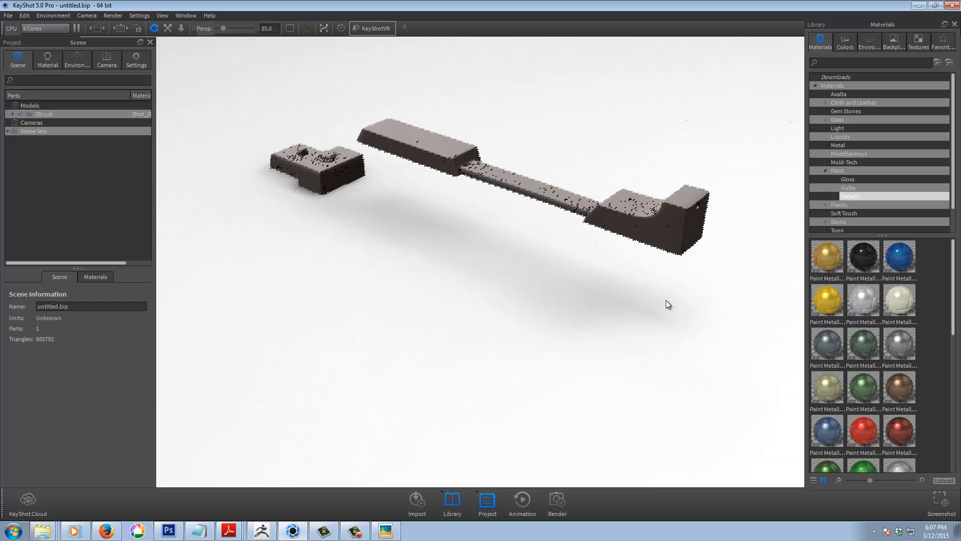
scroll(665, 300, "down", 3)
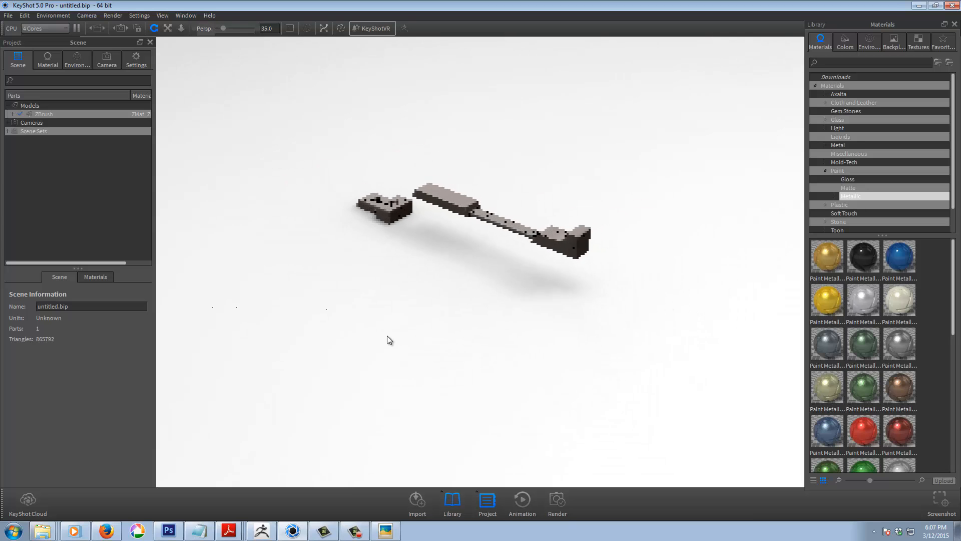
scroll(659, 296, "up", 4)
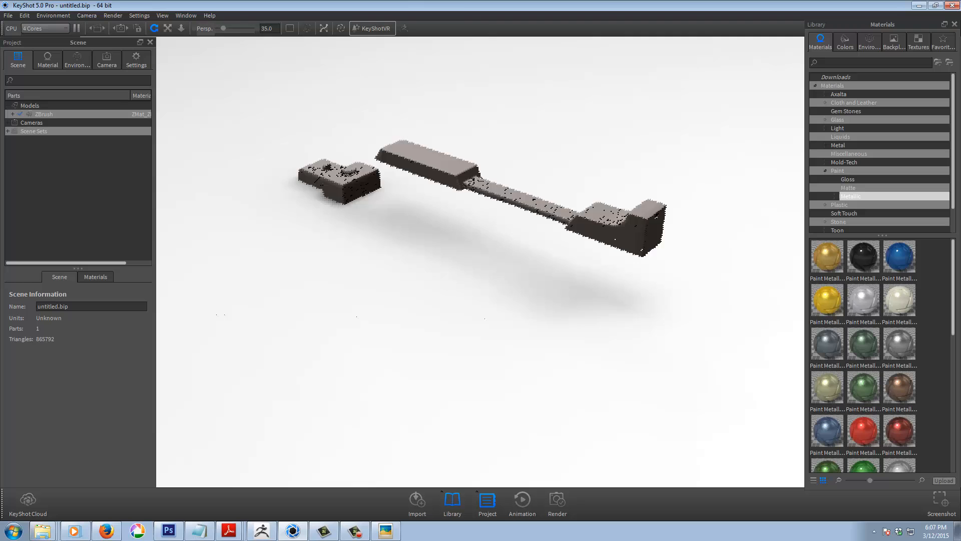
scroll(481, 230, "down", 2)
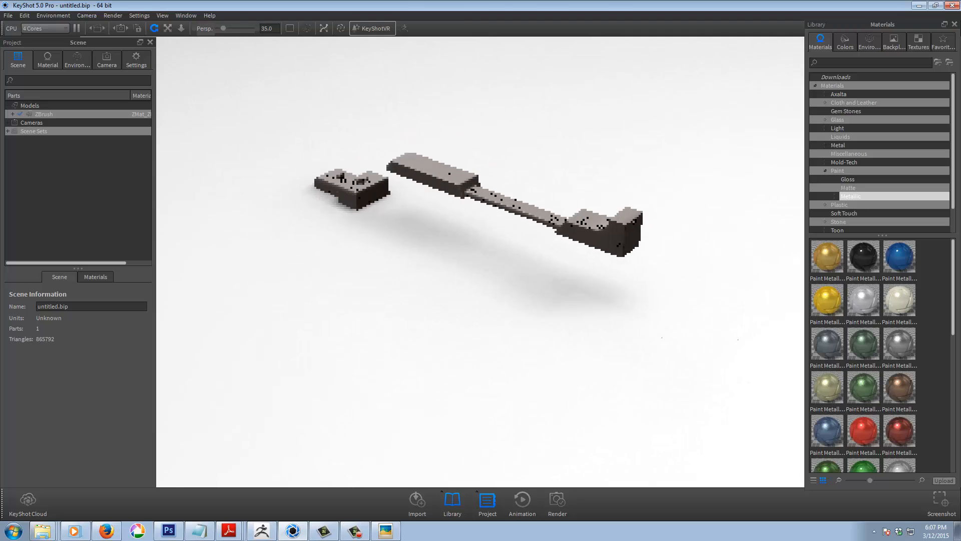
scroll(481, 230, "up", 5)
scroll(788, 317, "down", 4)
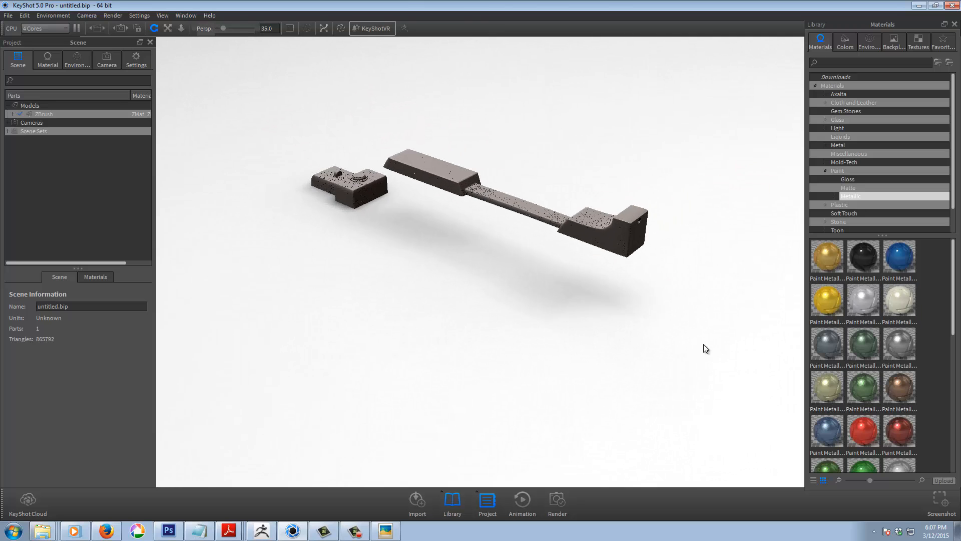
left_click_drag(704, 346, 587, 312)
left_click_drag(645, 242, 697, 266)
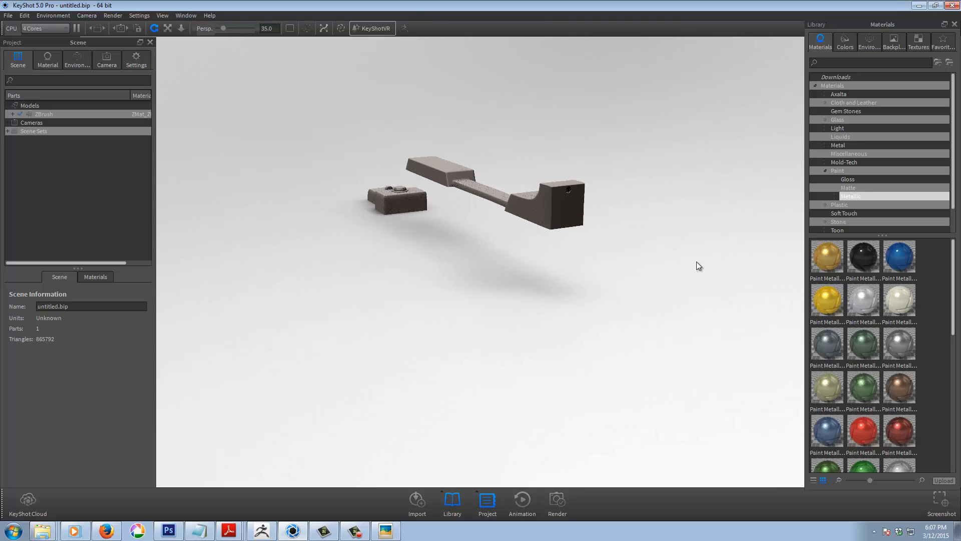
right_click_drag(692, 262, 742, 277, "alt")
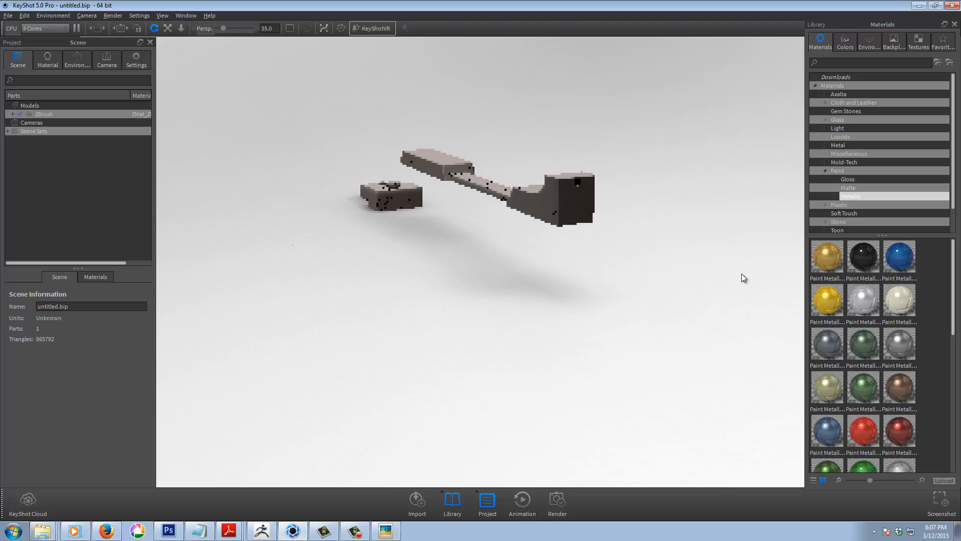
Return to ZBrush, turn off Solo to show all subtools and send the whole gun to KeyShot with a BPR render.
left_click(262, 531)
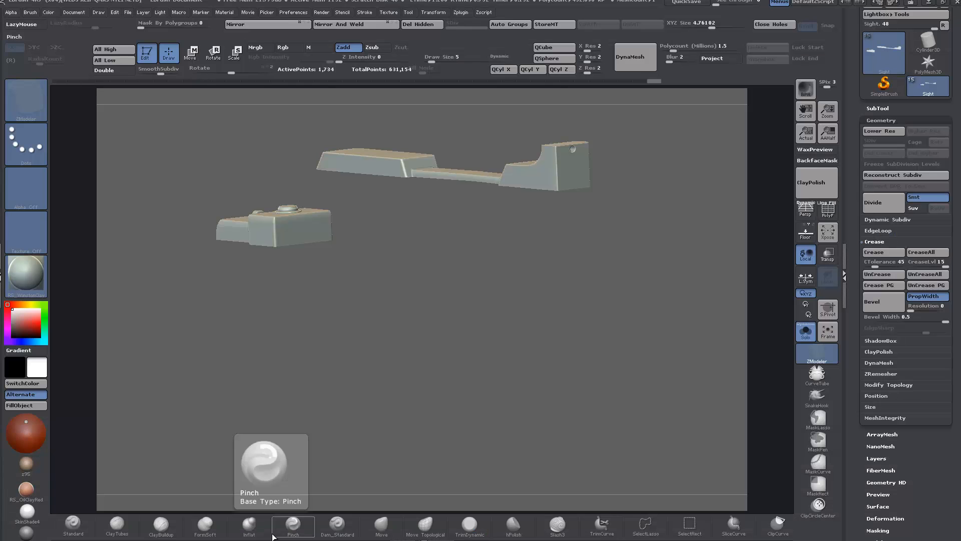
left_click(806, 334)
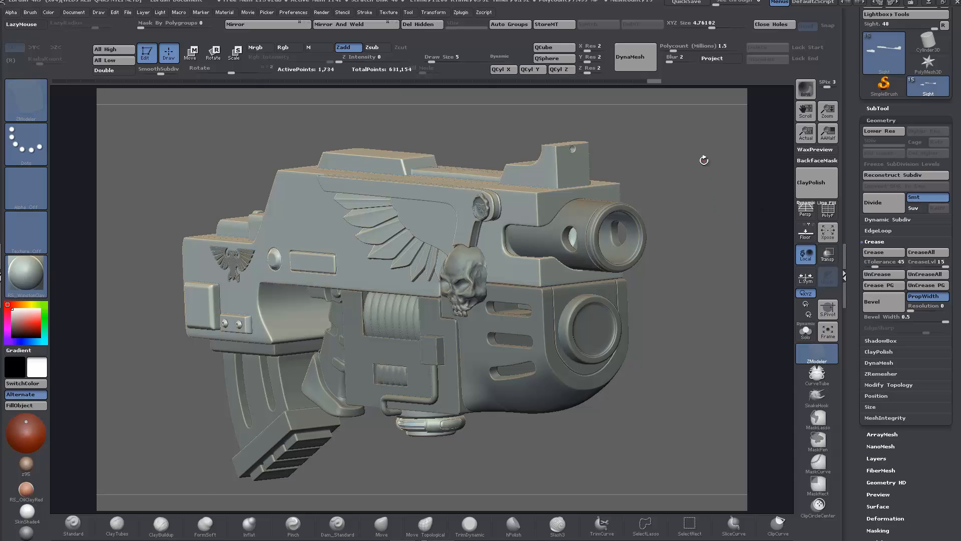
key("super")
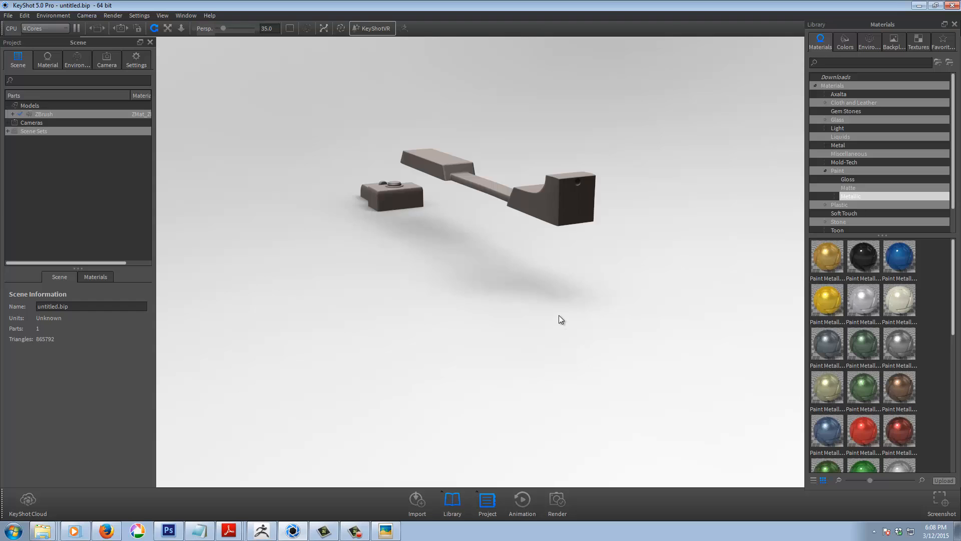
key("super")
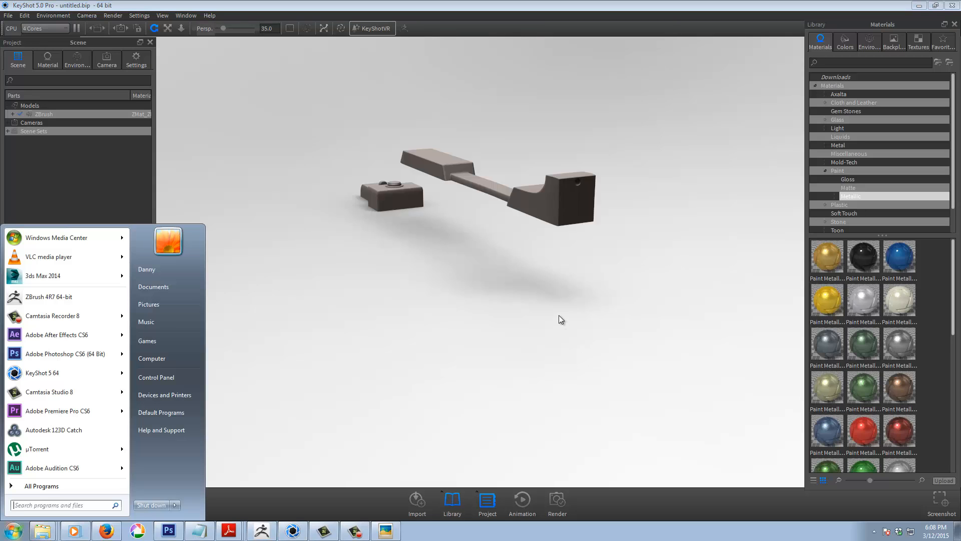
left_click(261, 530)
left_click(806, 91)
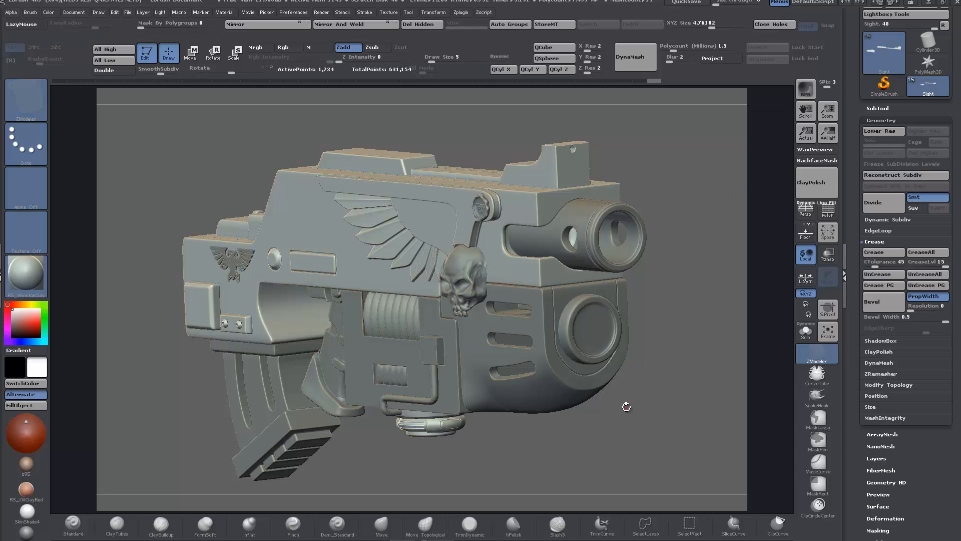
Switch to KeyShot and inspect the complete gun from a low three-quarter view on the muzzle side.
key("super")
left_click(296, 535)
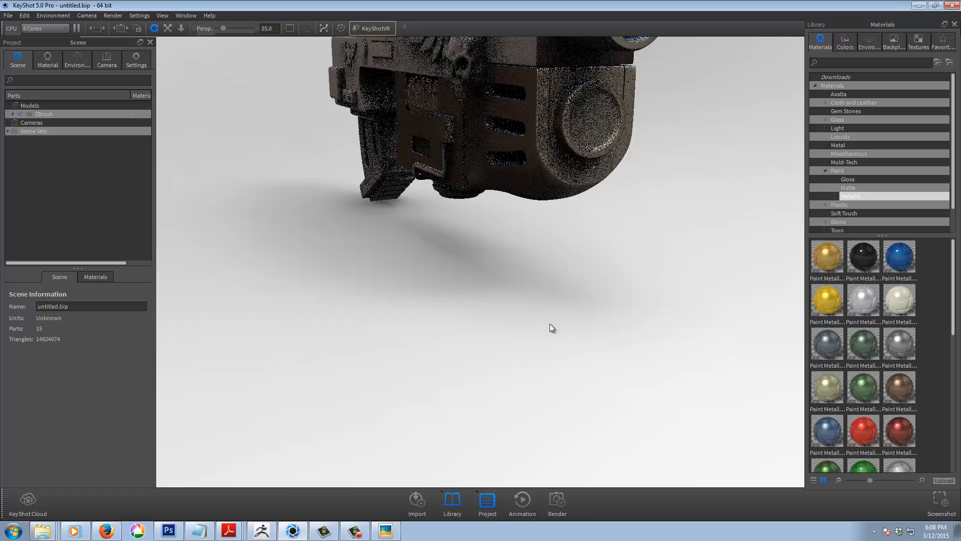
scroll(564, 291, "down", 4)
left_click_drag(565, 292, 618, 316)
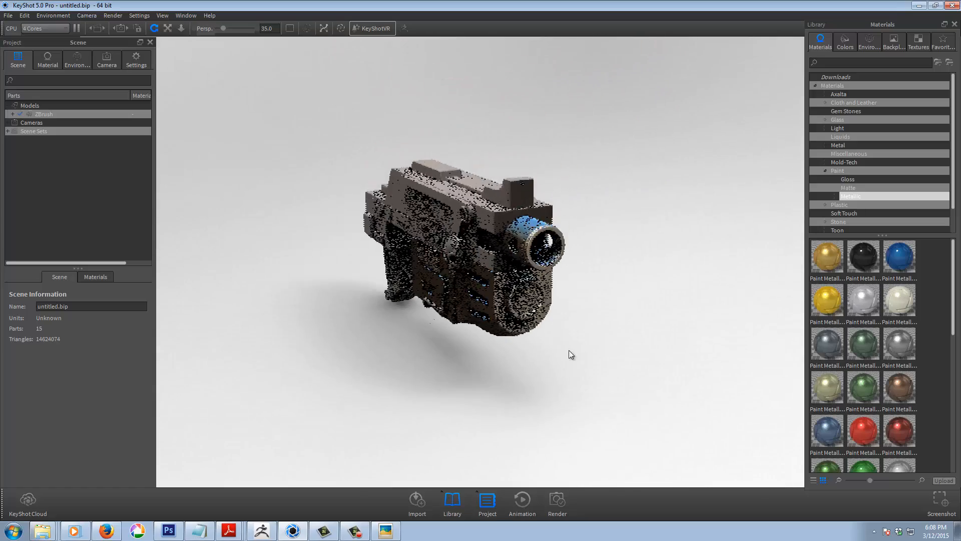
scroll(612, 292, "down", 4)
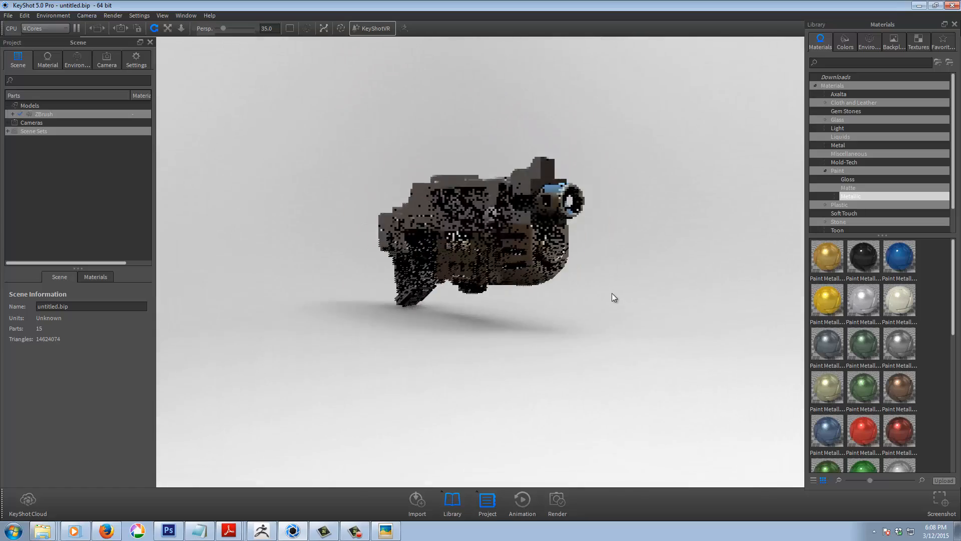
scroll(612, 292, "up", 9)
scroll(674, 307, "down", 5)
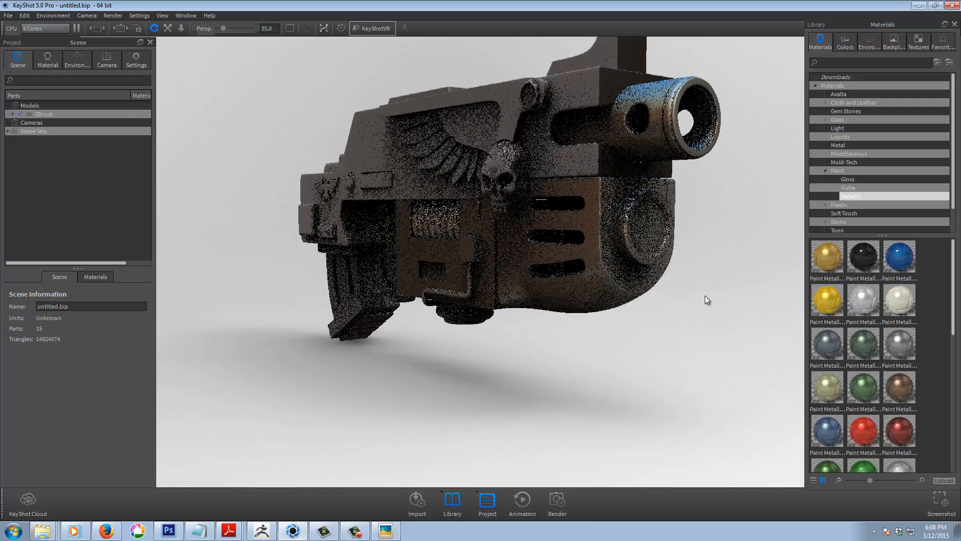
left_click_drag(706, 299, 676, 369)
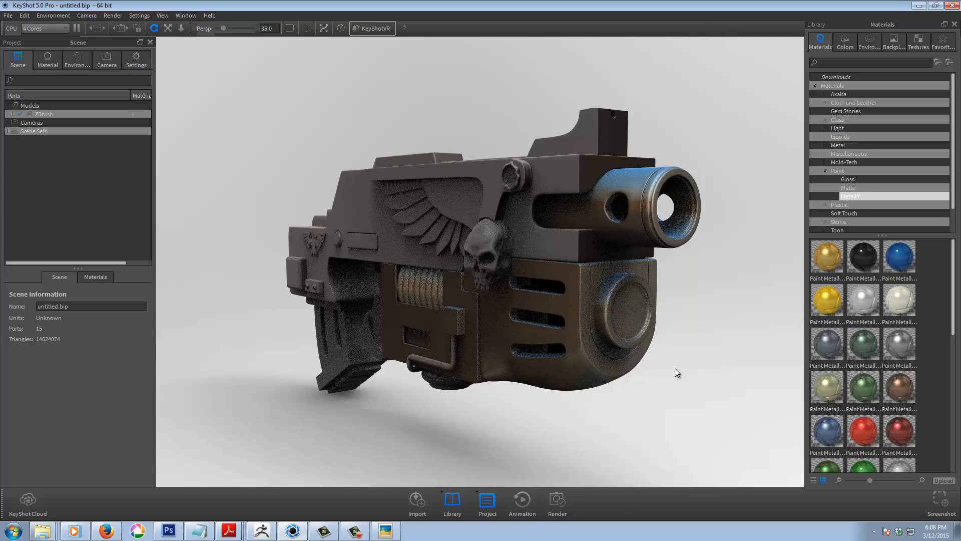
left_click_drag(687, 351, 713, 360)
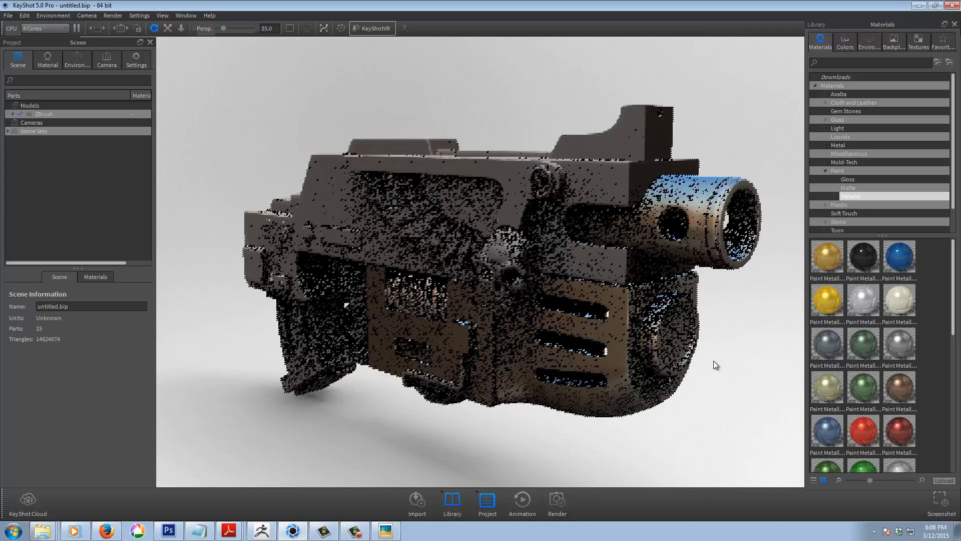
scroll(713, 364, "down", 3)
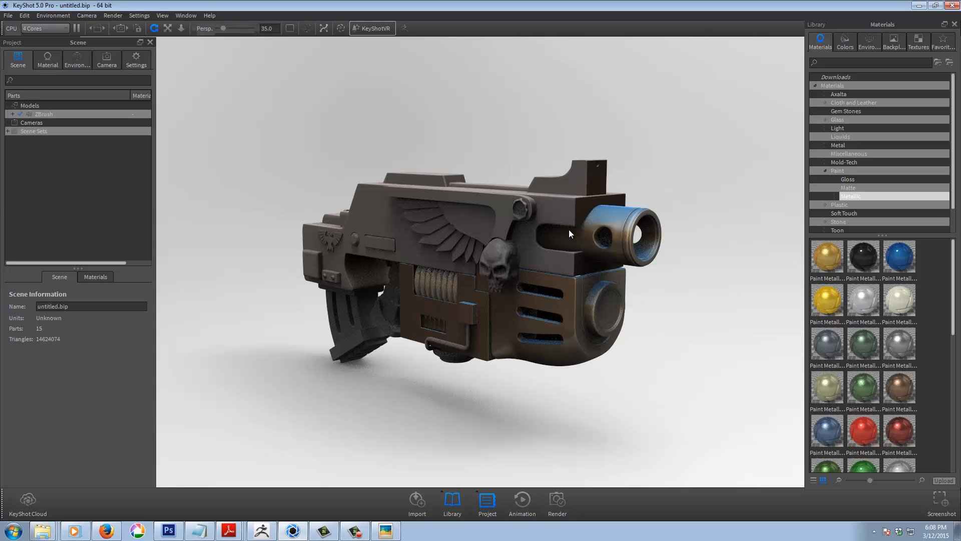
Activate Camera 1, orbit it to a three-quarter view from the gun's muzzle side and rename it Shot_Cam.
left_click(109, 65)
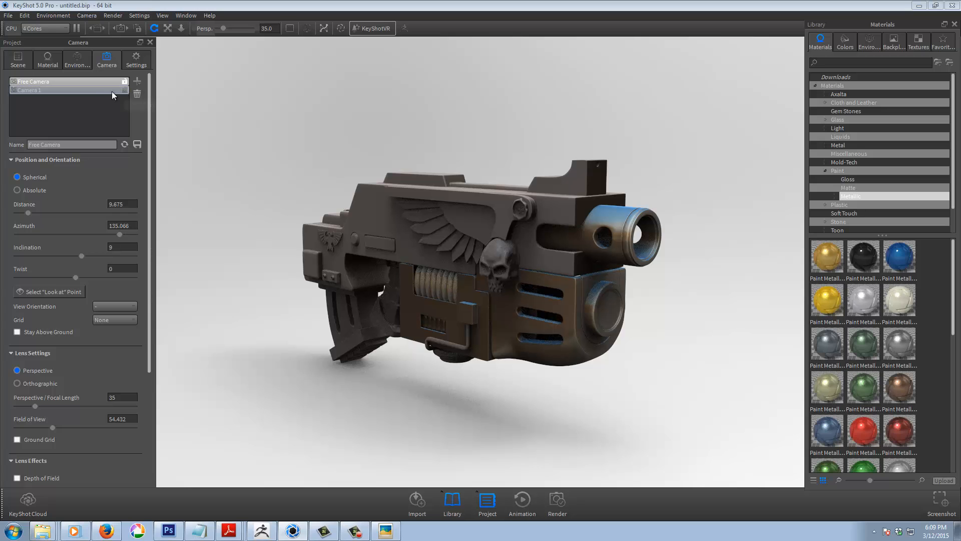
left_click(91, 92)
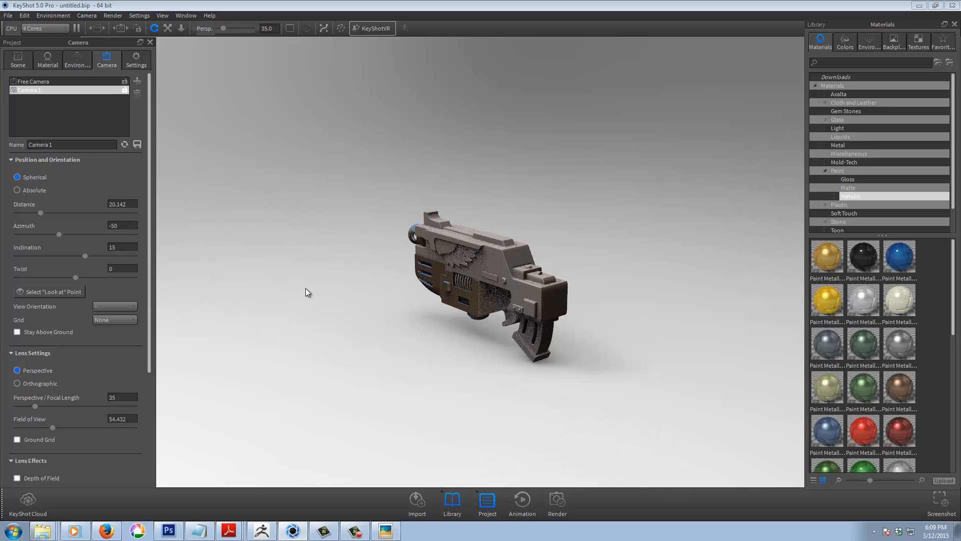
left_click_drag(307, 291, 553, 356)
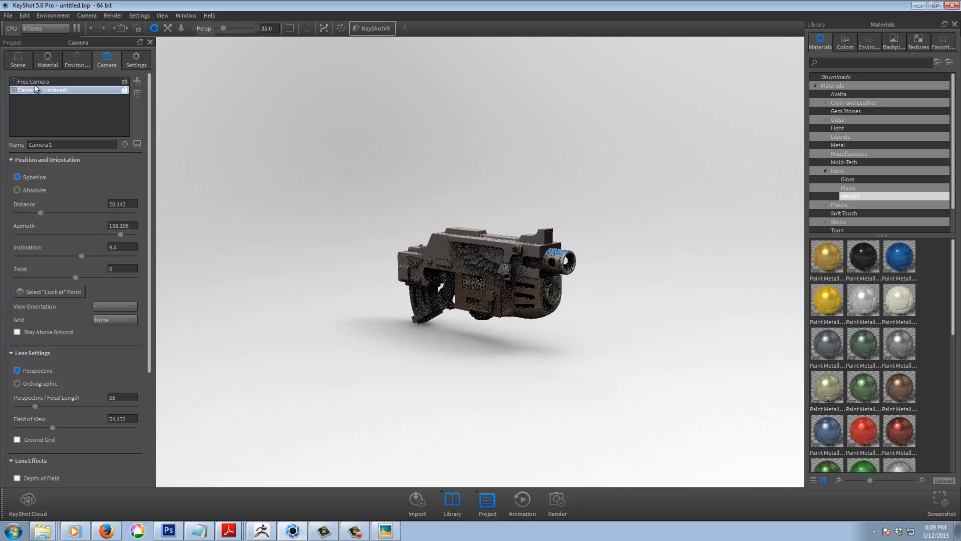
right_click(34, 89)
left_click(55, 106)
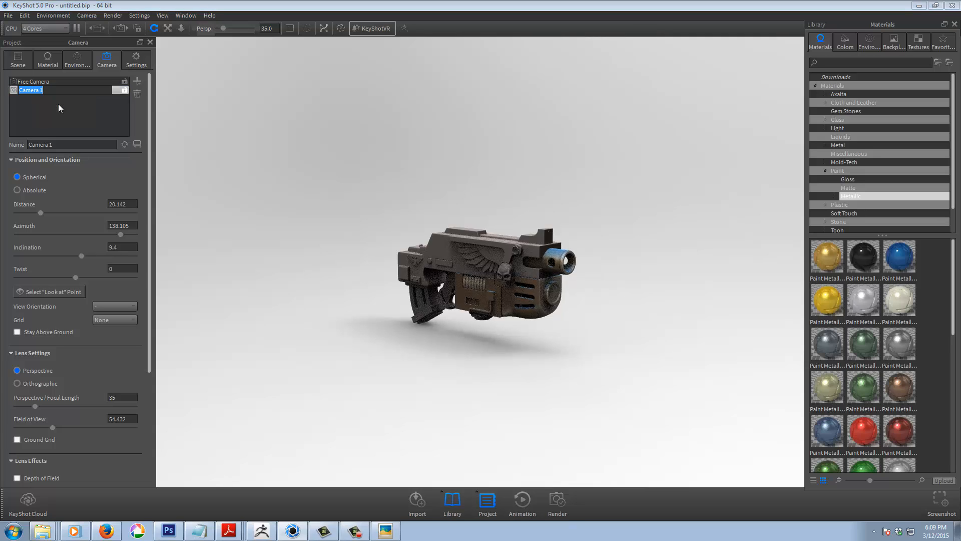
type("Shot_Cam")
key("Return")
Frame the gun closer in Shot_Cam at a distance of about 9.1, with azimuth about 140 and inclination about 8.
scroll(298, 248, "up", 6)
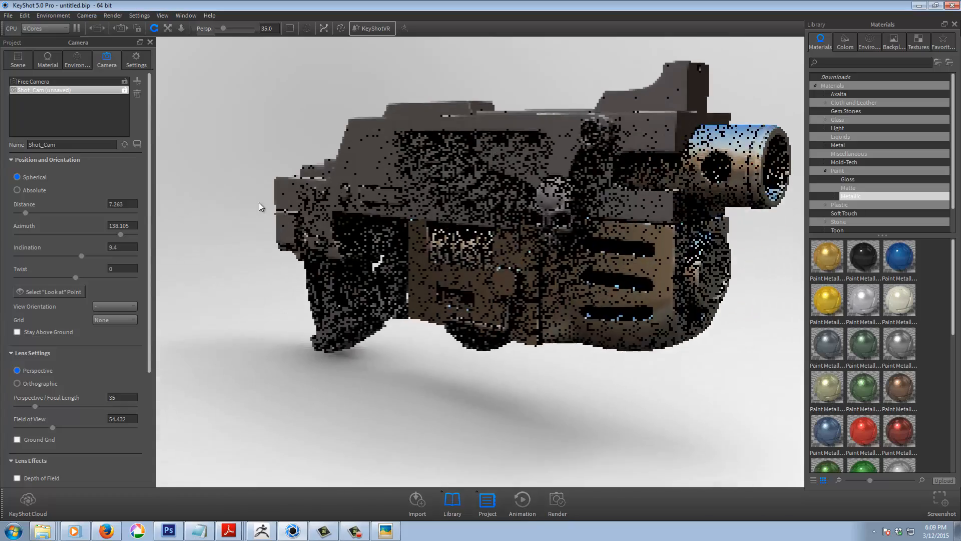
scroll(243, 257, "down", 2)
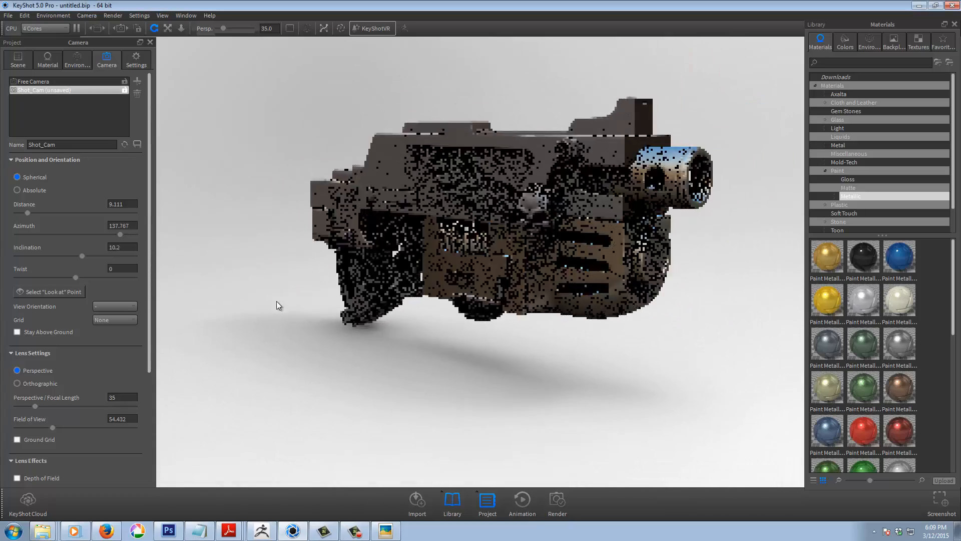
left_click_drag(276, 306, 260, 332)
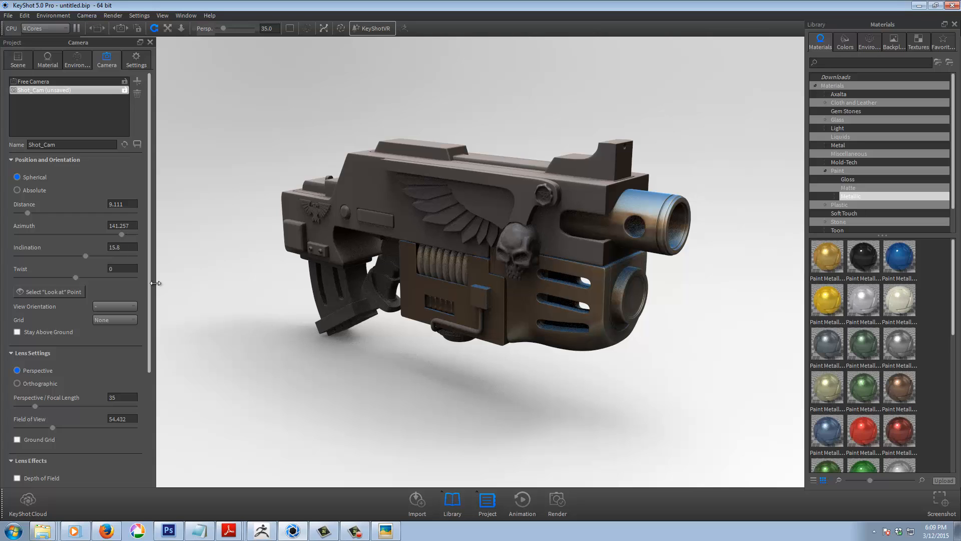
mouse_move(255, 142)
left_mouse_down()
mouse_move(256, 113)
mouse_move(249, 124)
left_mouse_up()
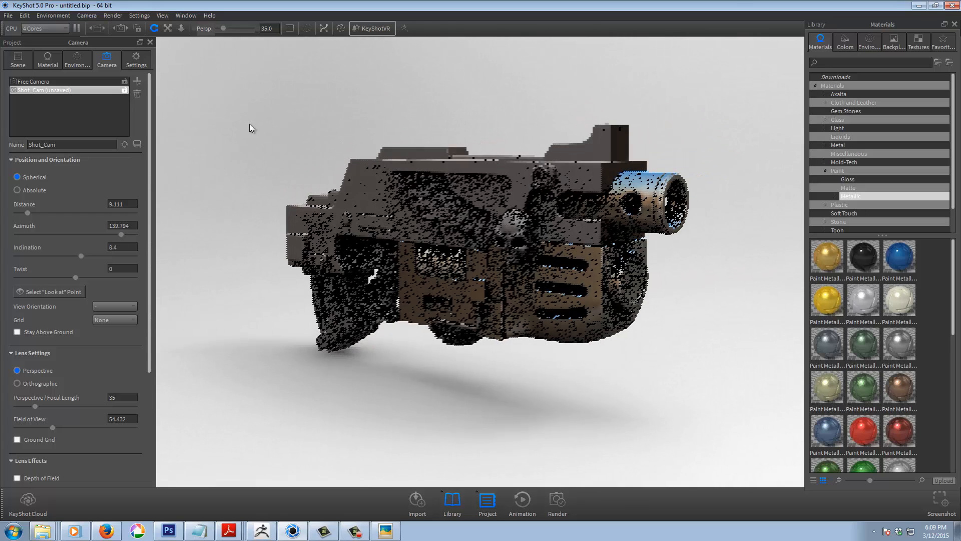
Set Shot_Cam's perspective focal length to 80 and orbit to a low three-quarter view at about 134 azimuth and 3 inclination.
left_click_drag(275, 28, 234, 32)
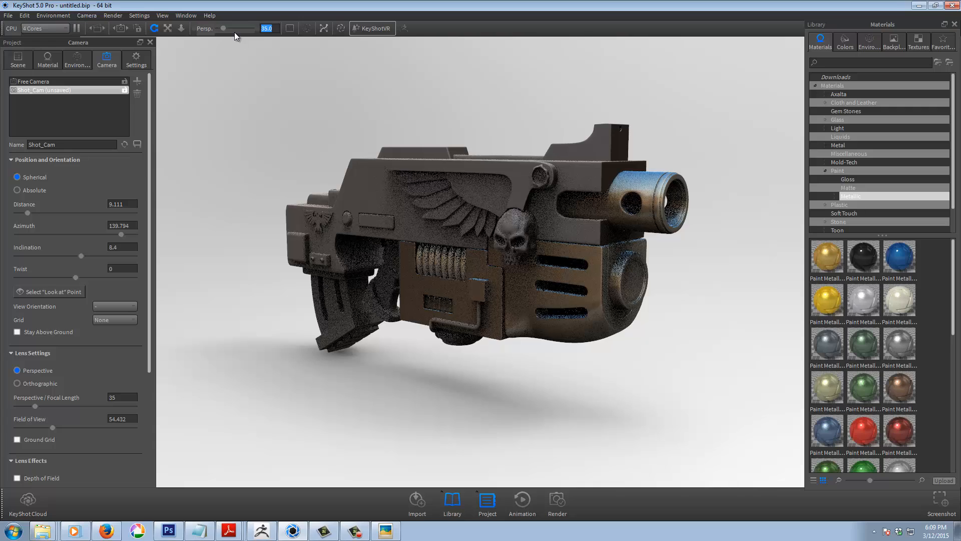
type("80")
key("Return")
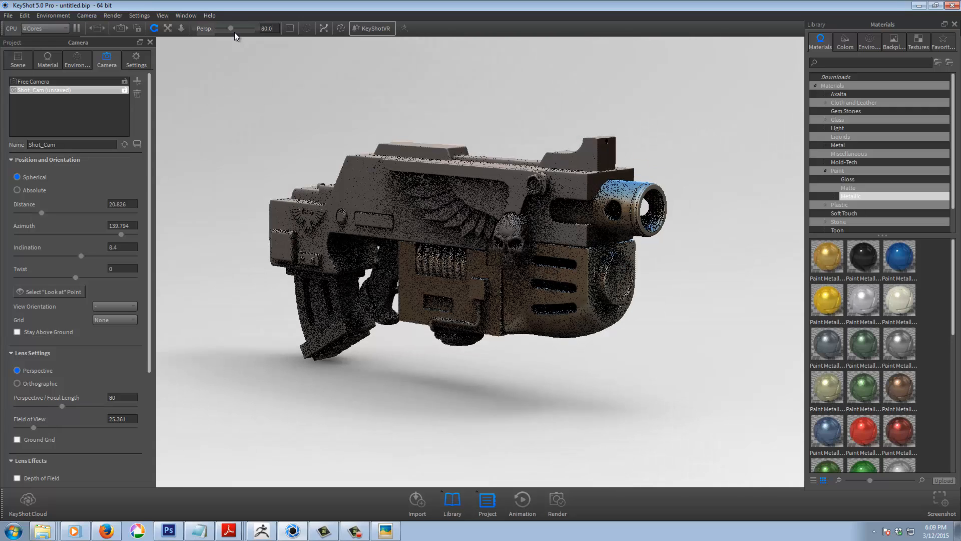
left_click_drag(618, 395, 630, 392)
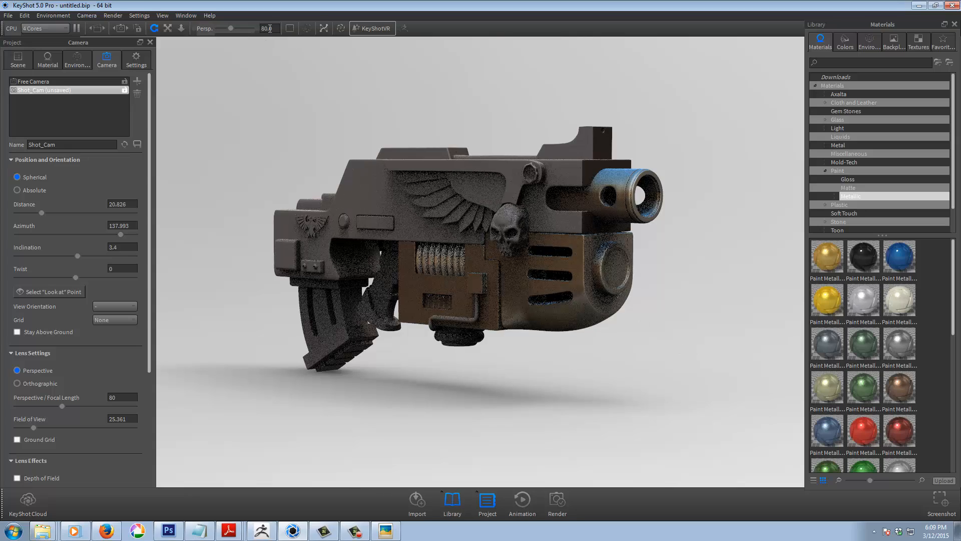
mouse_move(700, 330)
left_mouse_down()
mouse_move(684, 339)
mouse_move(689, 328)
left_mouse_up()
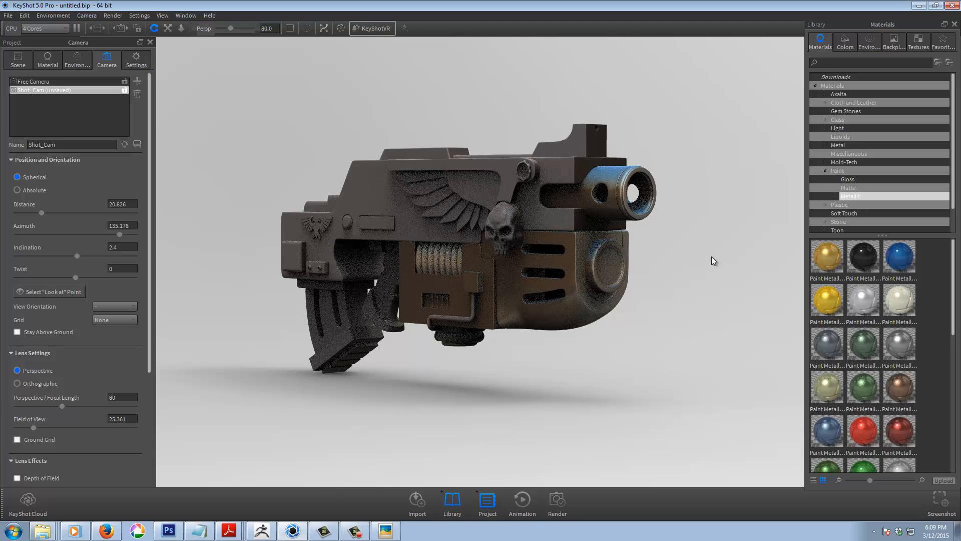
left_click_drag(712, 263, 698, 267)
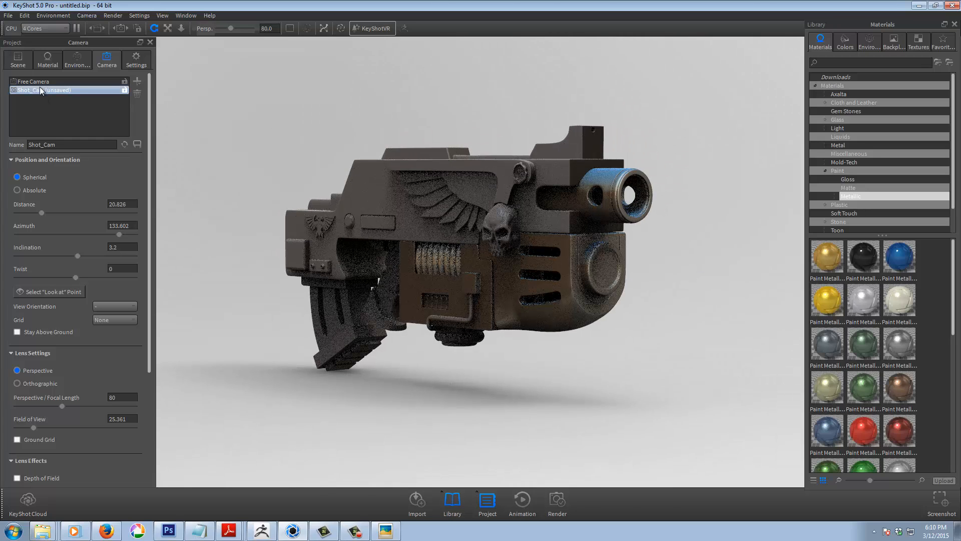
Try Shot_Cam's lock, adjust the unlocked view to about 134 azimuth and 4.4 inclination, and lock the camera again.
left_click(125, 91)
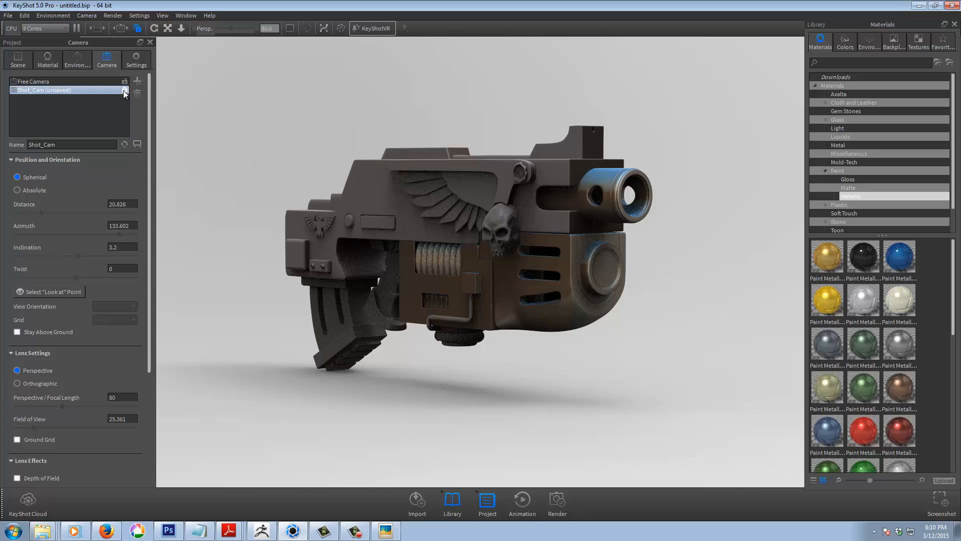
key("ctrl+s")
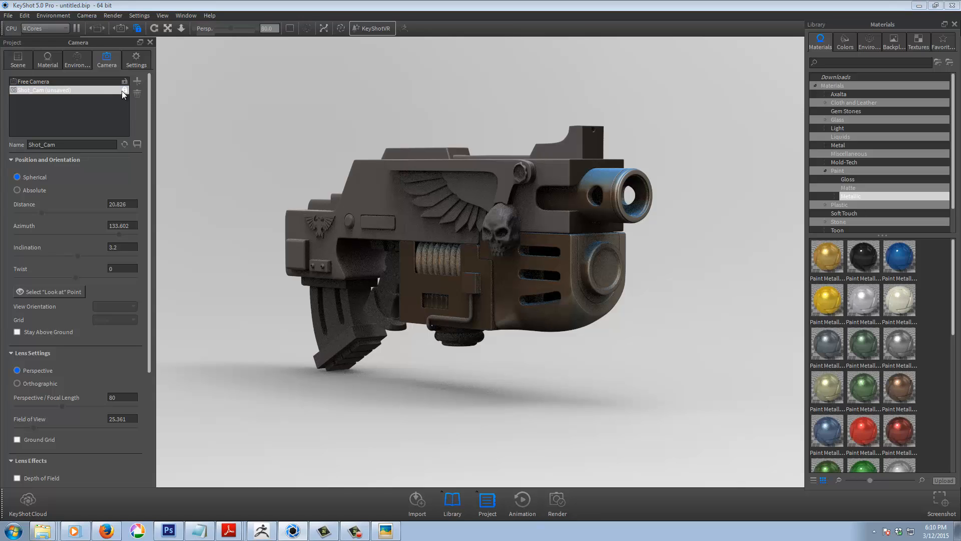
right_click(124, 92)
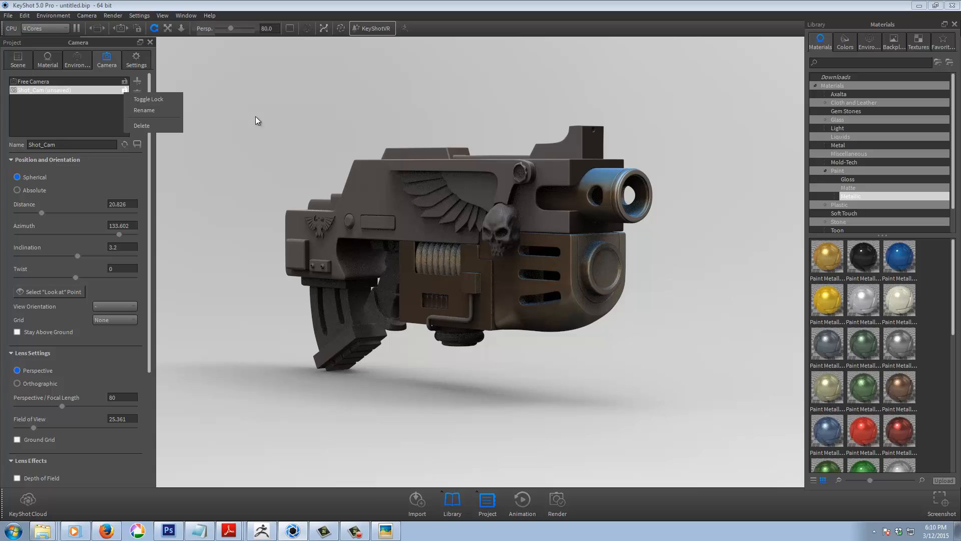
mouse_move(721, 125)
left_mouse_down()
mouse_move(642, 146)
mouse_move(724, 128)
left_mouse_up()
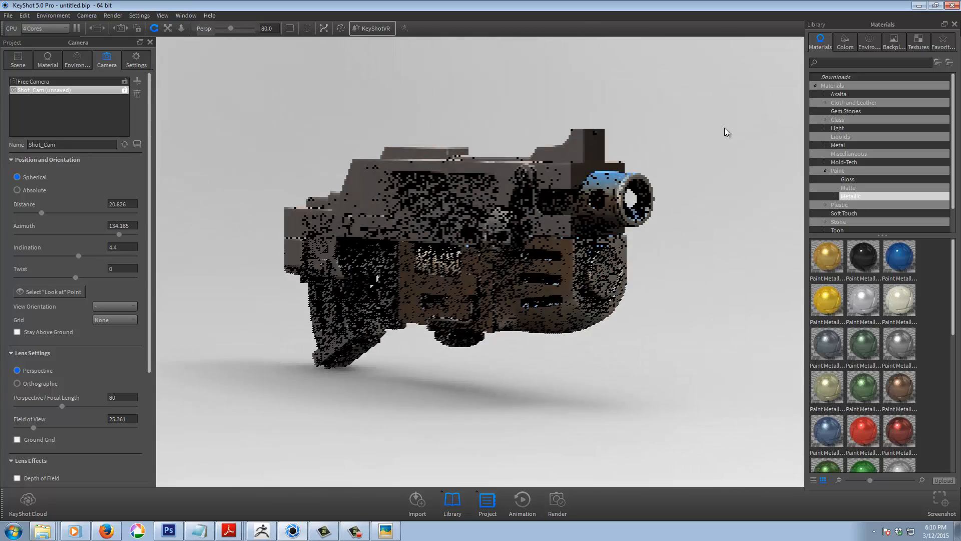
left_click(125, 90)
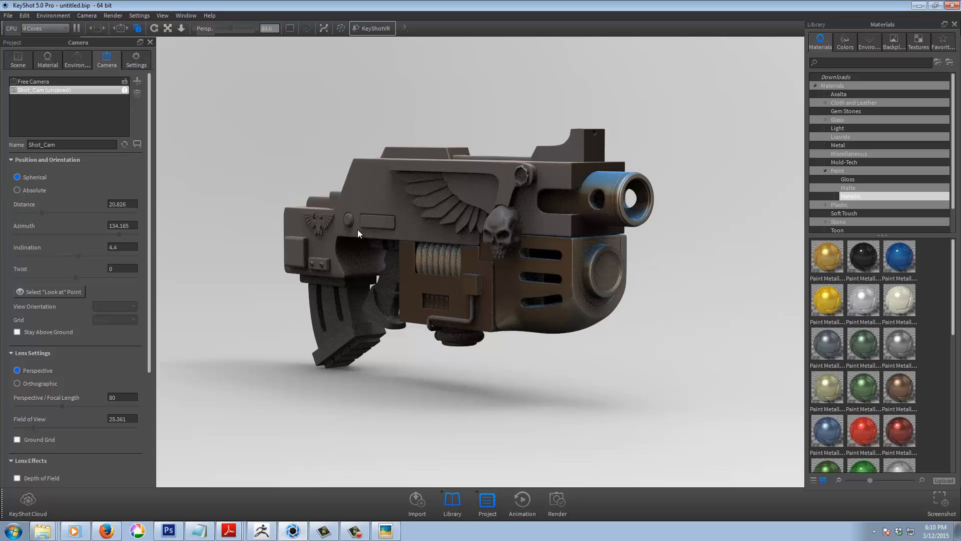
Open the scene's environment settings for the HDRI, background and ground.
left_click(78, 59)
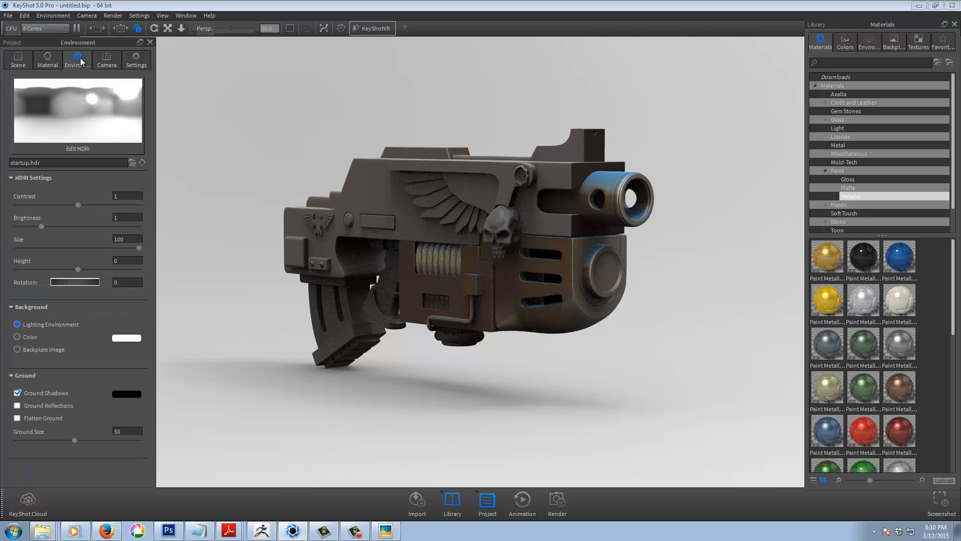